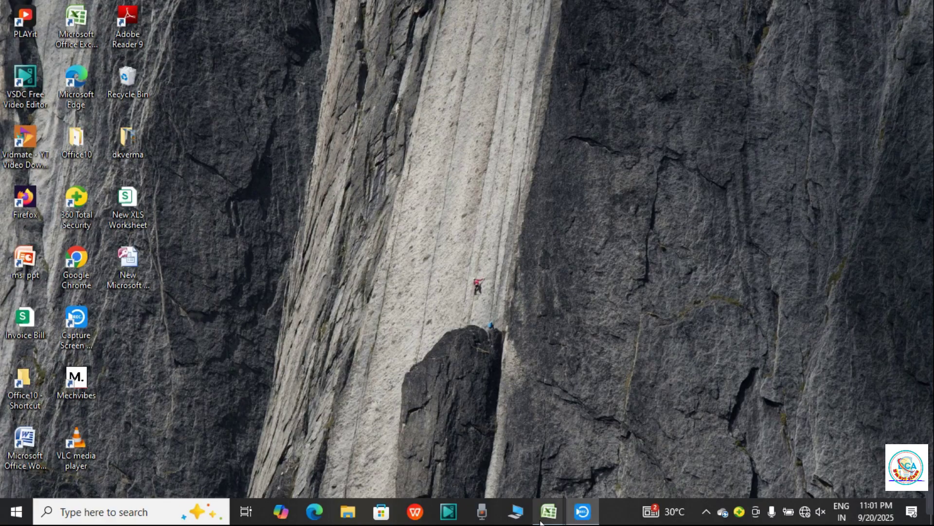
- Switch to the Microsoft Excel window containing the Book2 workbook
{"action": "mouse_move", "coordinate": [541, 522]}
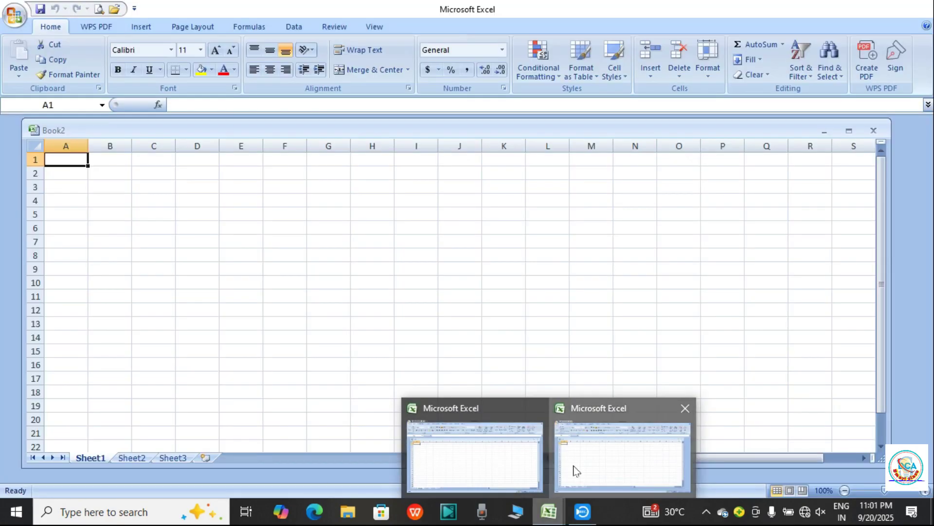
{"action": "left_click", "coordinate": [574, 469]}
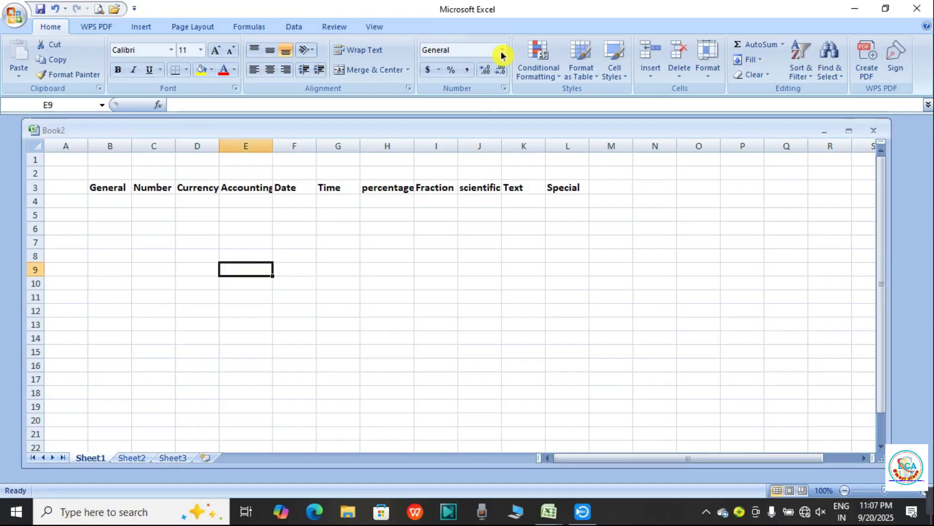
- Review the available number format categories in the Format Cells dialog for cell E9
{"action": "left_click", "coordinate": [501, 52]}
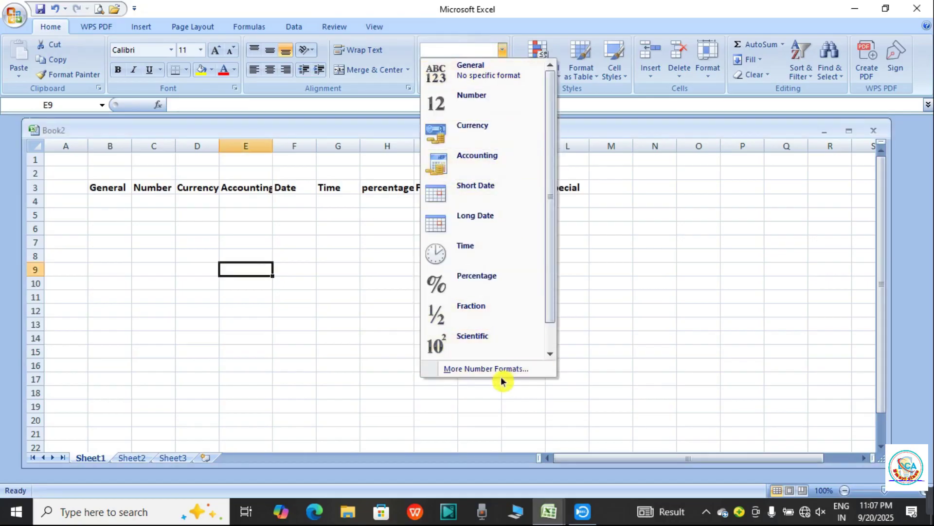
{"action": "left_click", "coordinate": [488, 369]}
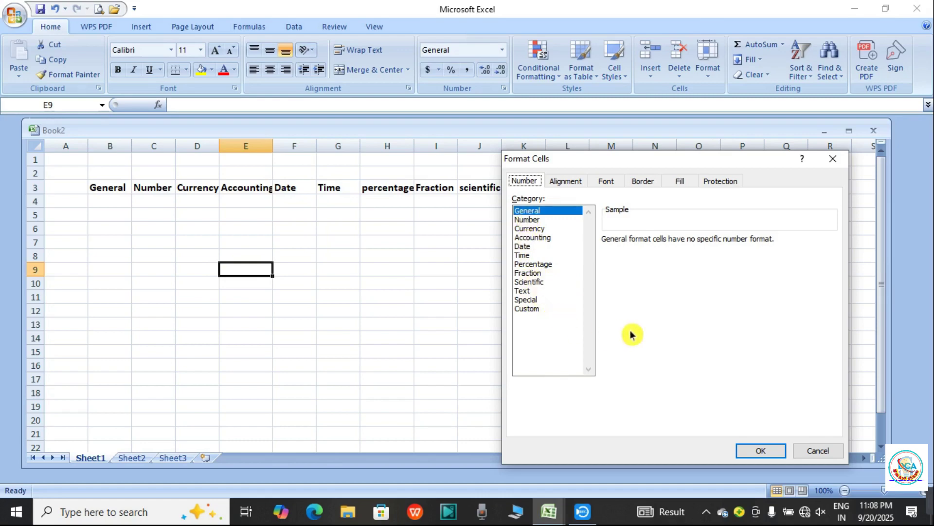
{"action": "left_click", "coordinate": [764, 449]}
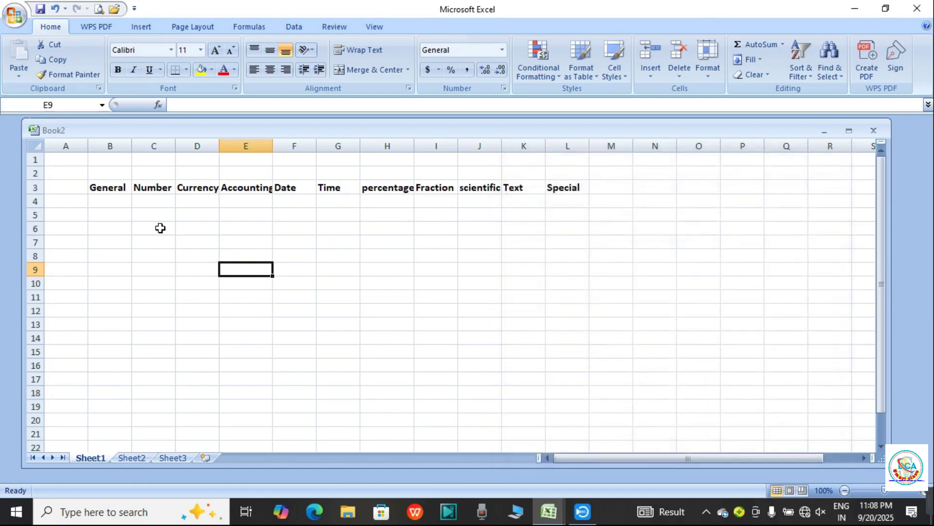
- Enter 1235 in cell B4 under the General heading
{"action": "left_click", "coordinate": [110, 204]}
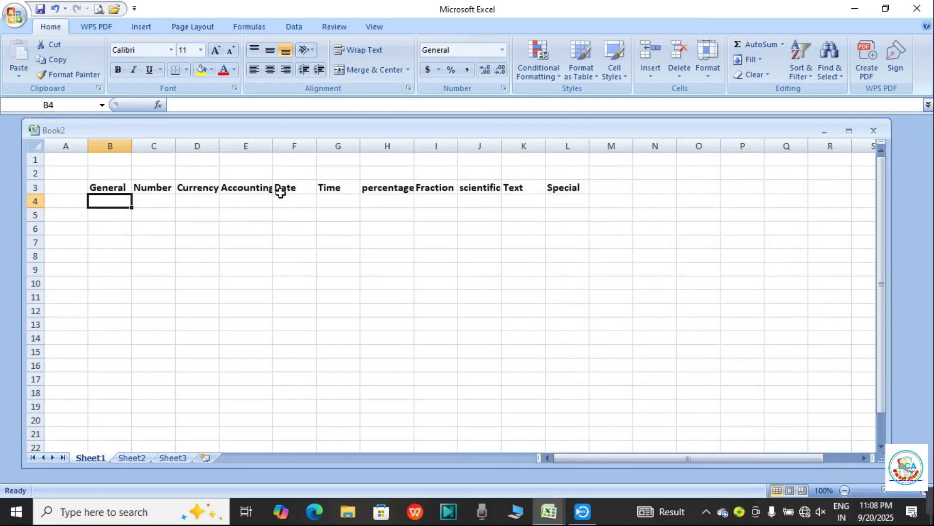
{"action": "left_click", "coordinate": [116, 212]}
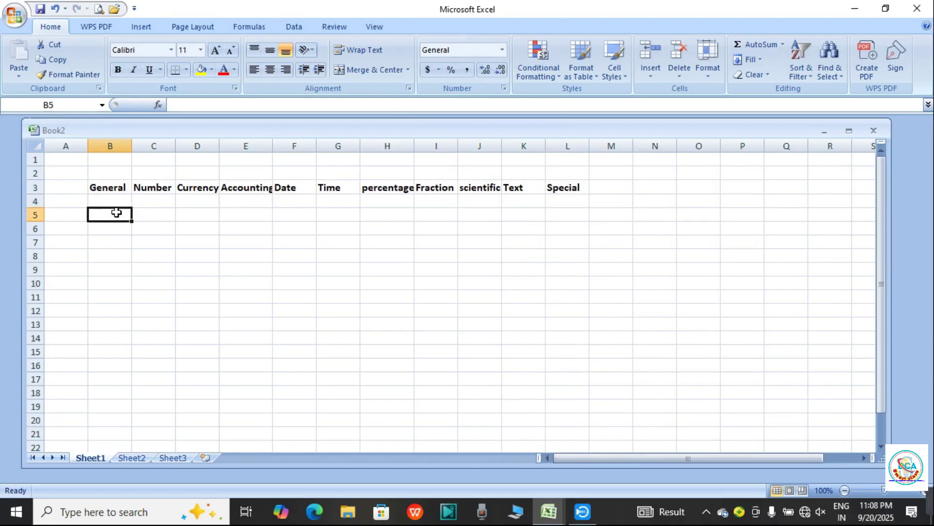
{"action": "left_click", "coordinate": [113, 198]}
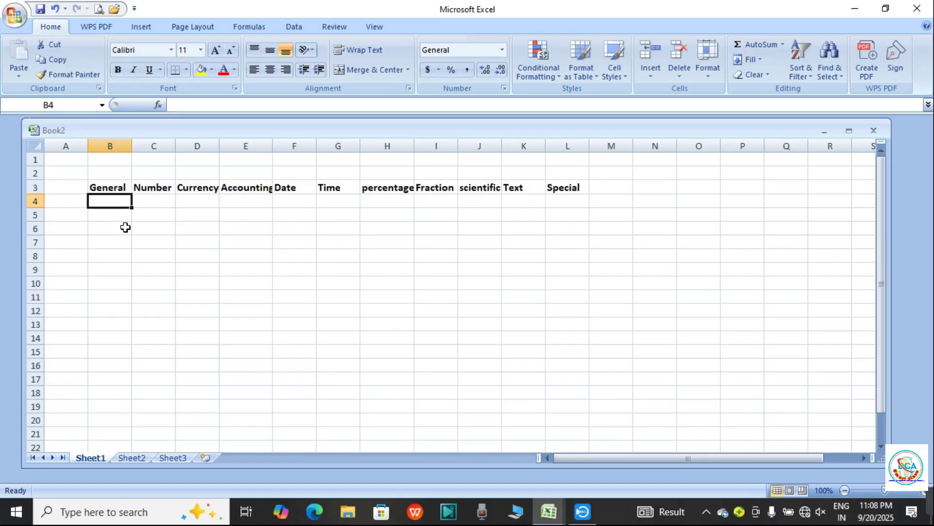
{"action": "type", "text": "1235"}
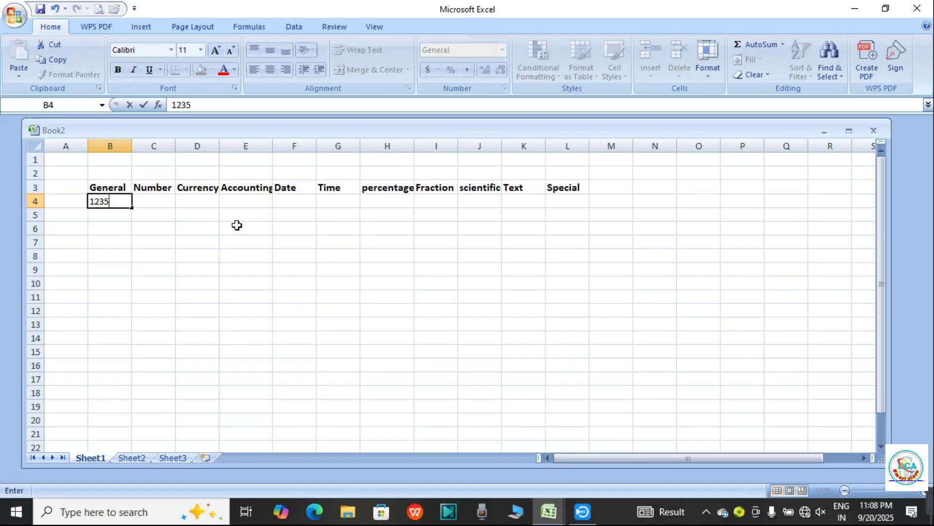
{"action": "left_click", "coordinate": [234, 223]}
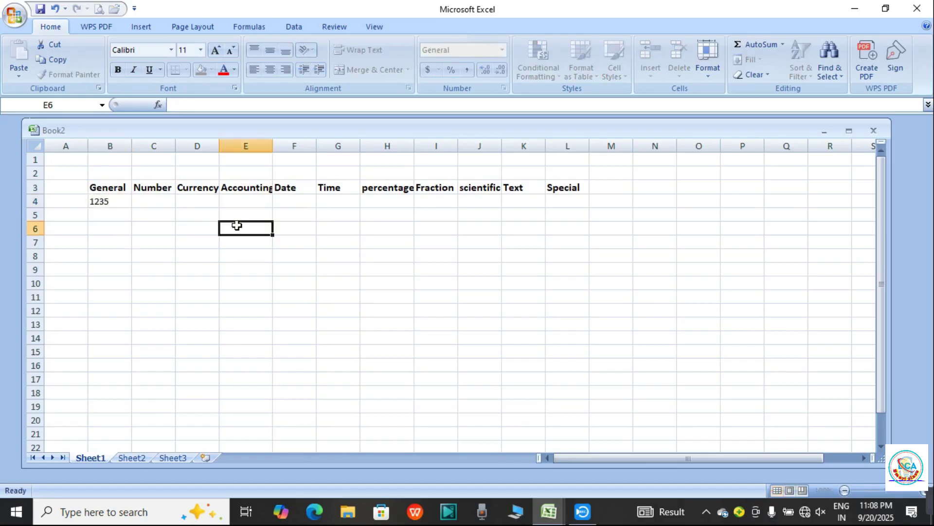
- Enter the dollar amount $5236 in cell B5 of the General column
{"action": "left_click", "coordinate": [101, 213]}
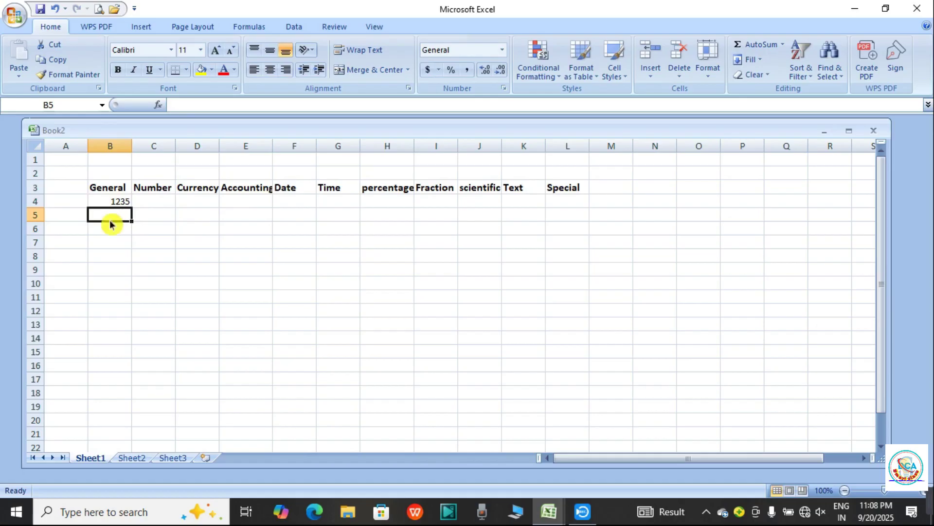
{"action": "type", "text": "$"}
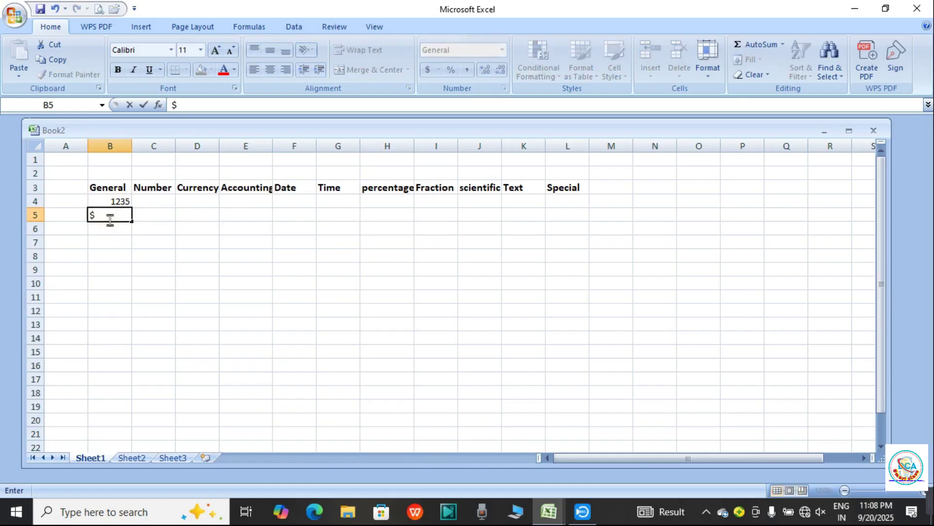
{"action": "type", "text": "5236"}
{"action": "left_click", "coordinate": [282, 256]}
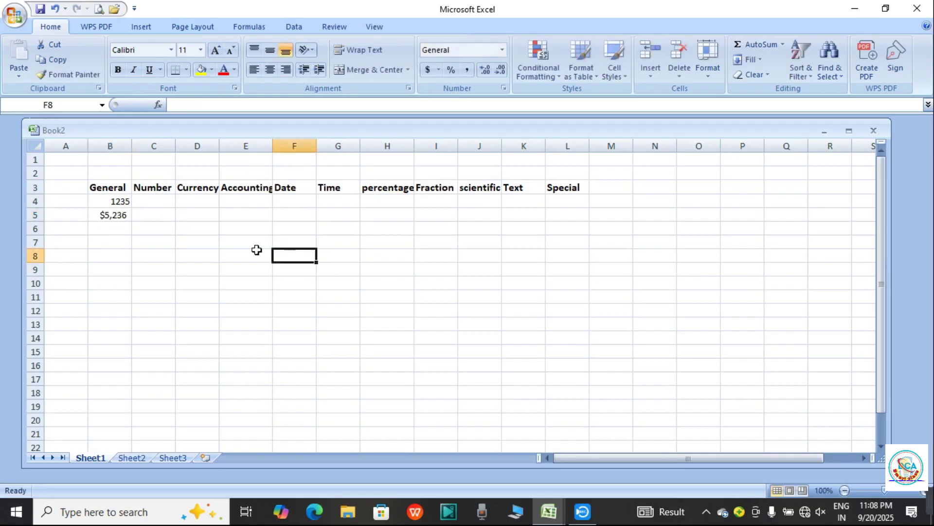
- Enter the date 09/20/2025 in cell B6 of the General column
{"action": "left_click", "coordinate": [110, 227]}
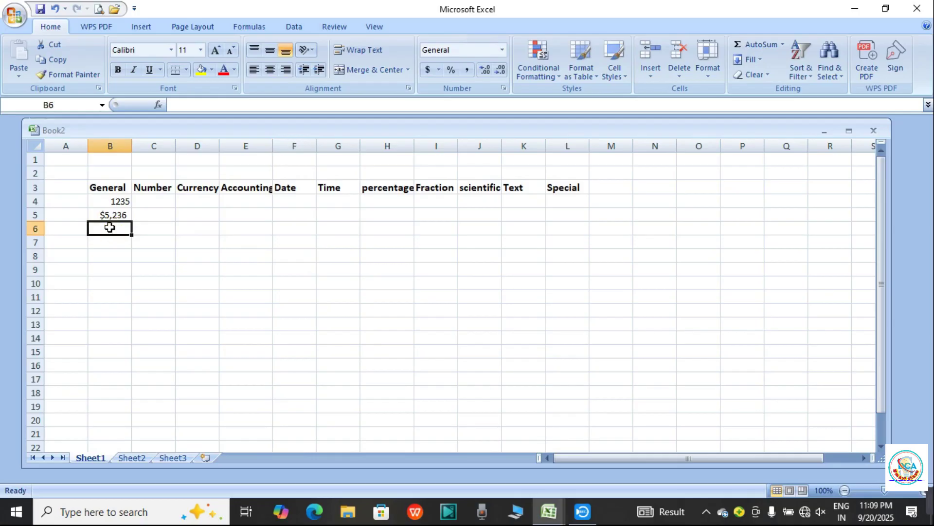
{"action": "type", "text": "09"}
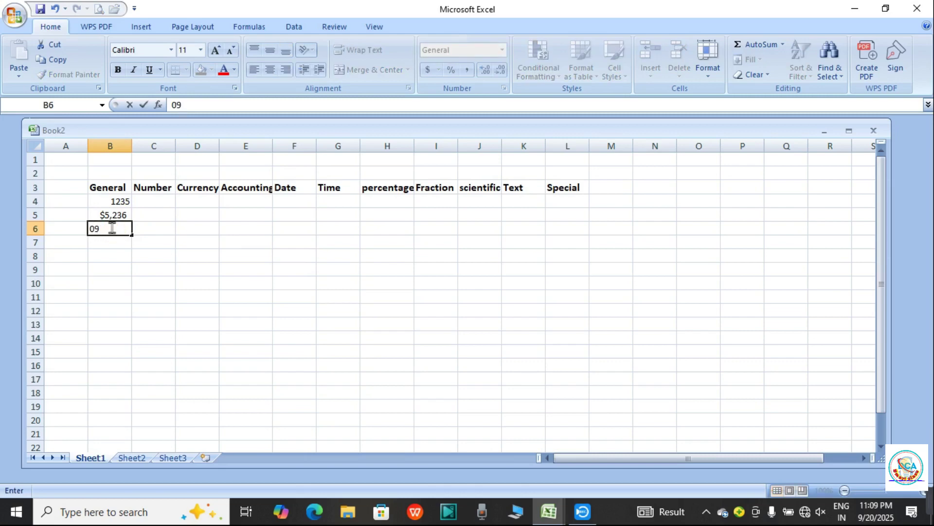
{"action": "type", "text": "/2"}
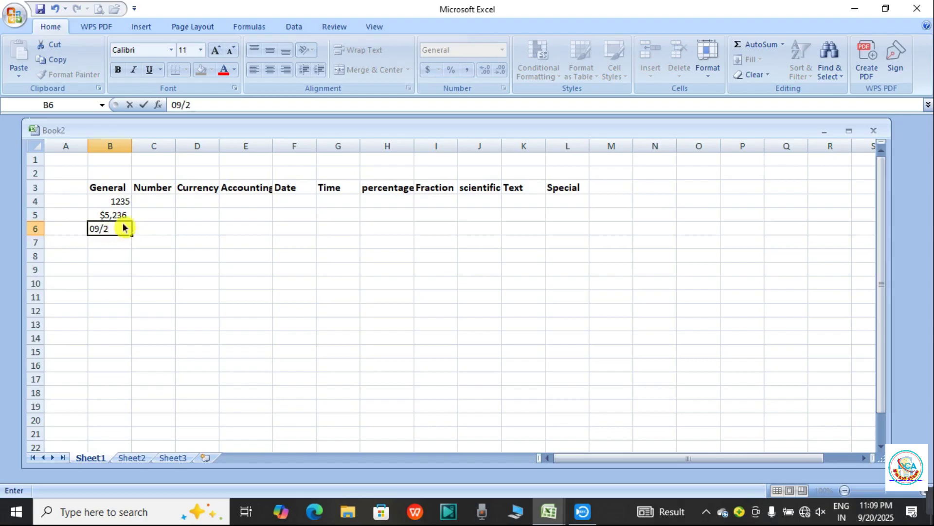
{"action": "type", "text": "0/2025"}
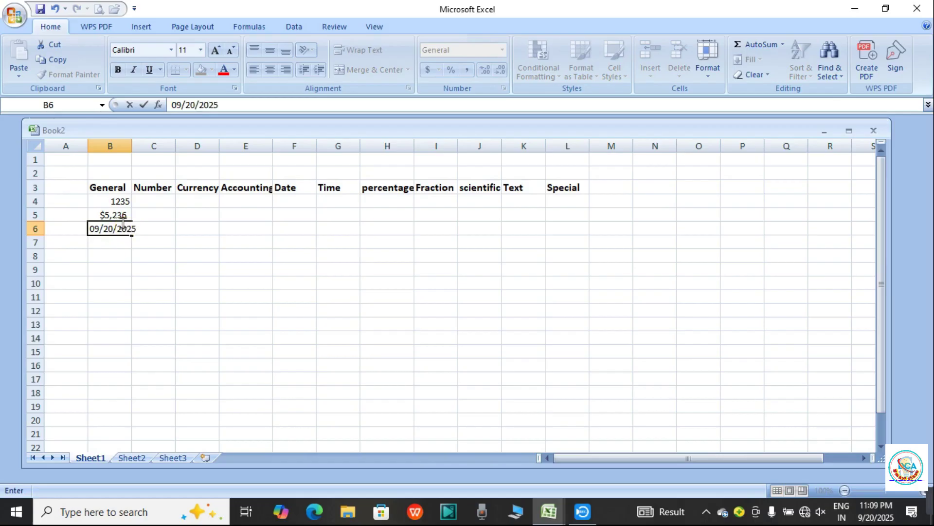
{"action": "left_click", "coordinate": [200, 260]}
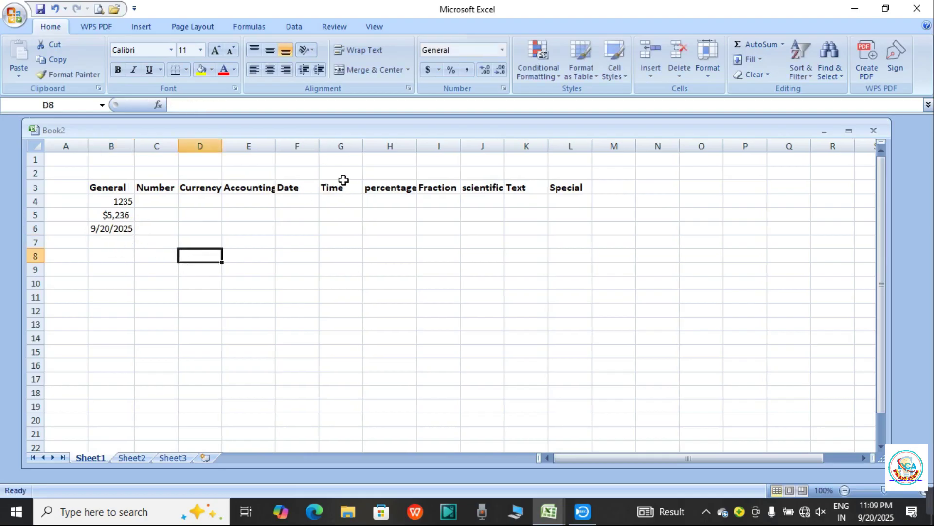
- Enter the time as 11:09PM in cell B7 of the General column
{"action": "left_click", "coordinate": [110, 241]}
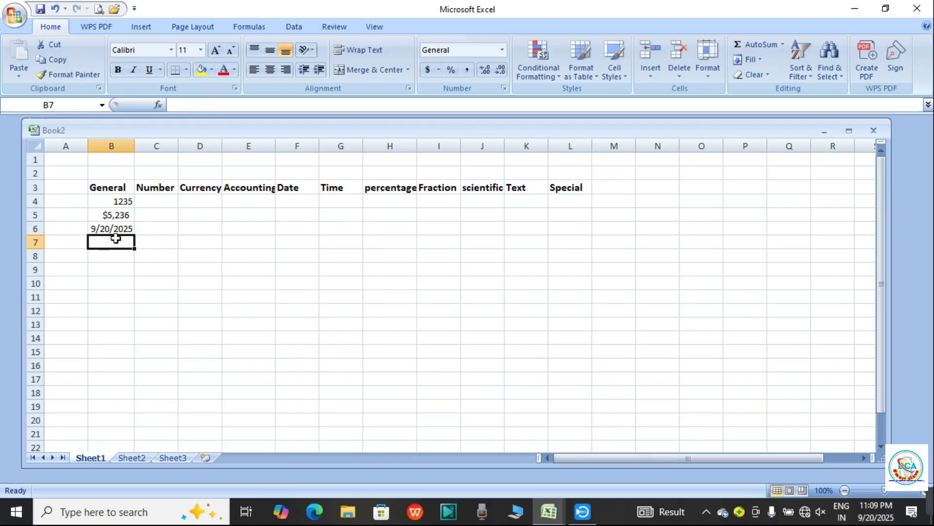
{"action": "type", "text": "11"}
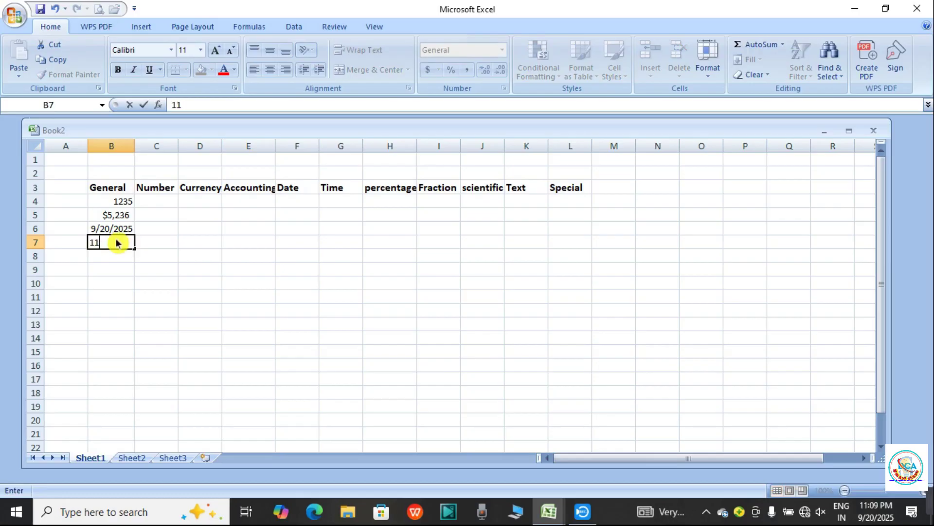
{"action": "type", "text": ":"}
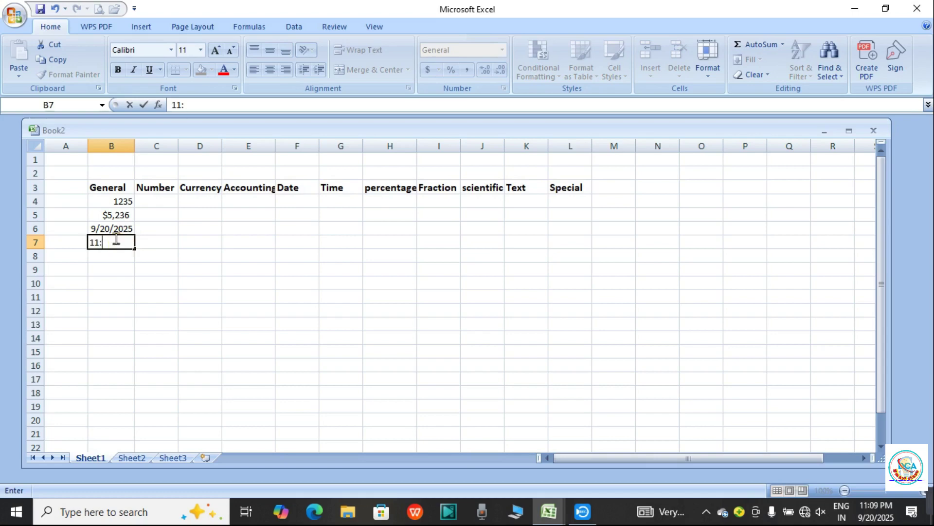
{"action": "type", "text": "09"}
{"action": "type", "text": "PM"}
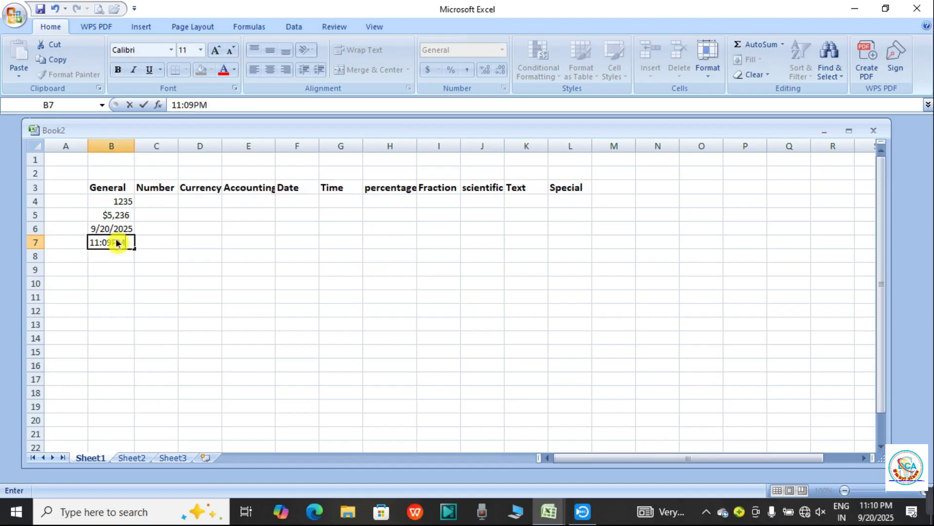
{"action": "left_click", "coordinate": [238, 266]}
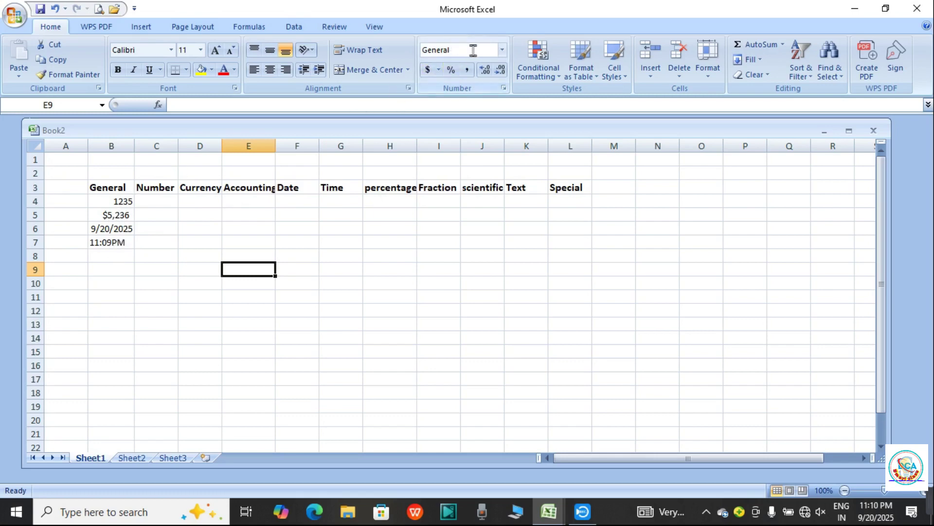
- Format cell E9 as Number, showing negative numbers in red without a minus sign or parentheses
{"action": "left_click", "coordinate": [500, 49]}
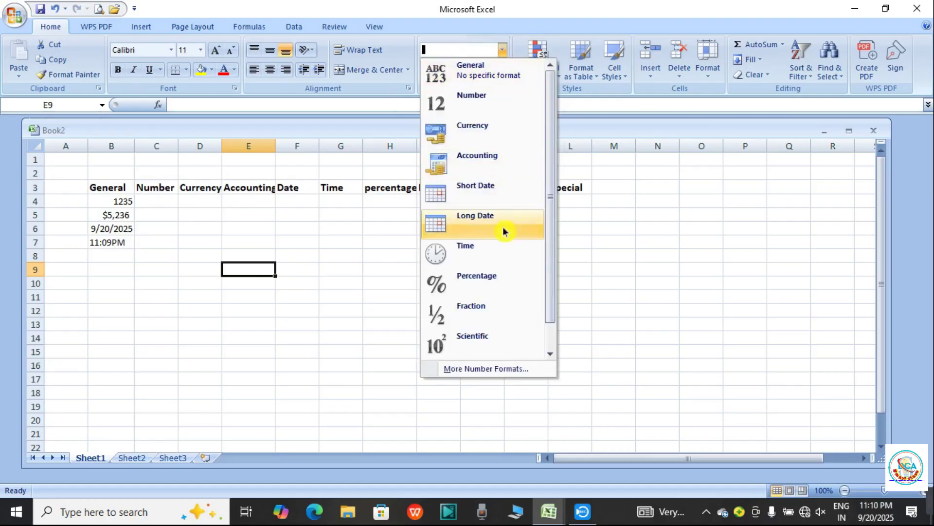
{"action": "left_click", "coordinate": [493, 367]}
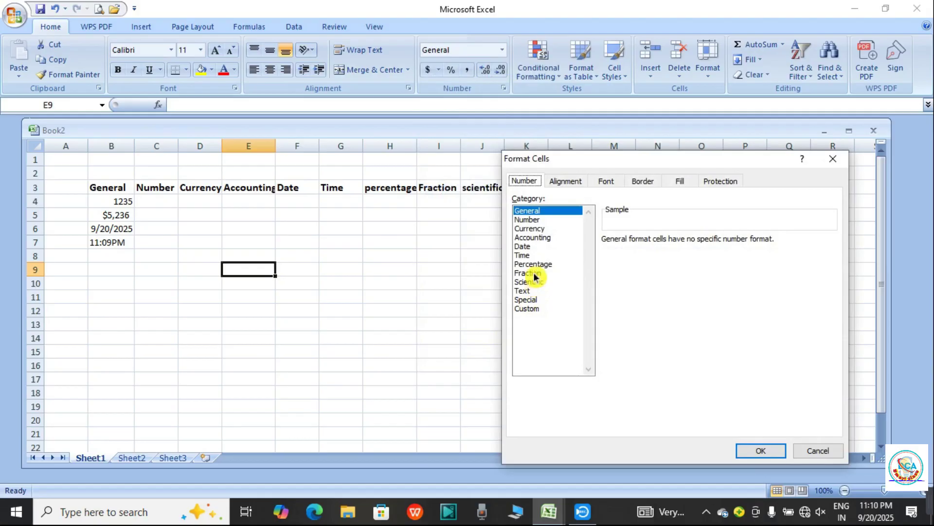
{"action": "left_click", "coordinate": [533, 211]}
{"action": "left_click", "coordinate": [529, 220]}
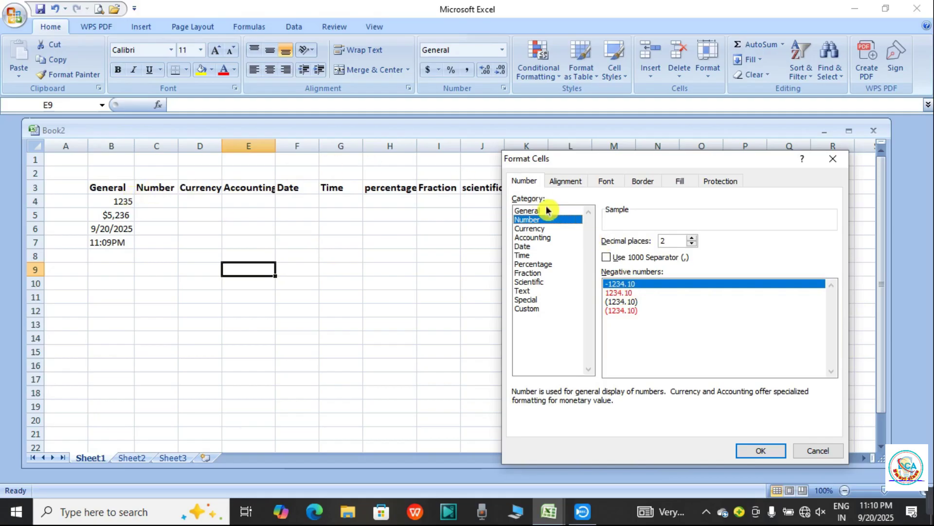
{"action": "left_click", "coordinate": [624, 291]}
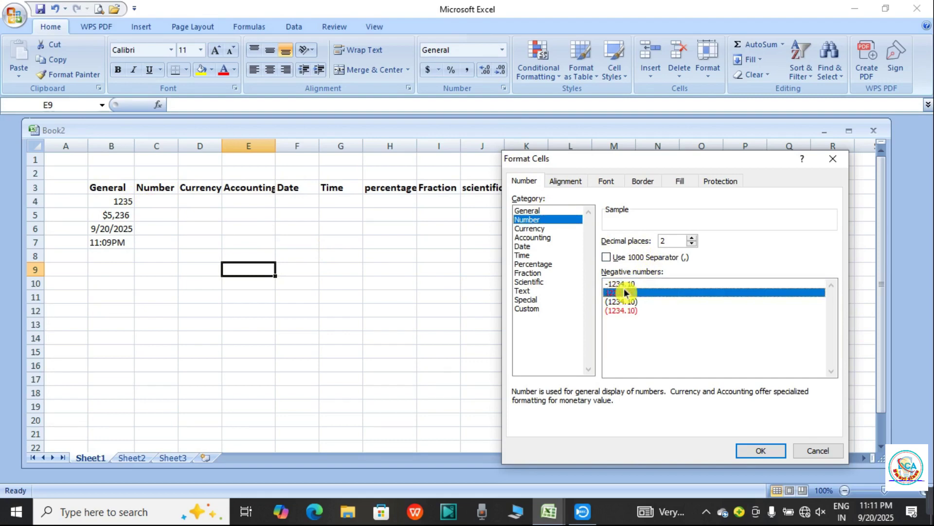
{"action": "left_click", "coordinate": [767, 449]}
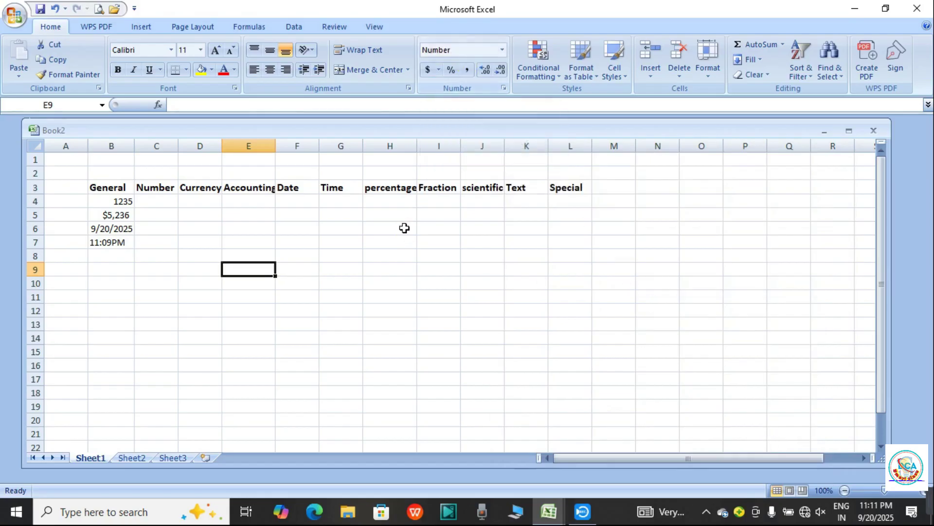
- Enter 524335 in cell C4 and -426 in cell C5 under the Number heading
{"action": "left_click", "coordinate": [157, 200]}
{"action": "type", "text": "526335"}
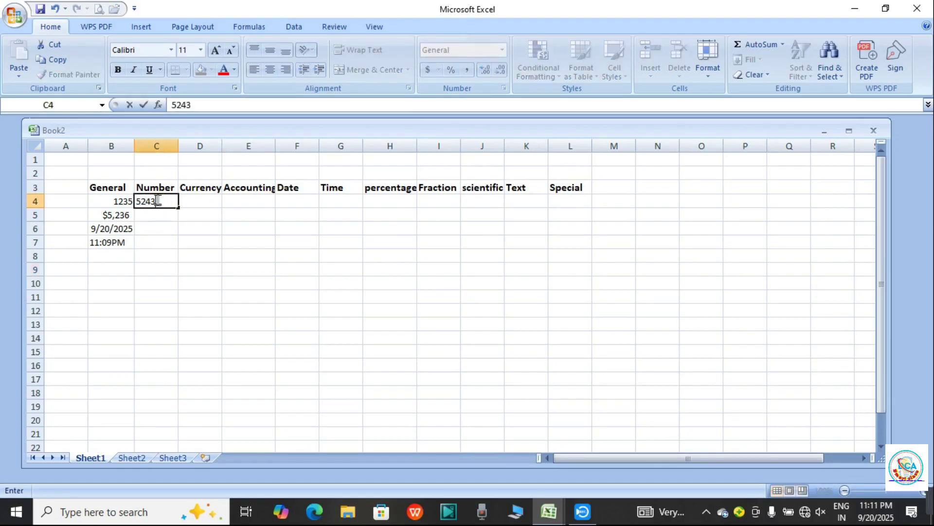
{"action": "key", "text": "Return"}
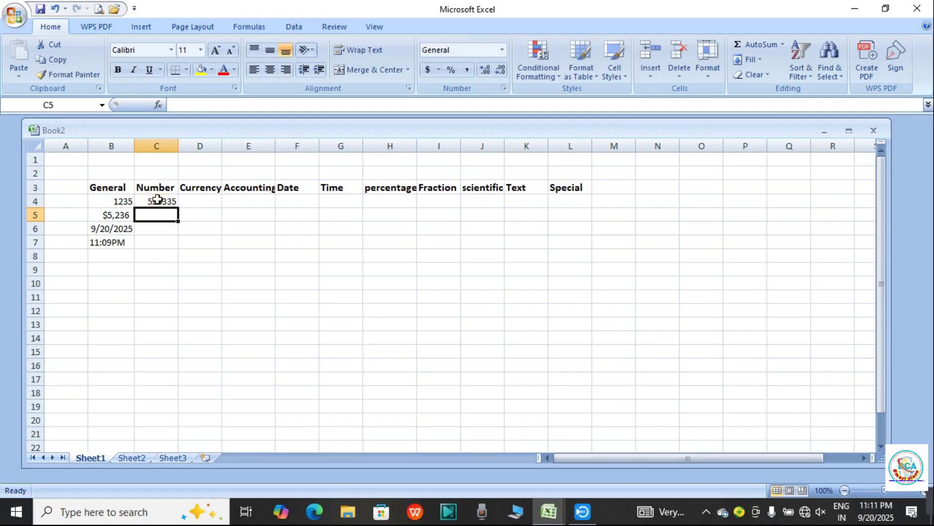
{"action": "type", "text": "-426"}
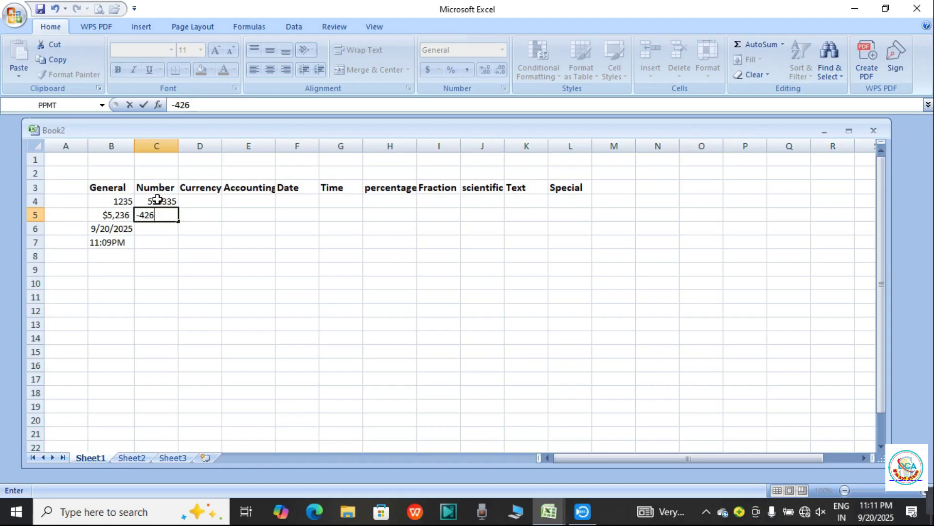
{"action": "key", "text": "Return"}
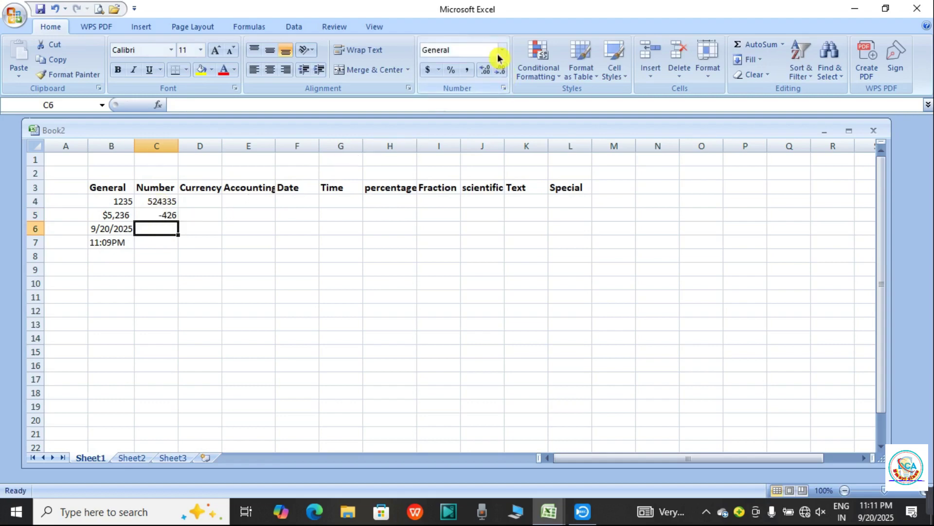
- Clear the two trial values from cells C4 and C5 in the Number column
{"action": "left_click", "coordinate": [148, 202]}
{"action": "left_click_drag", "start_coordinate": [148, 206], "coordinate": [148, 227]}
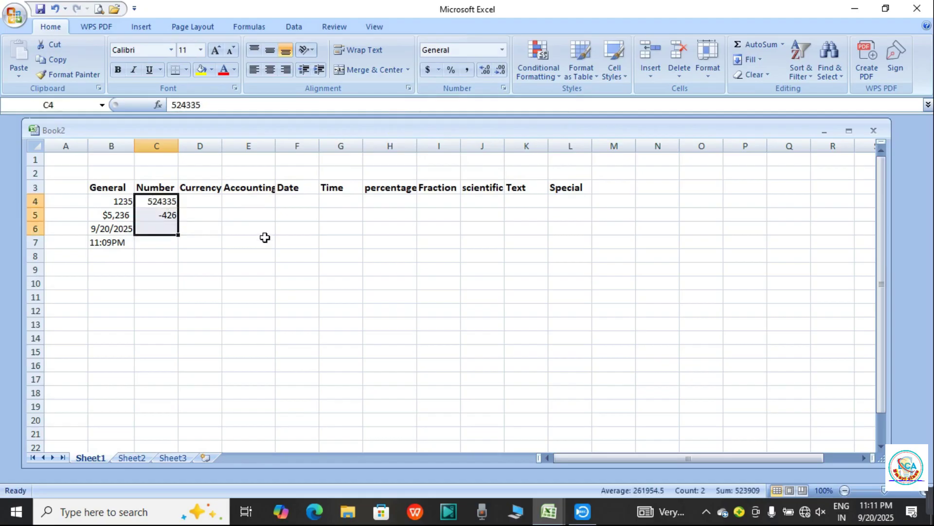
{"action": "key", "text": "BackSpace"}
{"action": "key", "text": "Return"}
{"action": "key", "text": "BackSpace"}
{"action": "left_click", "coordinate": [343, 292]}
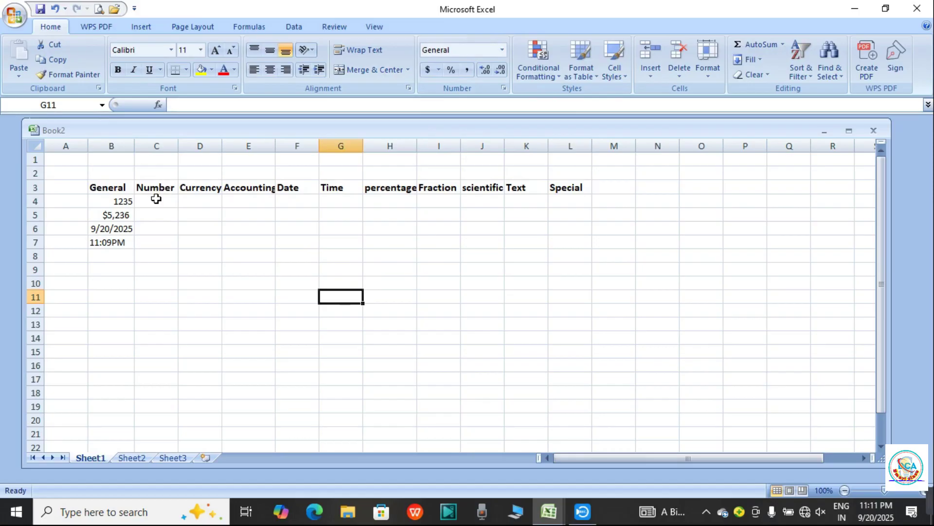
- Format cells C4:C8 as Number with two decimal places, showing negative numbers in red without a minus sign or parentheses
{"action": "left_click_drag", "start_coordinate": [156, 199], "coordinate": [159, 252]}
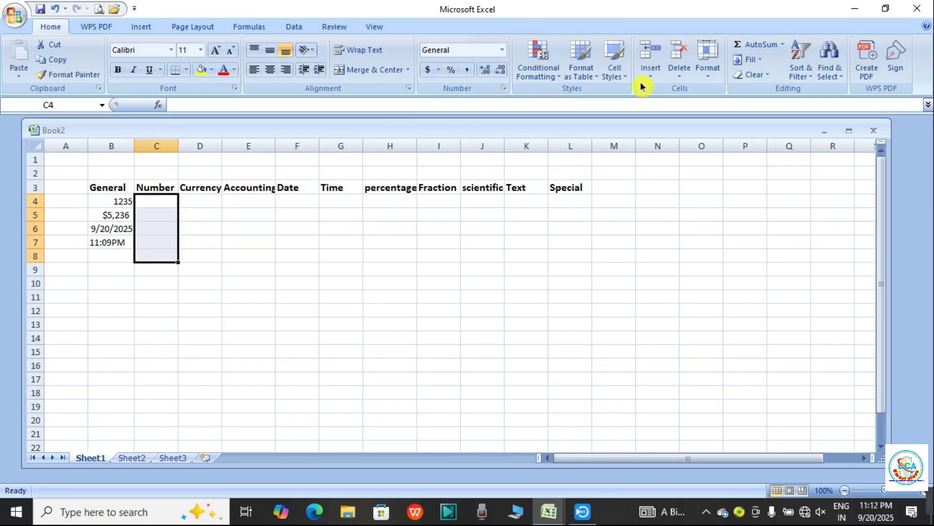
{"action": "left_click", "coordinate": [503, 50]}
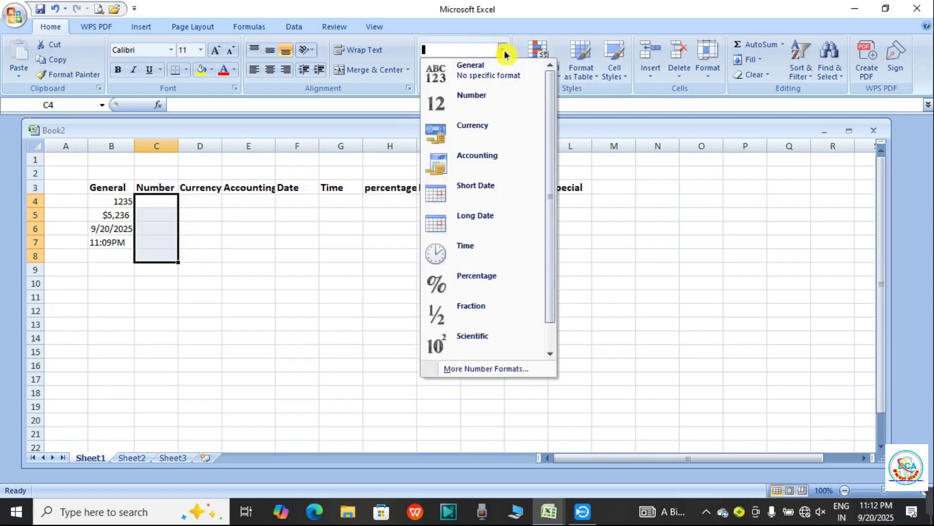
{"action": "left_click", "coordinate": [524, 366]}
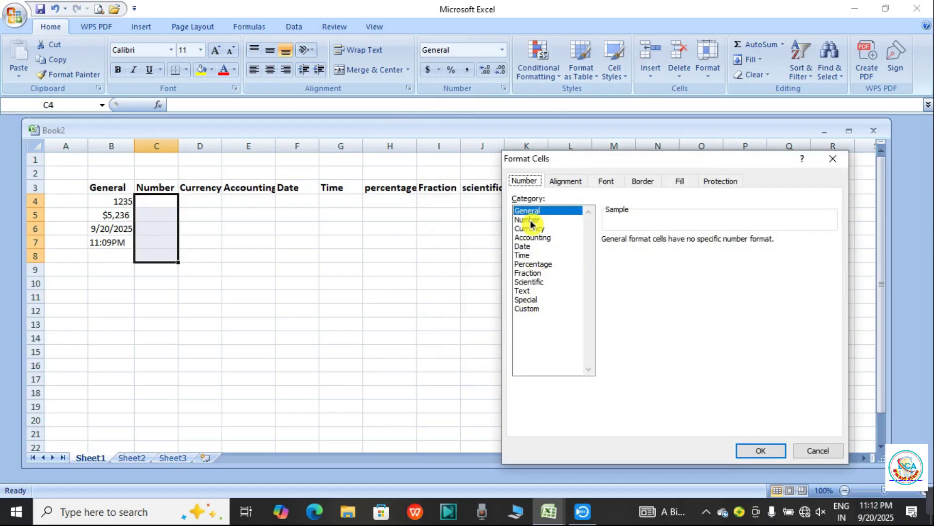
{"action": "left_click", "coordinate": [530, 220]}
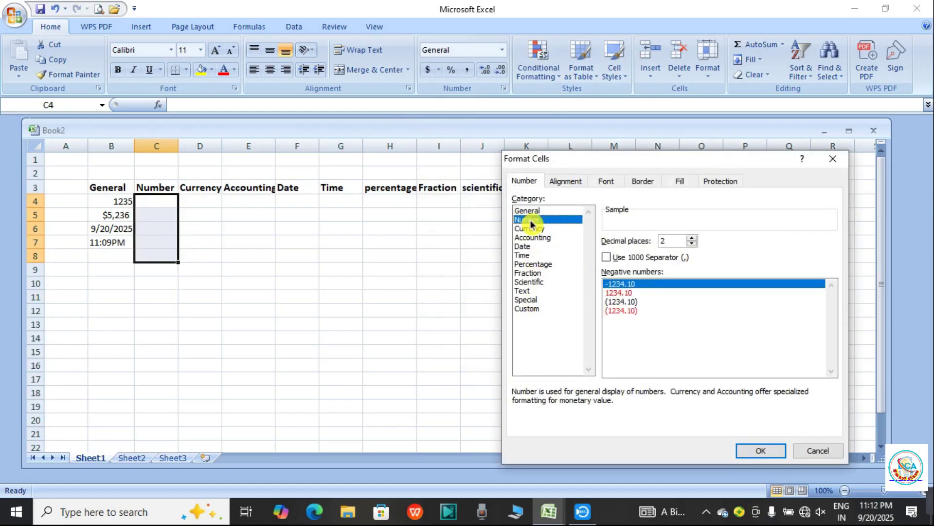
{"action": "left_click", "coordinate": [614, 292]}
{"action": "key", "text": "Return"}
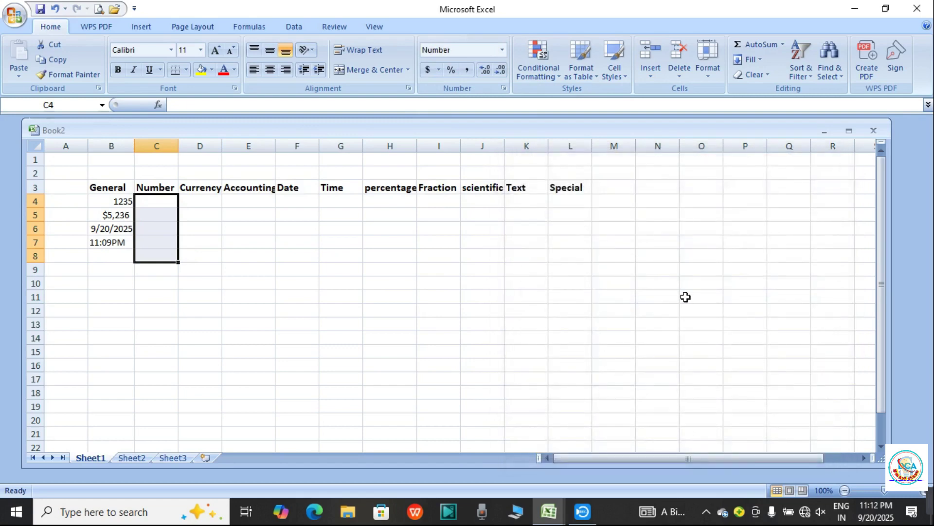
{"action": "left_click", "coordinate": [502, 50]}
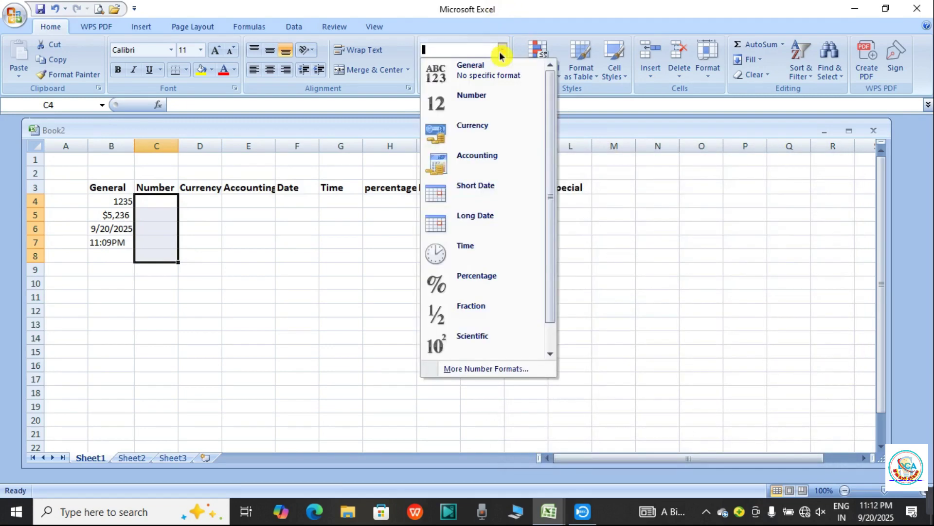
{"action": "left_click", "coordinate": [496, 366]}
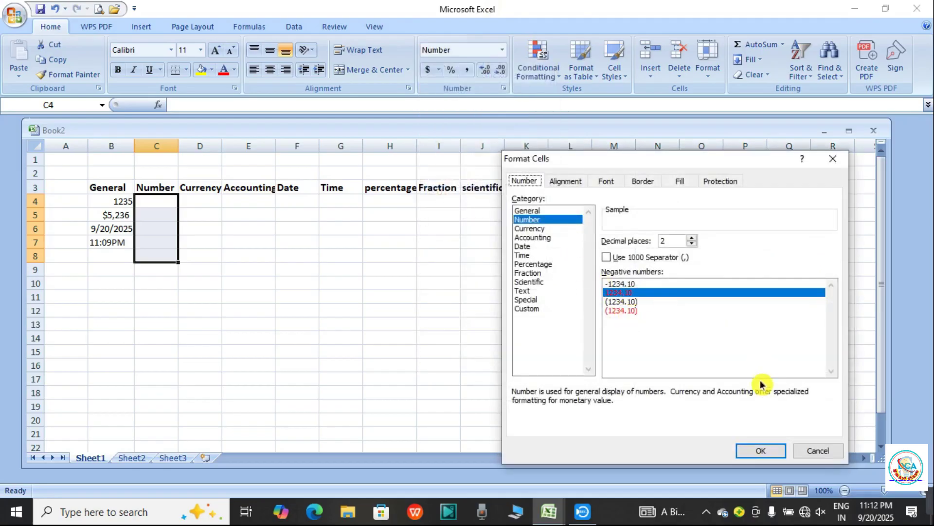
{"action": "left_click", "coordinate": [761, 450]}
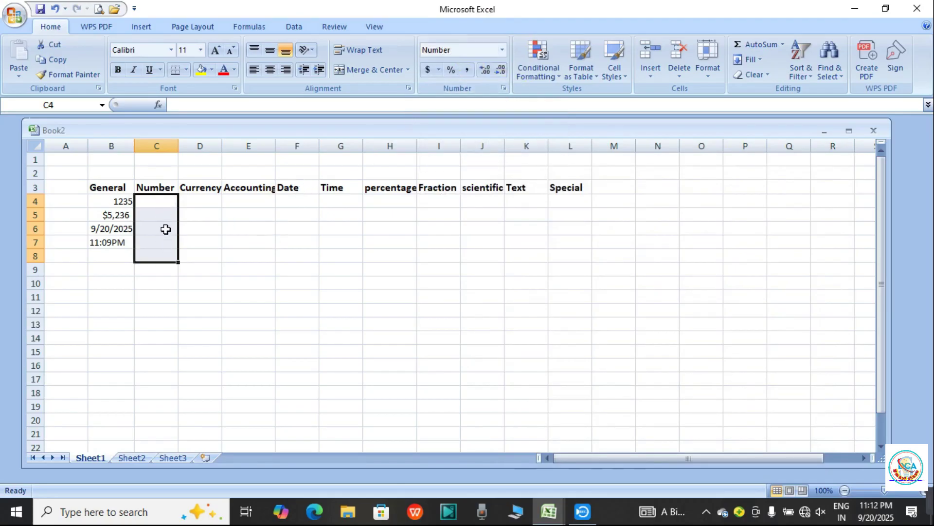
- Enter 456253 in cell C4 and -546252 in cell C5 under the Number heading
{"action": "left_click", "coordinate": [157, 200]}
{"action": "type", "text": "456253"}
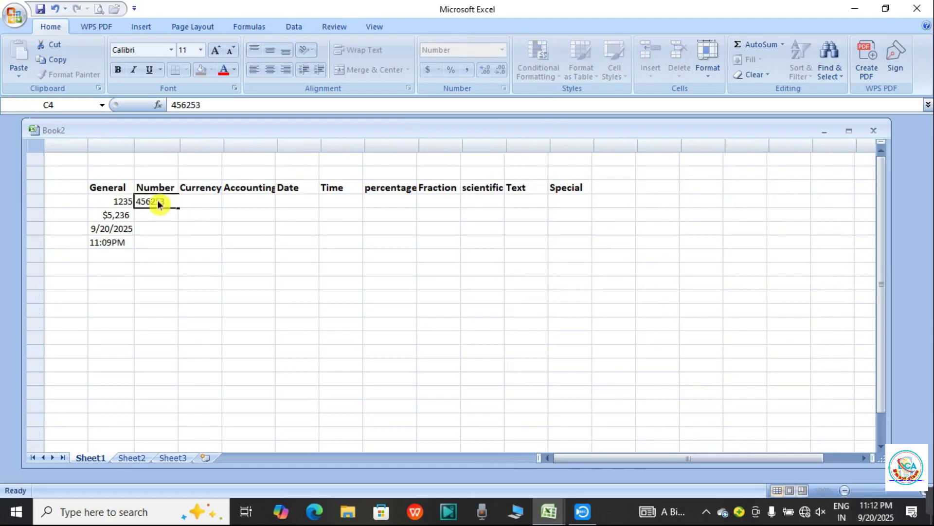
{"action": "key", "text": "Return"}
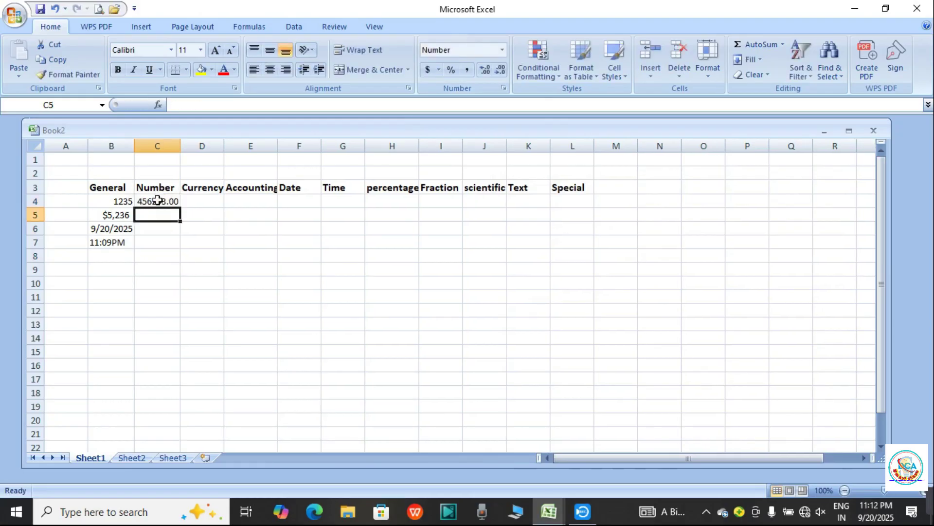
{"action": "type", "text": "-546252"}
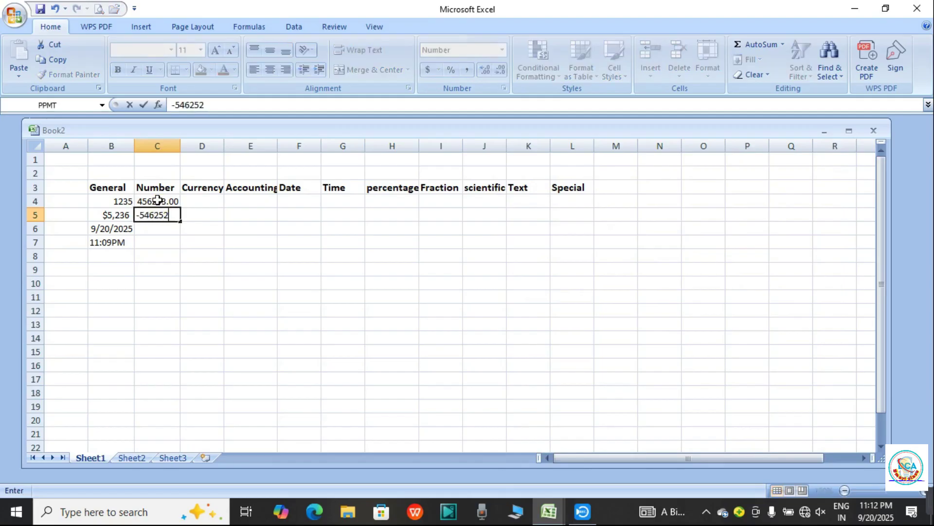
{"action": "key", "text": "Return"}
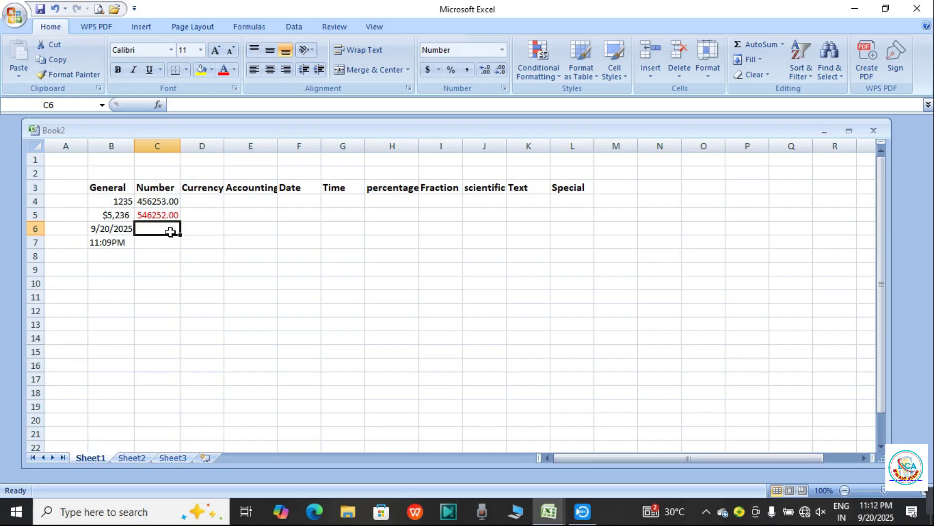
- Set the Number format of cells C6:C7 to 0 decimal places with the 1000 separator
{"action": "left_click", "coordinate": [189, 243]}
{"action": "left_click_drag", "start_coordinate": [157, 221], "coordinate": [157, 244]}
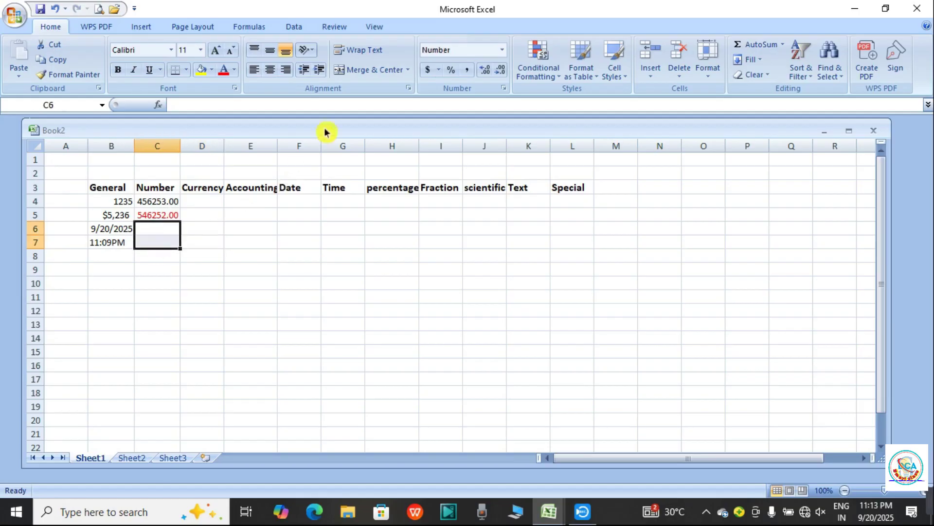
{"action": "left_click", "coordinate": [501, 51]}
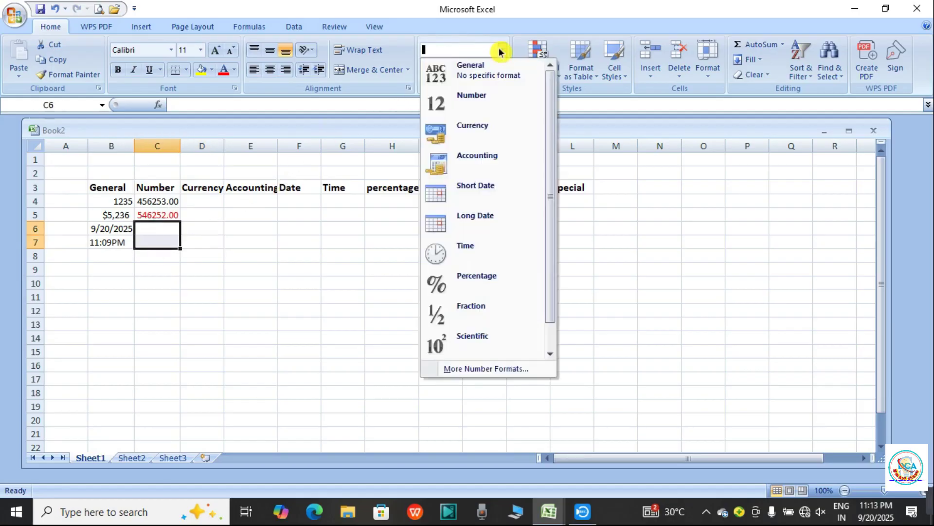
{"action": "left_click", "coordinate": [480, 368]}
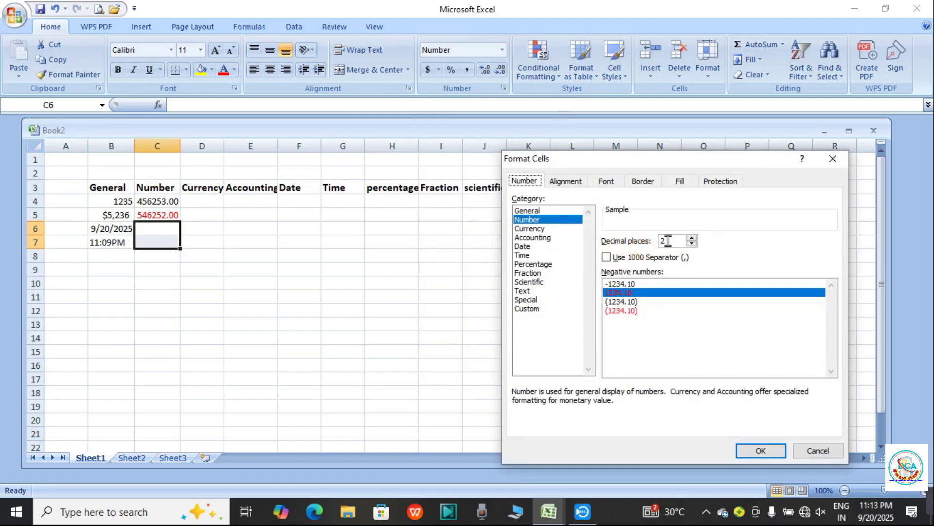
{"action": "left_click", "coordinate": [692, 243]}
{"action": "left_click", "coordinate": [693, 243]}
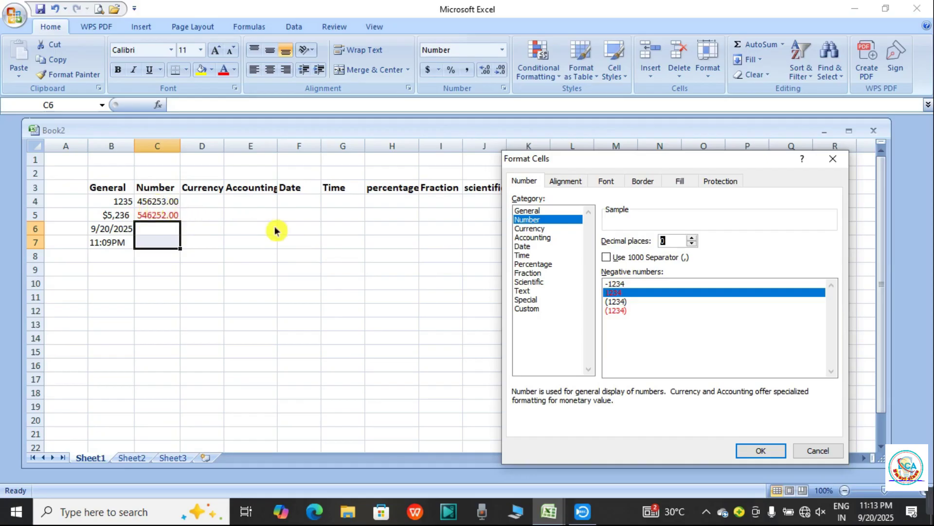
{"action": "left_click", "coordinate": [604, 259]}
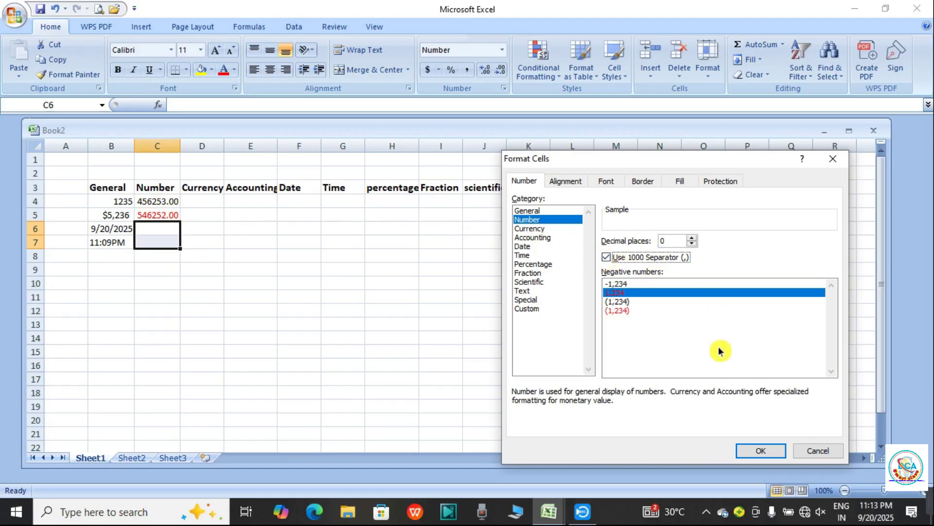
{"action": "left_click", "coordinate": [761, 454]}
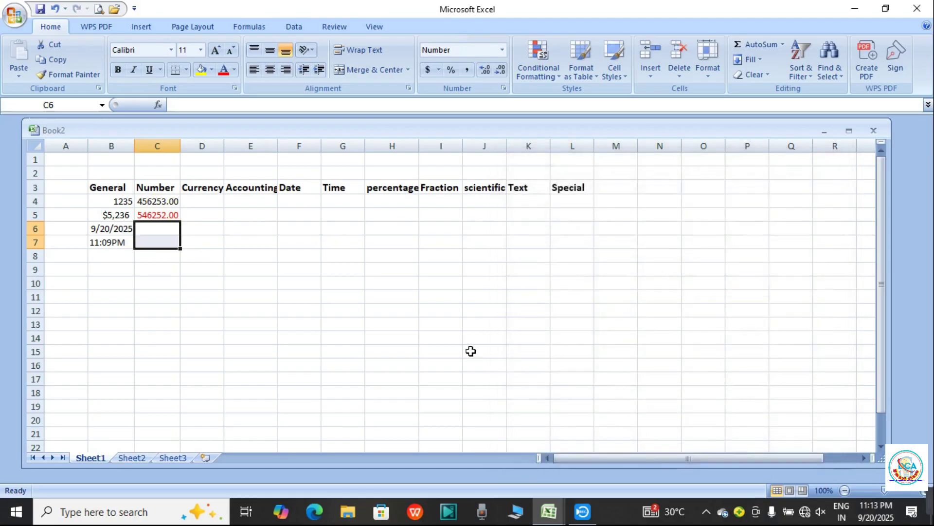
- Enter 12535 in cell C6 and -124532 in cell C7 of the Number column
{"action": "left_click", "coordinate": [150, 230]}
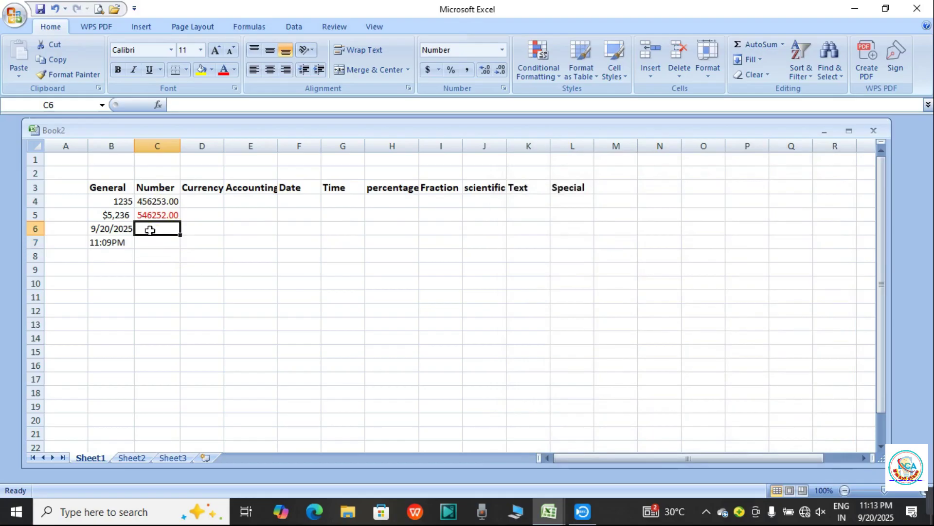
{"action": "type", "text": "12535"}
{"action": "key", "text": "Return"}
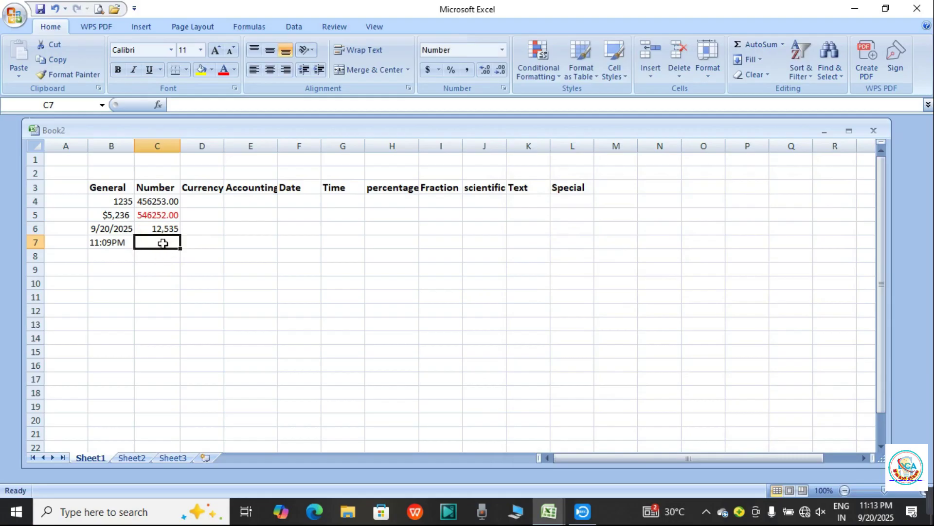
{"action": "type", "text": "-"}
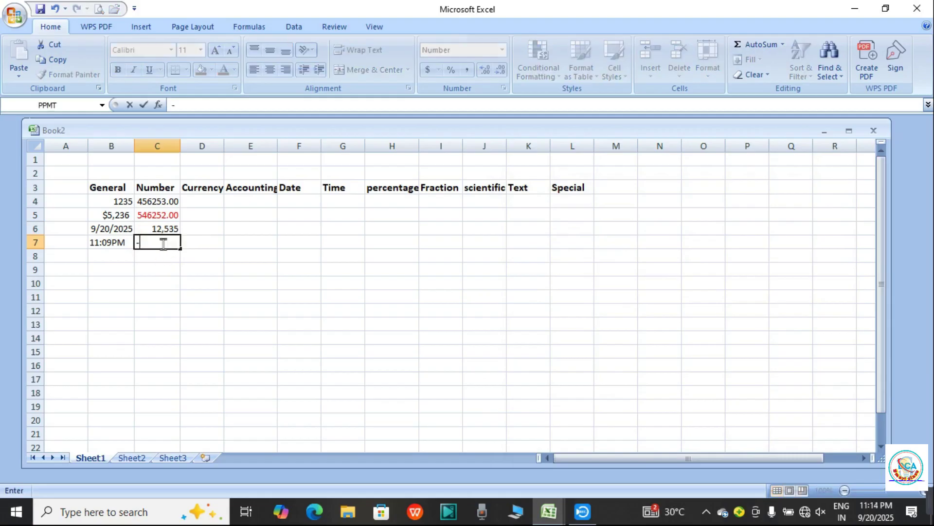
{"action": "type", "text": "124532"}
{"action": "key", "text": "Return"}
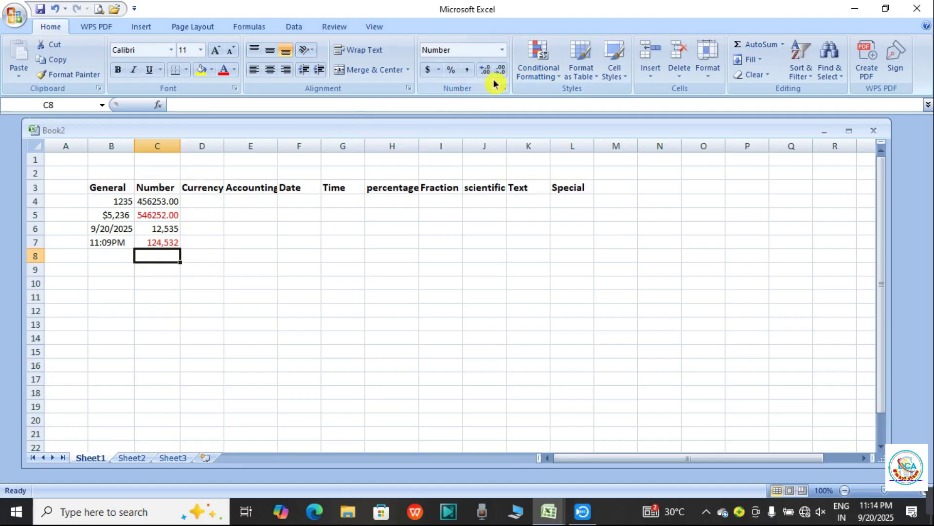
- Format the empty cell C8 as Currency with the $ symbol, two decimal places and red negative numbers
{"action": "left_click", "coordinate": [504, 51]}
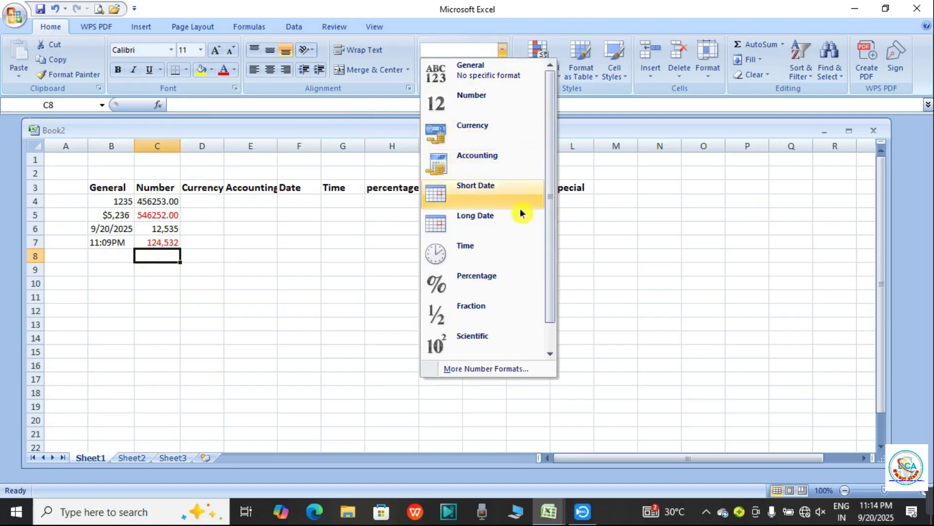
{"action": "left_click", "coordinate": [513, 373]}
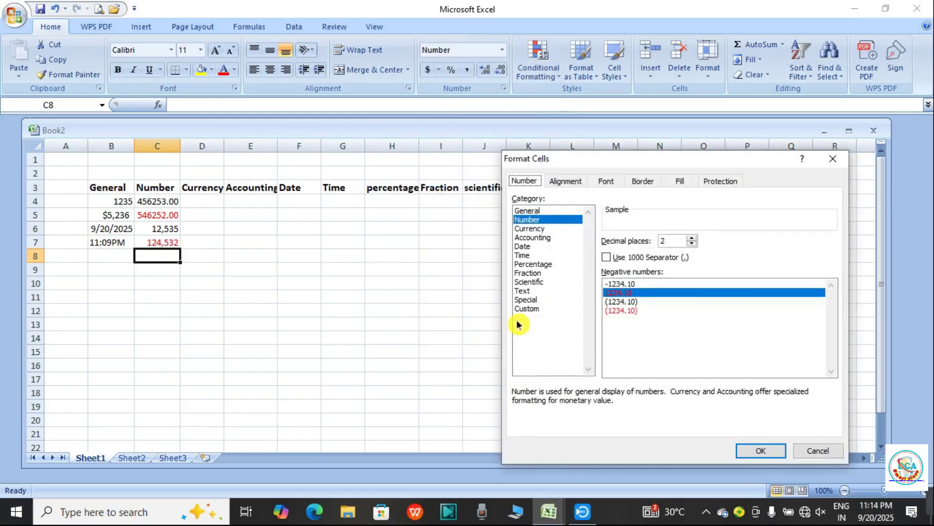
{"action": "left_click", "coordinate": [530, 230]}
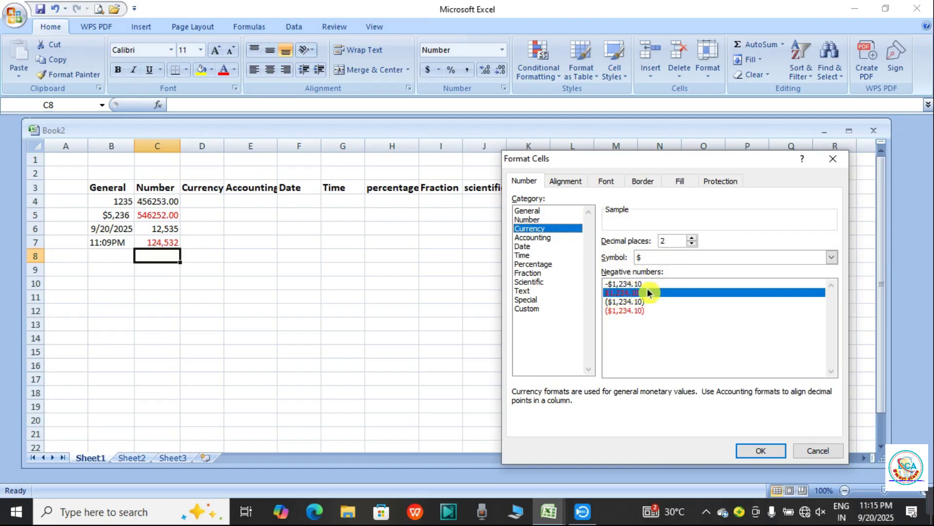
{"action": "left_click", "coordinate": [758, 449]}
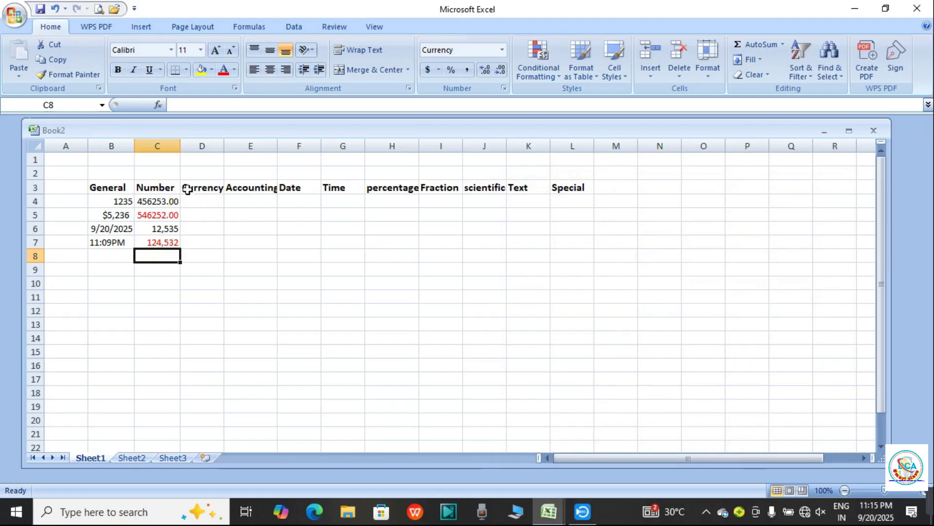
- Format cells D4:D7 as Currency with the $ symbol and two decimal places, showing negatives in red without a minus sign or parentheses
{"action": "left_click_drag", "start_coordinate": [199, 201], "coordinate": [205, 244]}
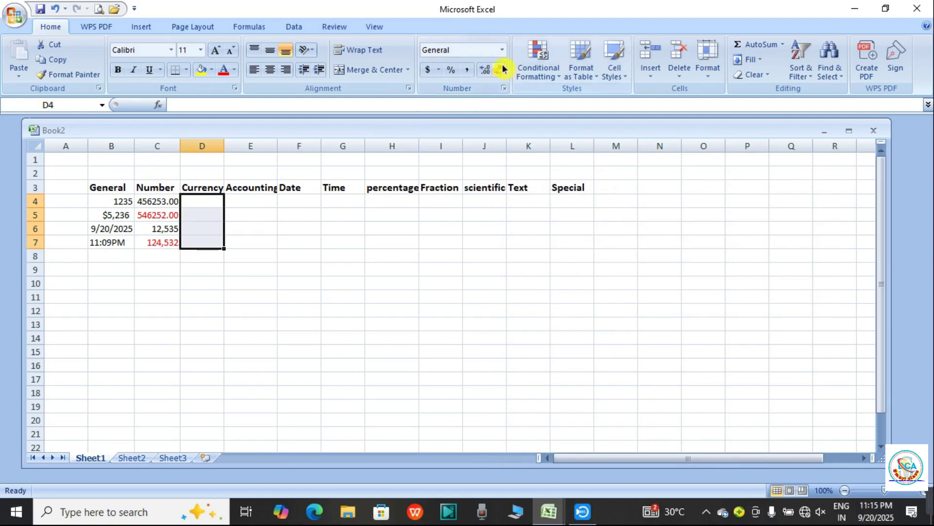
{"action": "left_click", "coordinate": [501, 50]}
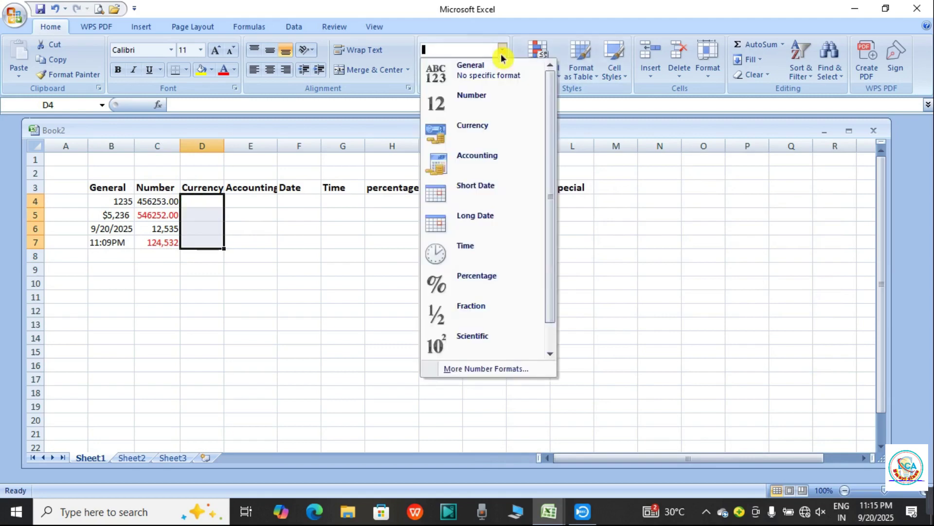
{"action": "left_click", "coordinate": [486, 369]}
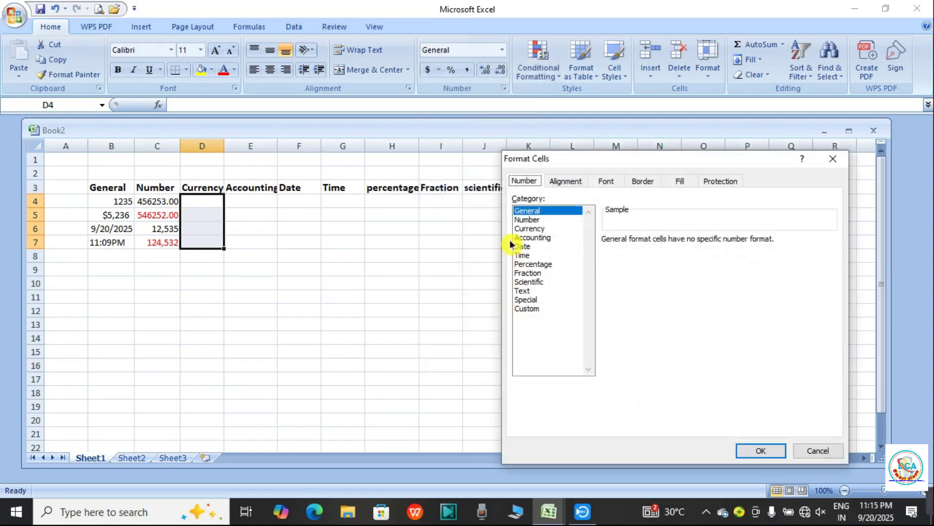
{"action": "left_click", "coordinate": [522, 230]}
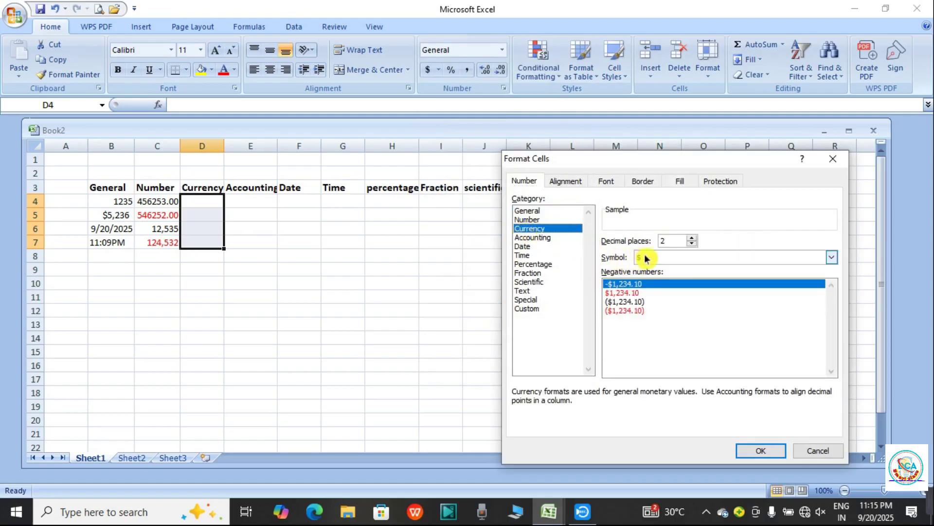
{"action": "left_click", "coordinate": [621, 292]}
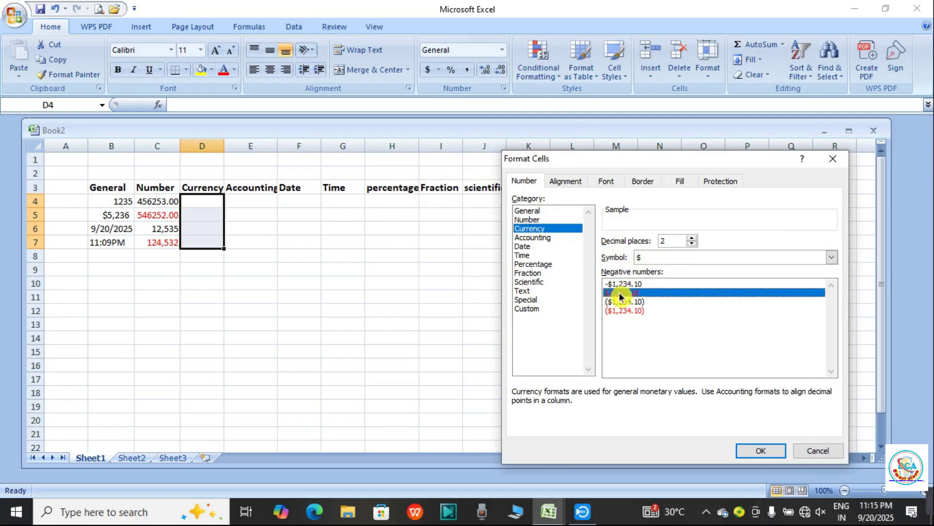
{"action": "left_click", "coordinate": [765, 451]}
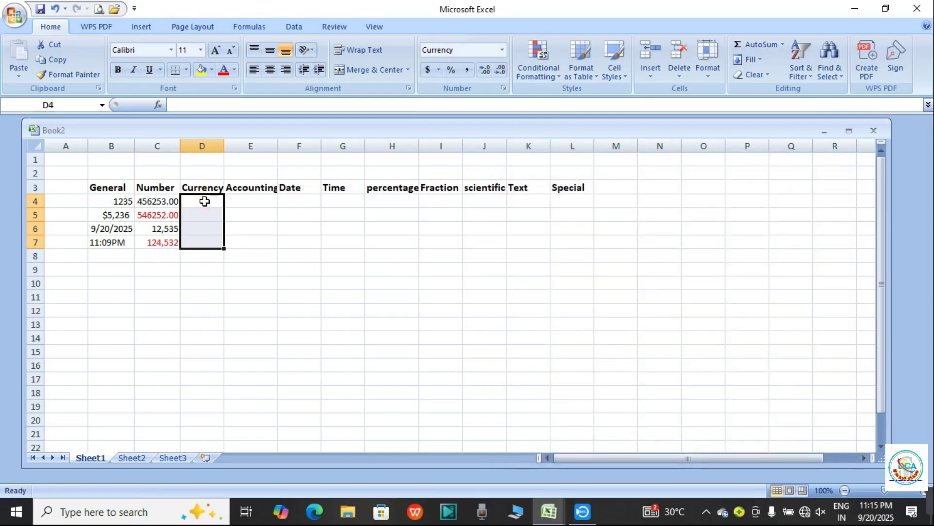
- Enter the amount 5623 in cell D4 under the Currency heading
{"action": "left_click", "coordinate": [204, 201]}
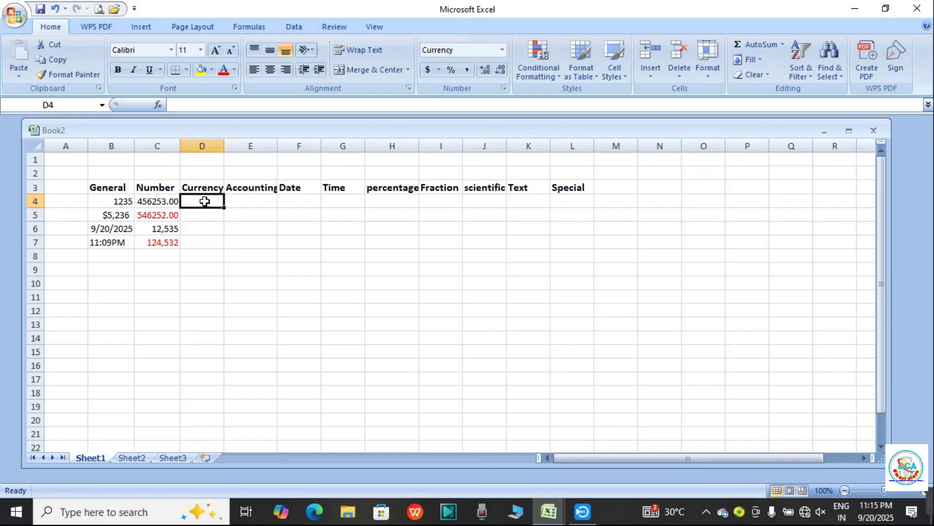
{"action": "type", "text": "5623"}
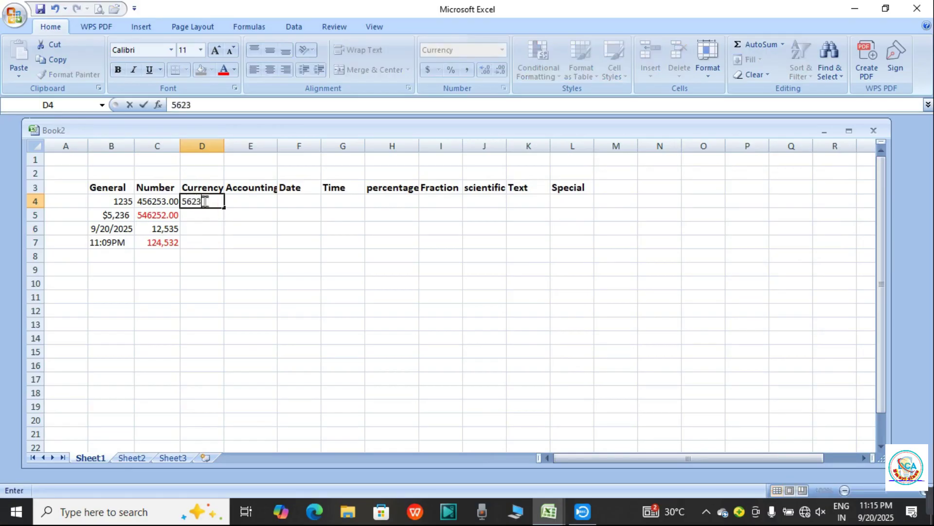
{"action": "key", "text": "Return"}
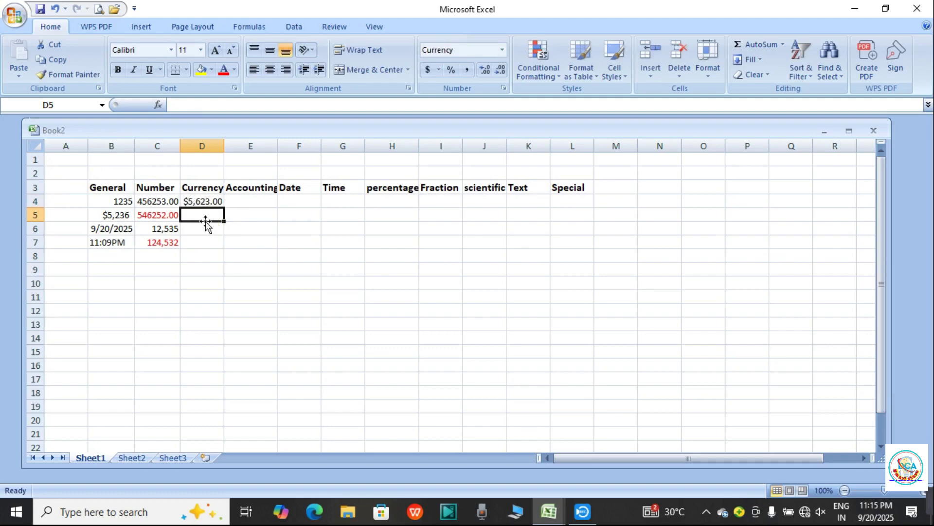
- Enter the negative amount -5612 in cell D5 of the Currency column
{"action": "type", "text": "-"}
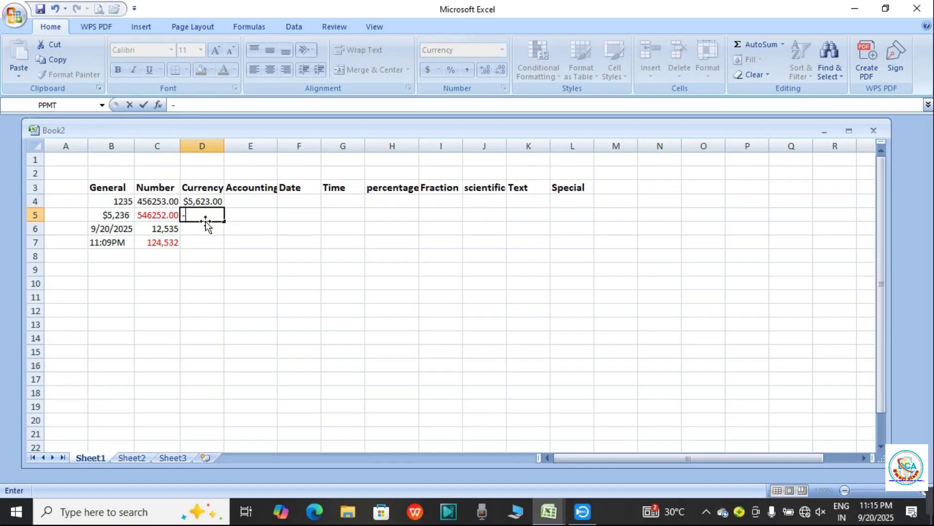
{"action": "type", "text": "5612"}
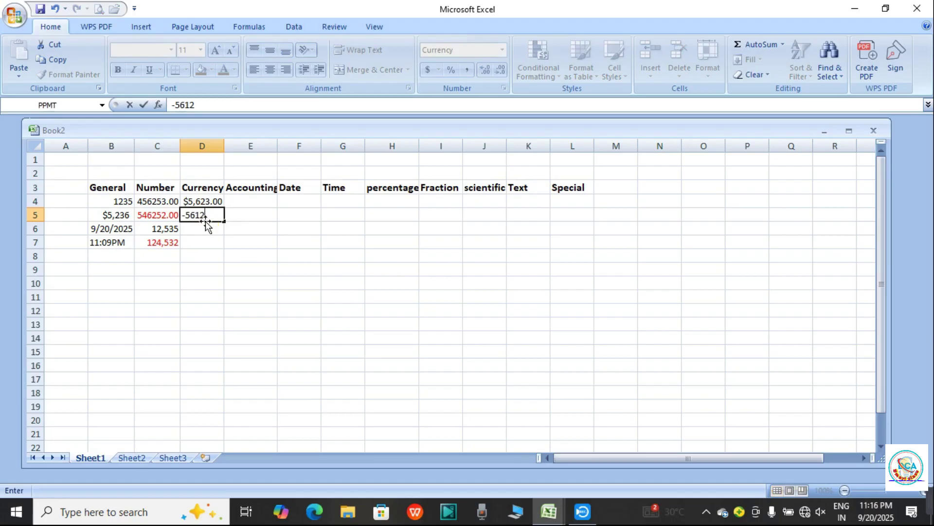
{"action": "left_click", "coordinate": [272, 251]}
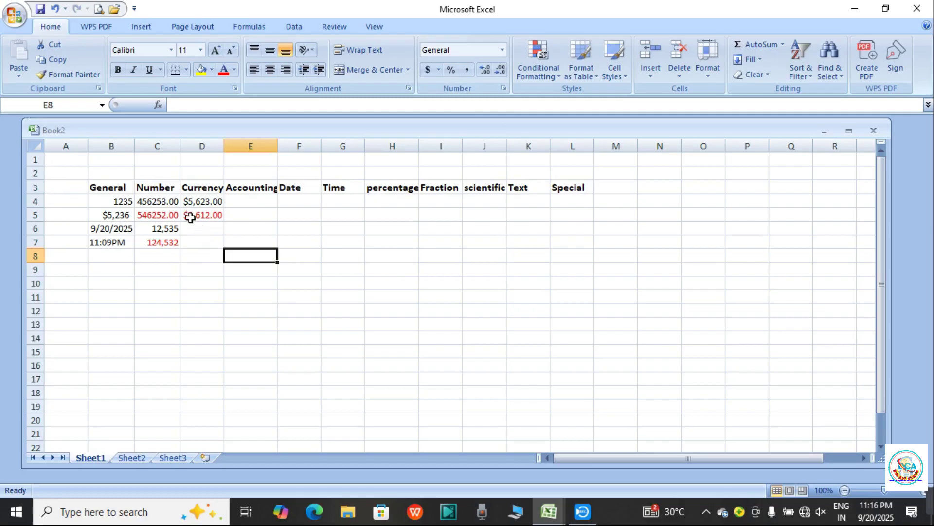
- Format cells D6:D8 as Currency with the INR symbol, zero decimal places and negatives in red without a minus sign or parentheses
{"action": "left_click_drag", "start_coordinate": [193, 231], "coordinate": [192, 252]}
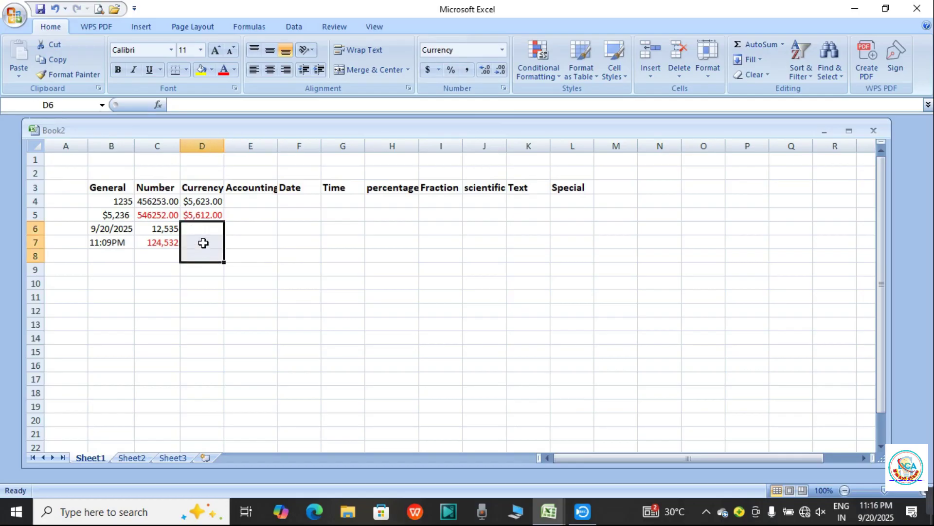
{"action": "left_click", "coordinate": [500, 52]}
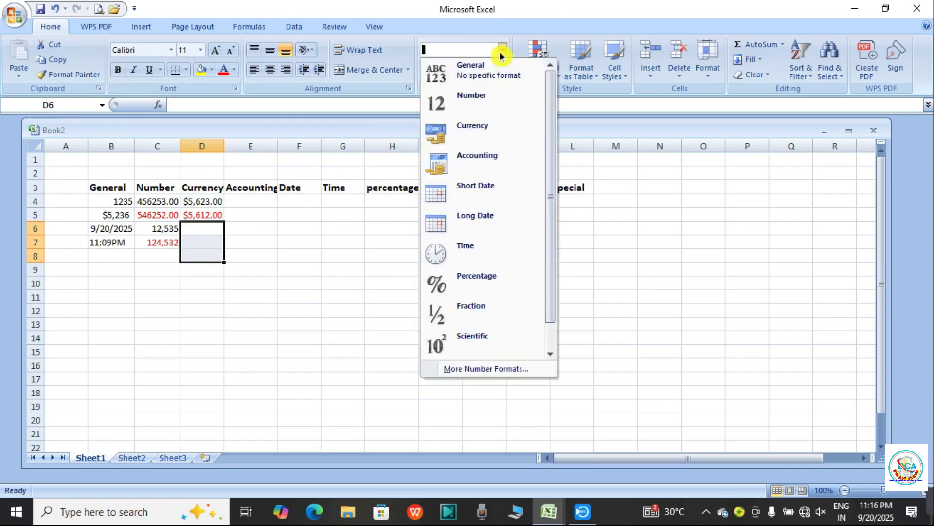
{"action": "left_click", "coordinate": [497, 369]}
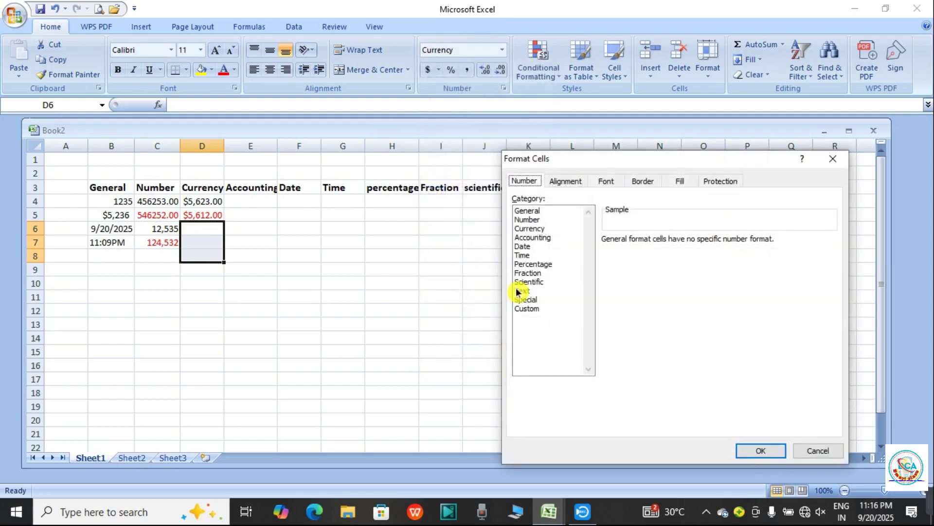
{"action": "left_click", "coordinate": [528, 228]}
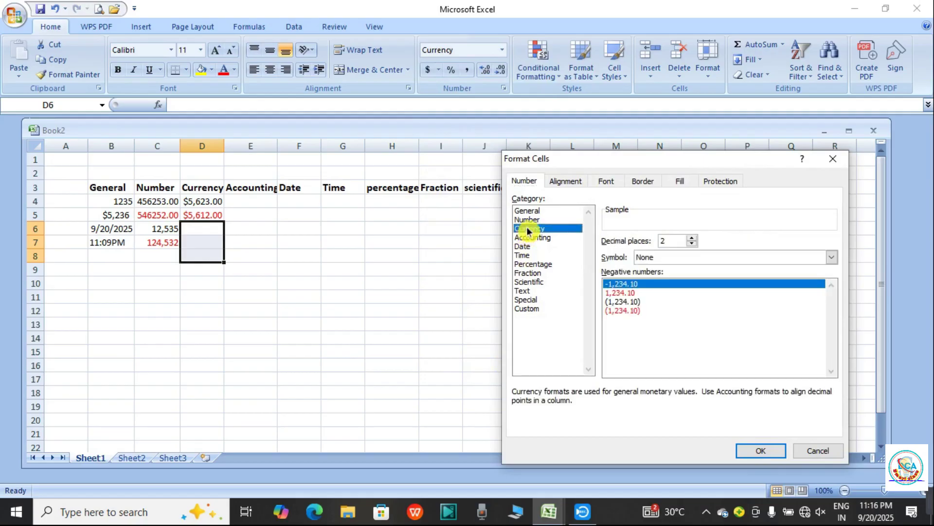
{"action": "left_click", "coordinate": [665, 259]}
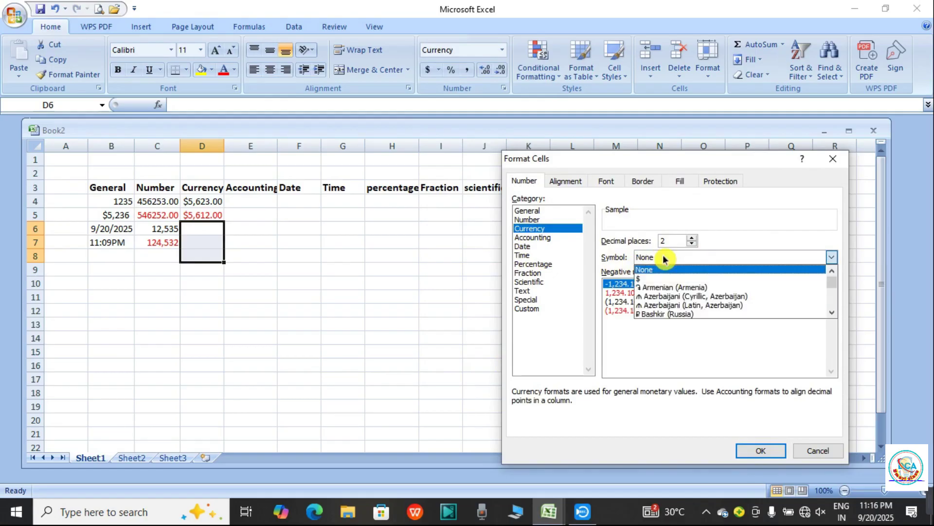
{"action": "key", "text": "i"}
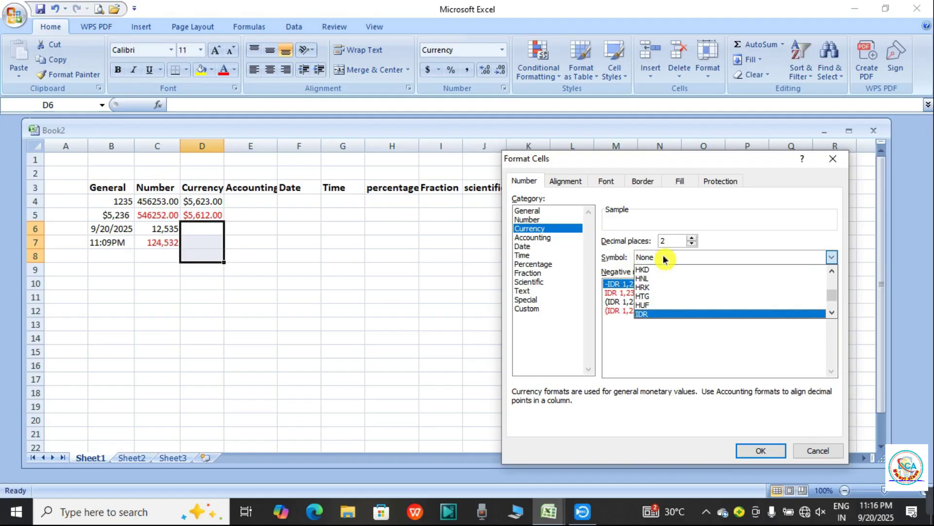
{"action": "scroll", "coordinate": [662, 269], "scroll_direction": "down", "scroll_amount": 1}
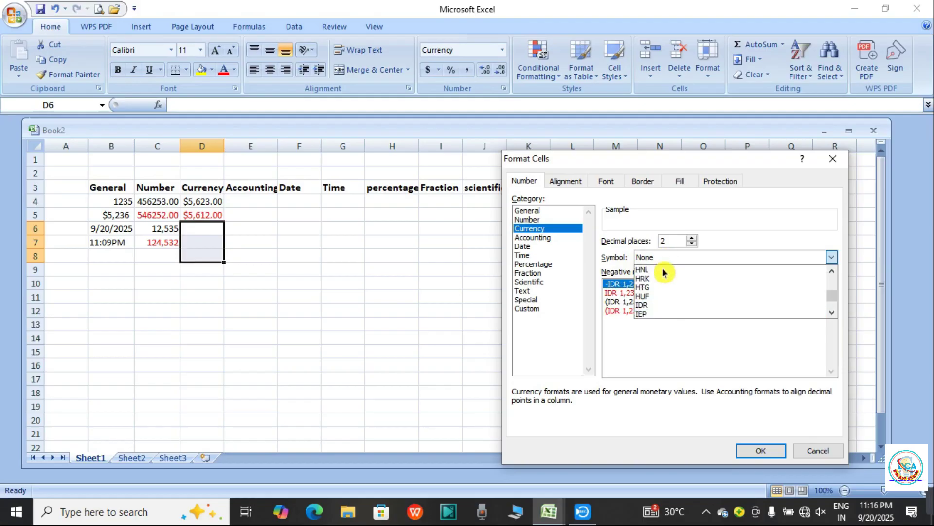
{"action": "scroll", "coordinate": [662, 275], "scroll_direction": "down", "scroll_amount": 2}
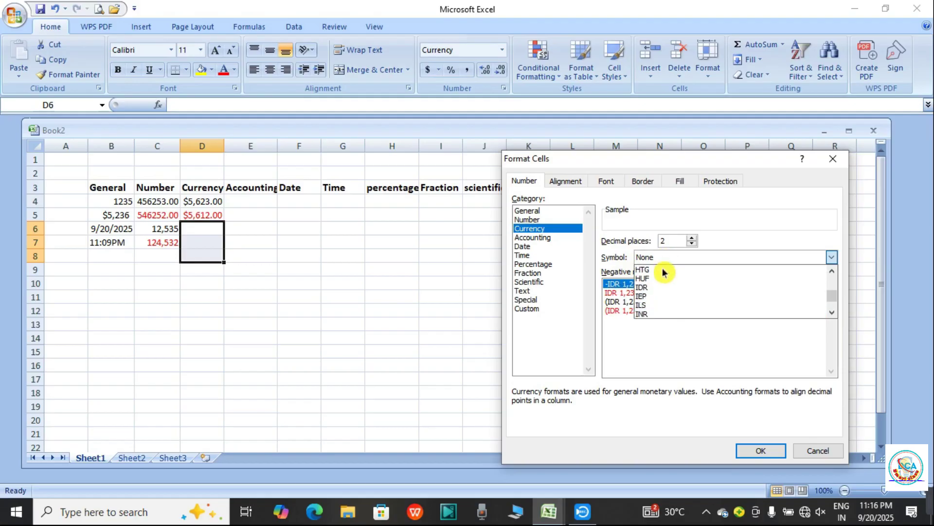
{"action": "left_click", "coordinate": [664, 314]}
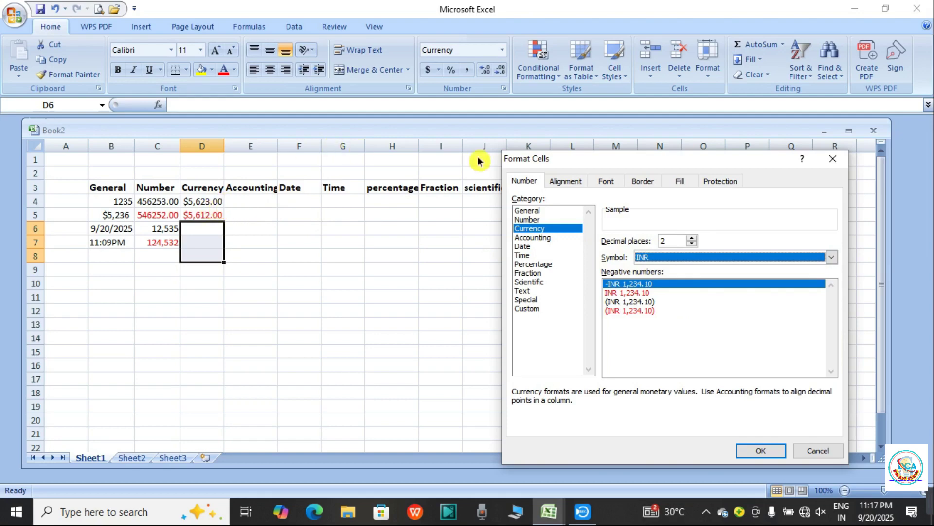
{"action": "left_click", "coordinate": [691, 244]}
{"action": "left_click", "coordinate": [692, 244]}
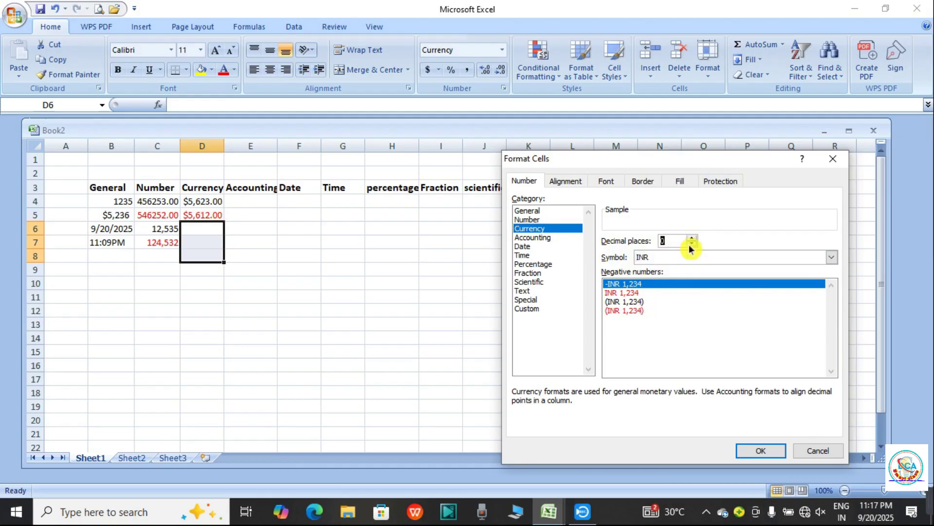
{"action": "left_click", "coordinate": [633, 293]}
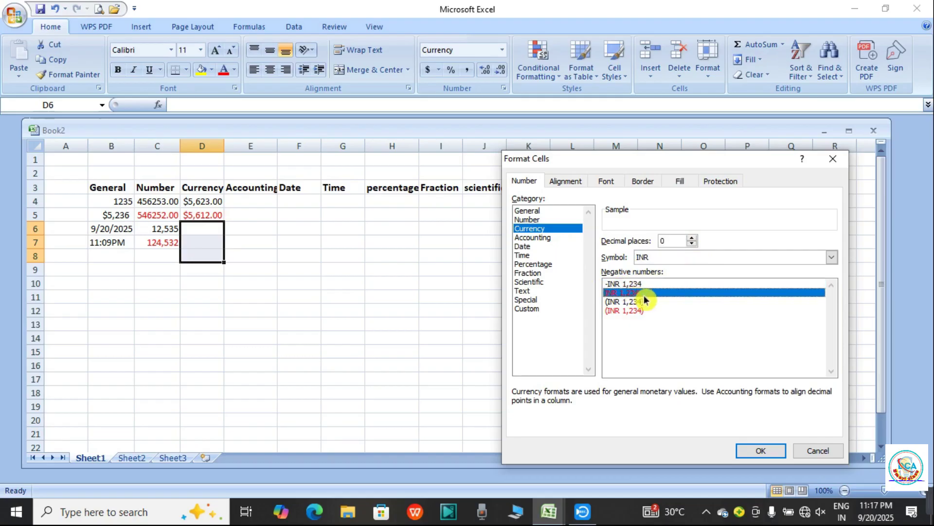
{"action": "left_click", "coordinate": [745, 451]}
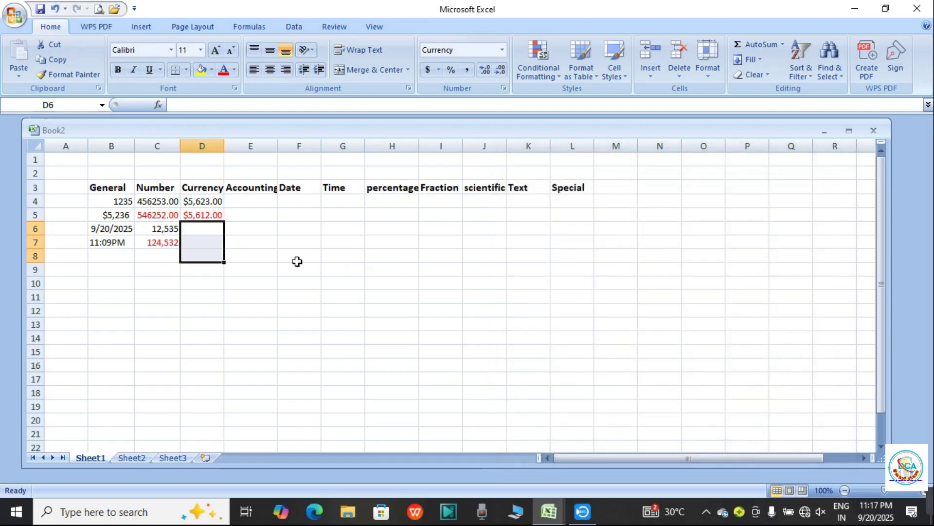
- Enter 1256 in cell D6 and -45865 in cell D7 of the Currency column
{"action": "left_click", "coordinate": [201, 225]}
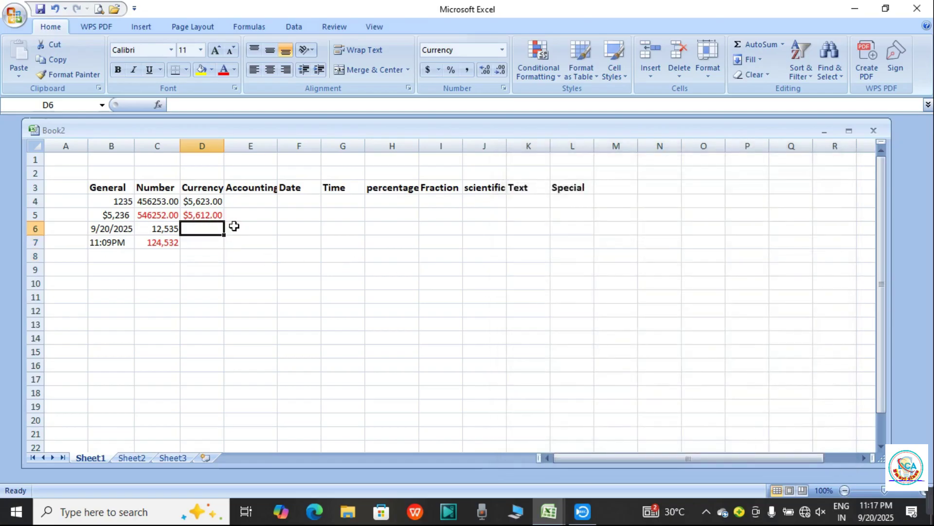
{"action": "type", "text": "1256"}
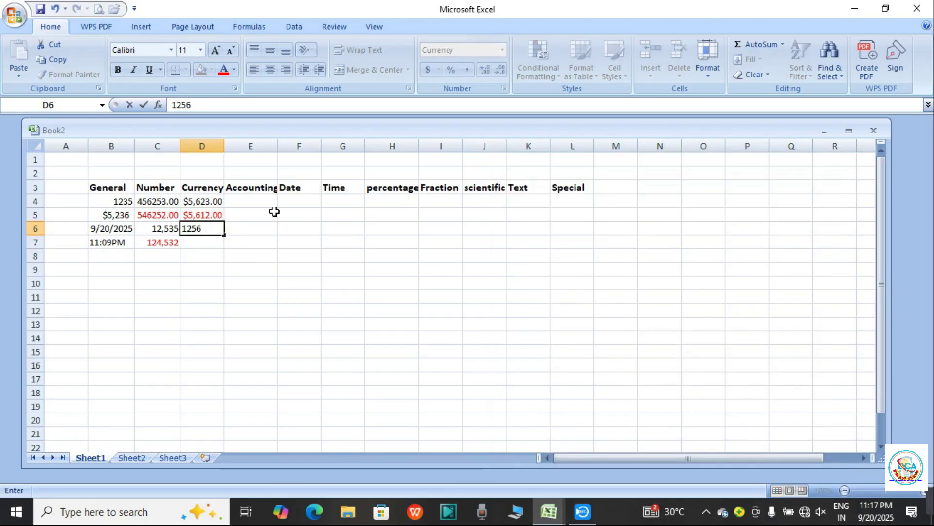
{"action": "left_click", "coordinate": [299, 231]}
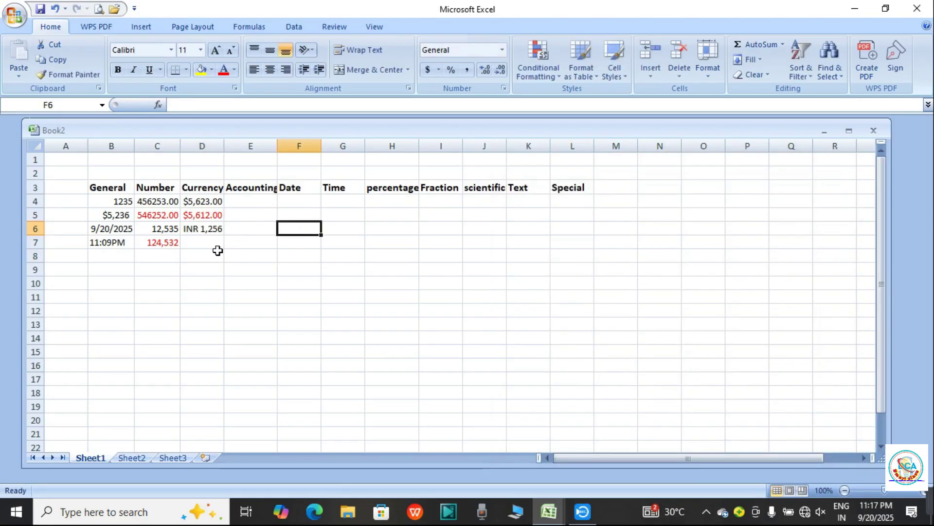
{"action": "left_click", "coordinate": [202, 239]}
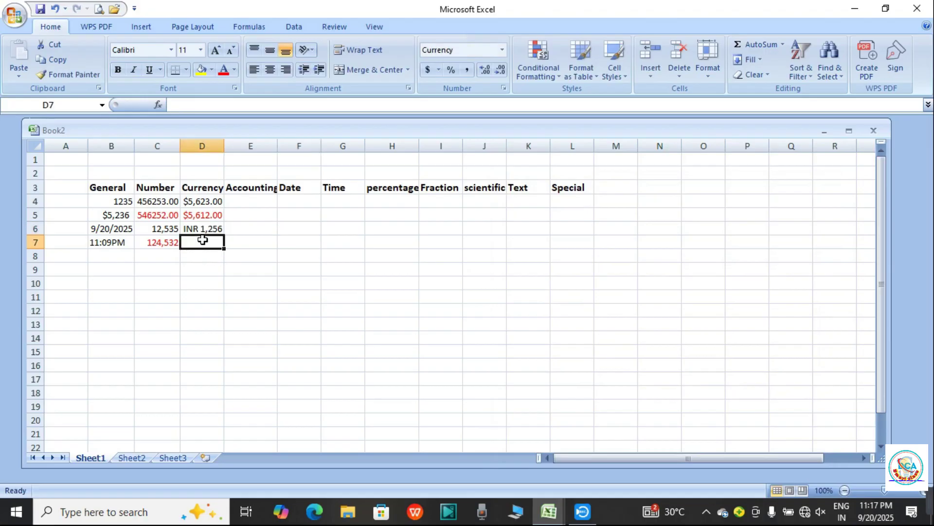
{"action": "type", "text": "-"}
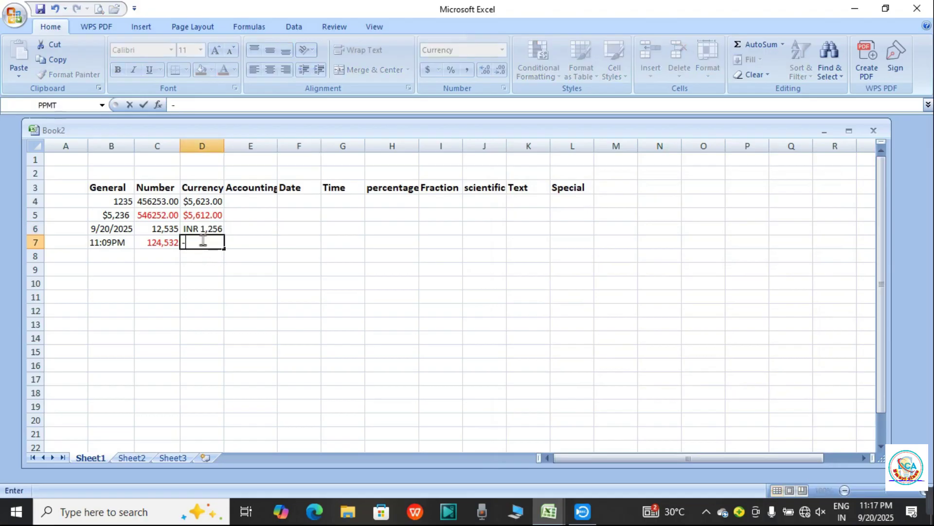
{"action": "type", "text": "45865"}
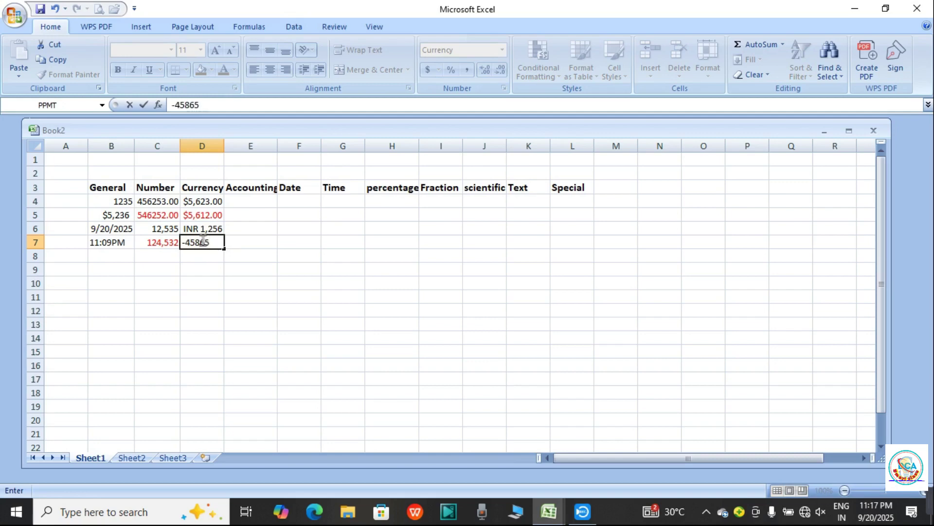
{"action": "left_click", "coordinate": [274, 253]}
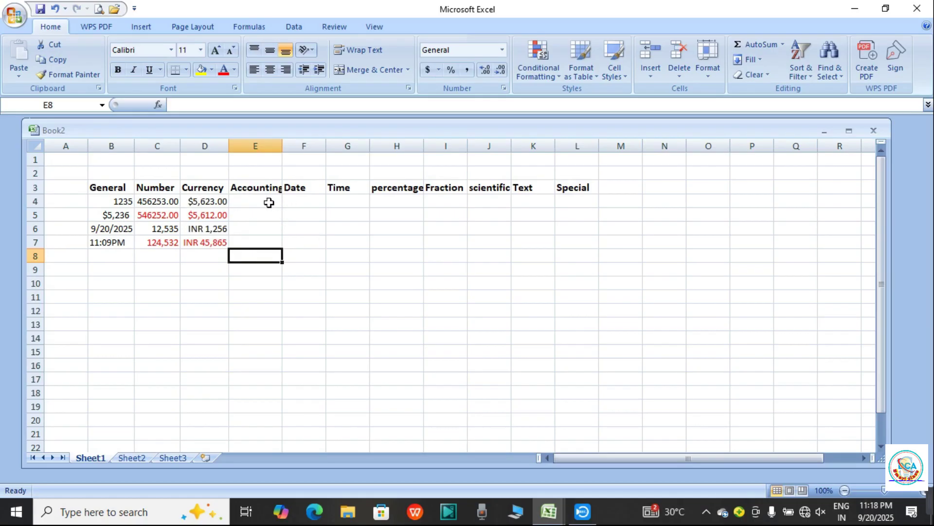
- Format cells E4:E8 under the Accounting heading as Accounting with the $ symbol and two decimal places
{"action": "left_click", "coordinate": [366, 255]}
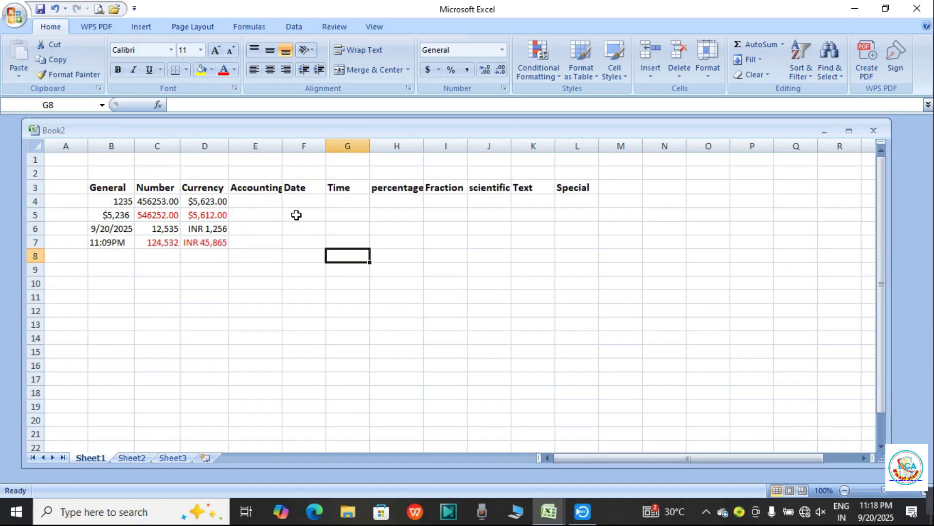
{"action": "left_click_drag", "start_coordinate": [263, 202], "coordinate": [276, 250]}
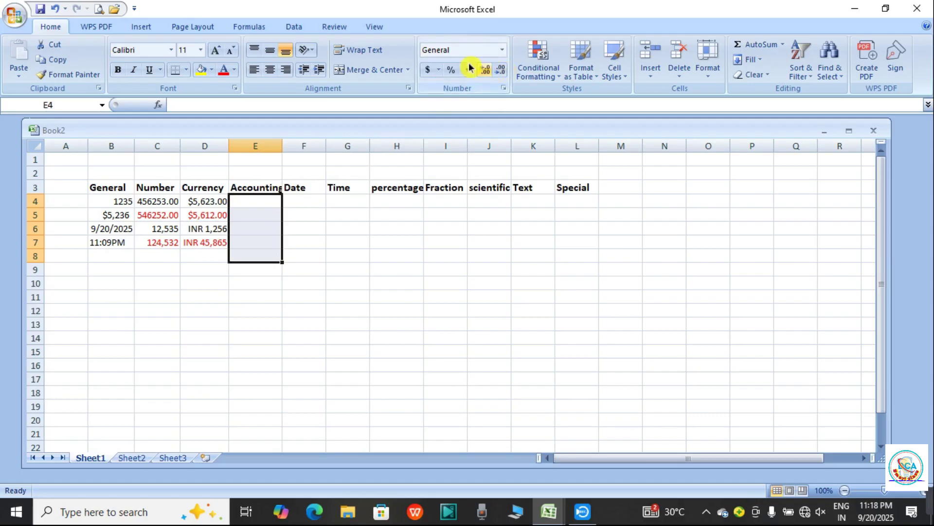
{"action": "left_click", "coordinate": [500, 50]}
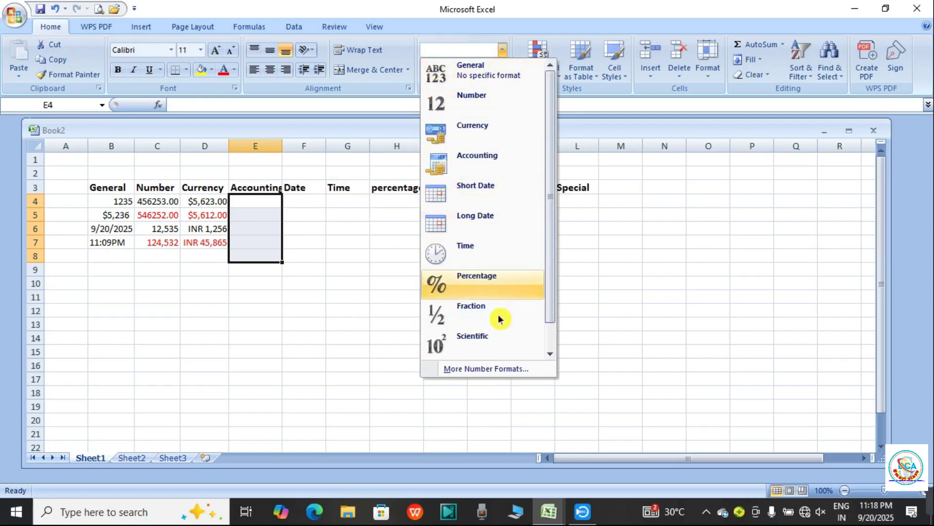
{"action": "left_click", "coordinate": [502, 373]}
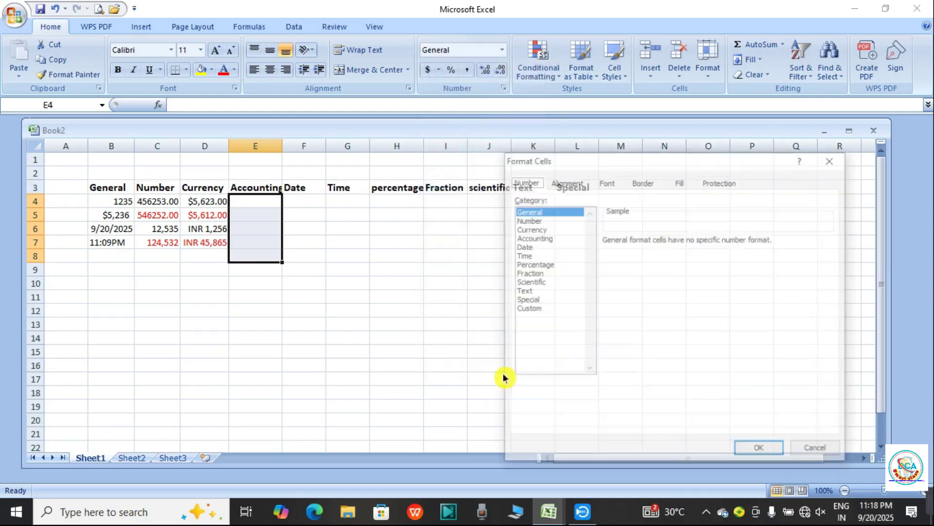
{"action": "left_click", "coordinate": [521, 239]}
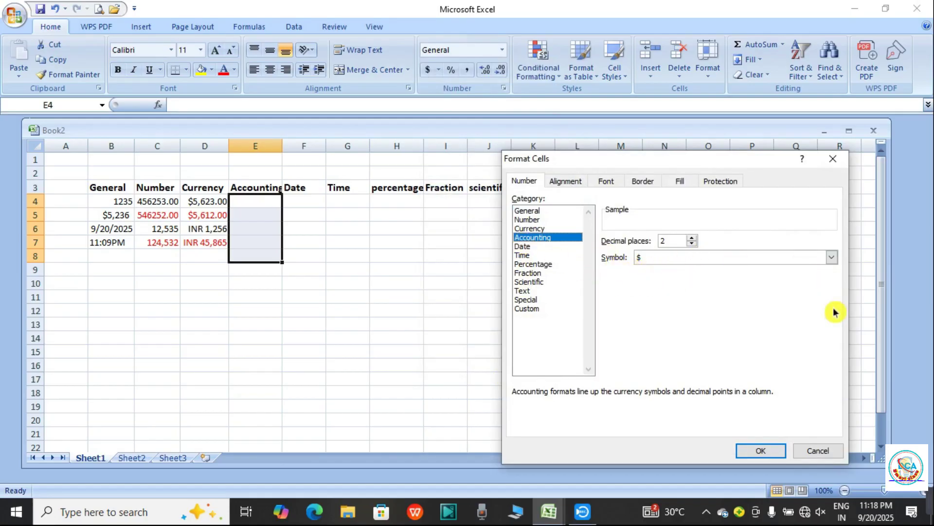
{"action": "left_click", "coordinate": [772, 456]}
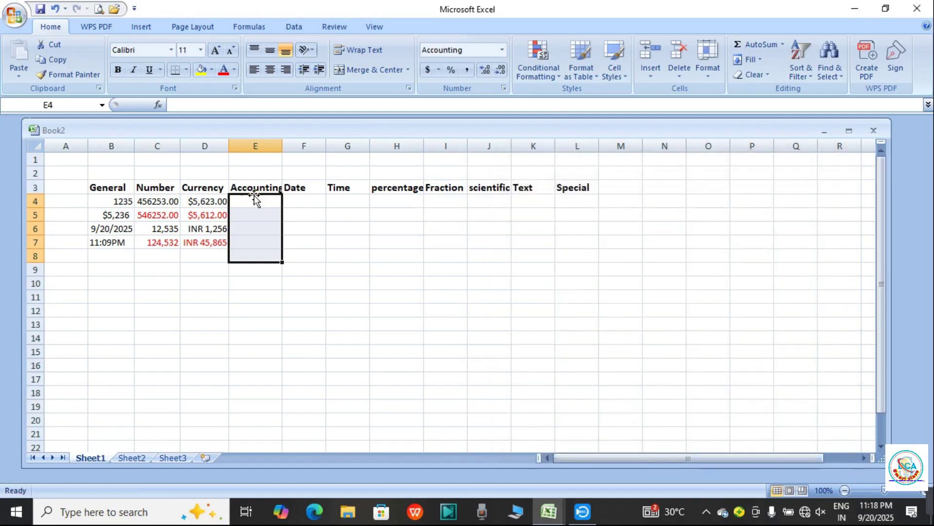
{"action": "left_click", "coordinate": [490, 243]}
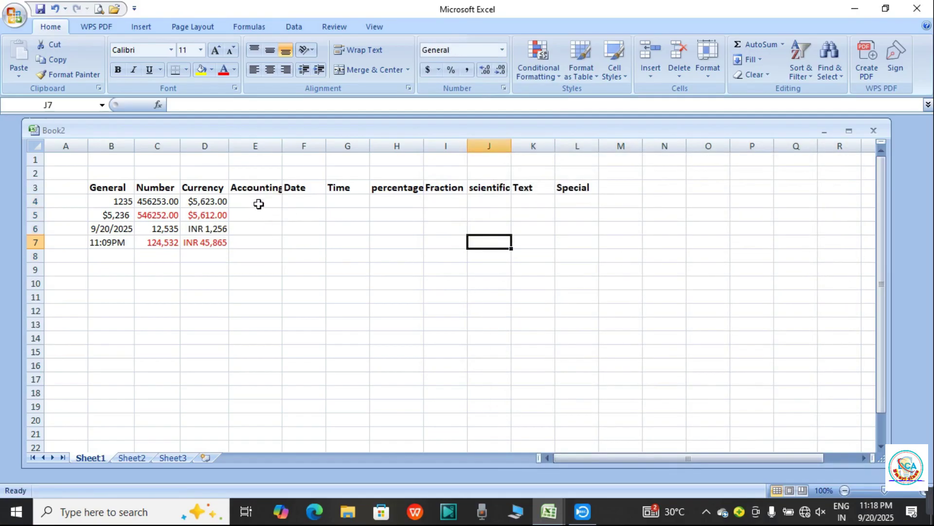
- Enter 124555 in cell E4 and widen column E enough to show the whole formatted amount
{"action": "left_click", "coordinate": [260, 199]}
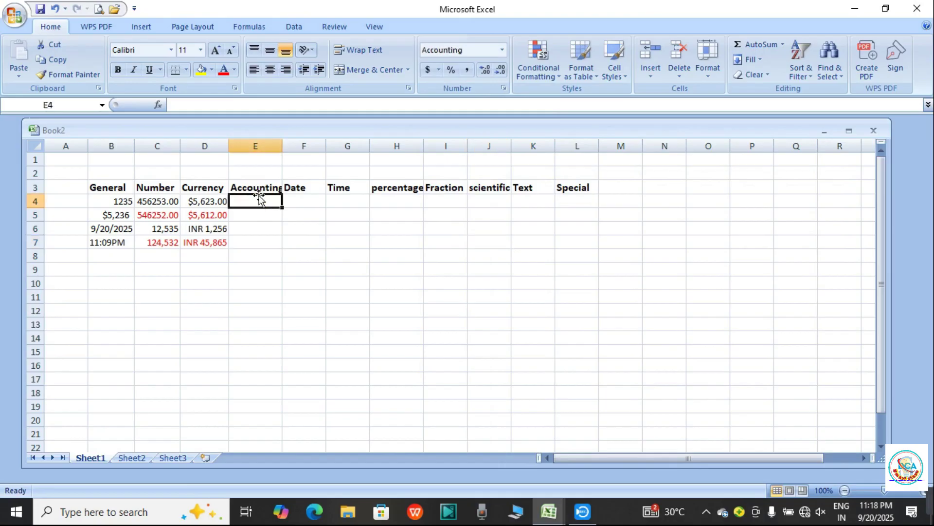
{"action": "type", "text": "124555"}
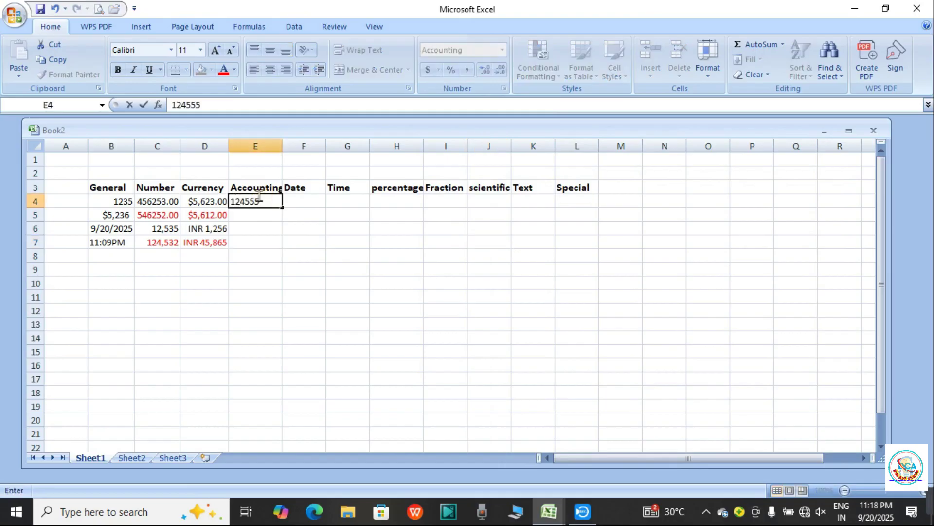
{"action": "left_click", "coordinate": [383, 231]}
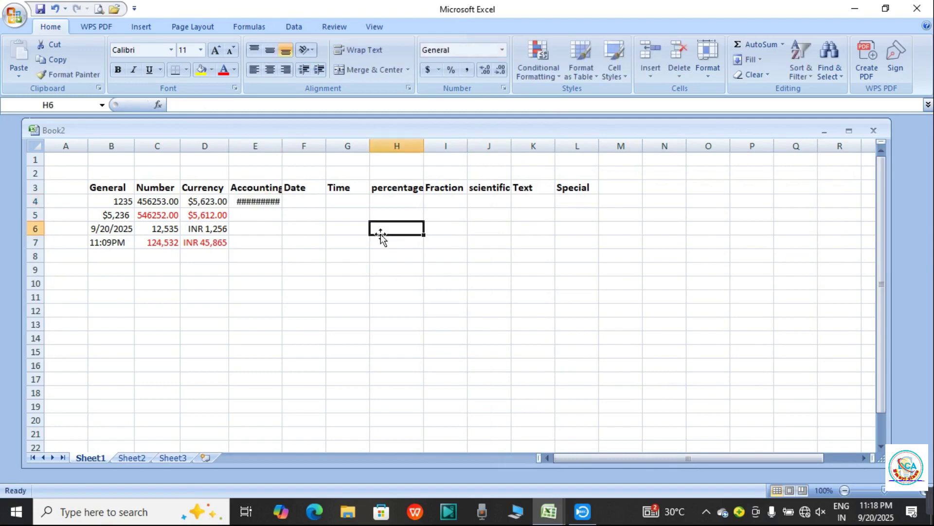
{"action": "left_click", "coordinate": [251, 198]}
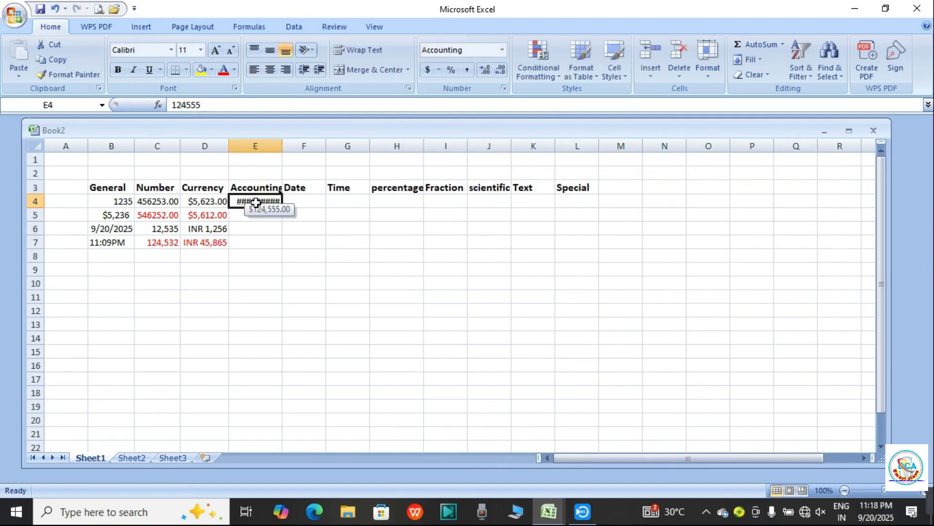
{"action": "left_click_drag", "start_coordinate": [280, 146], "coordinate": [295, 149]}
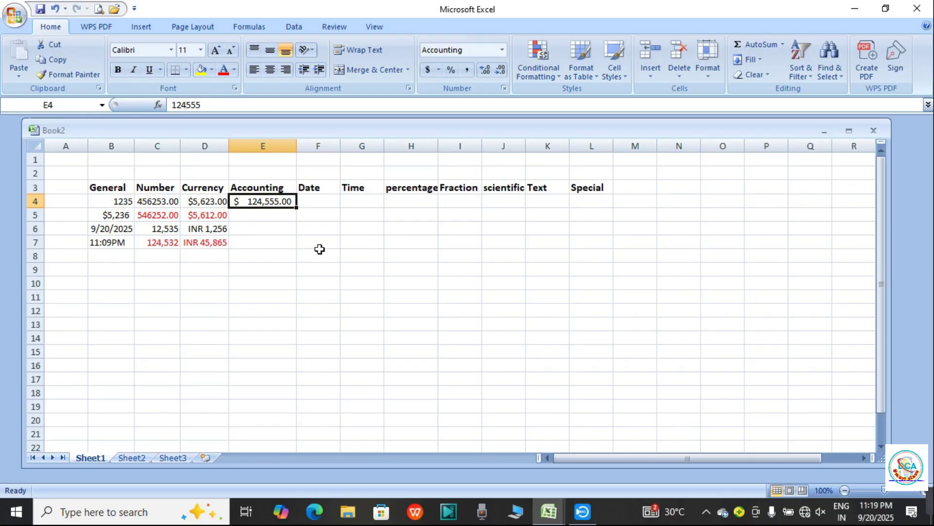
- Format cell E5 under the Accounting heading as Accounting with zero decimal places and the INR symbol
{"action": "left_click", "coordinate": [272, 215]}
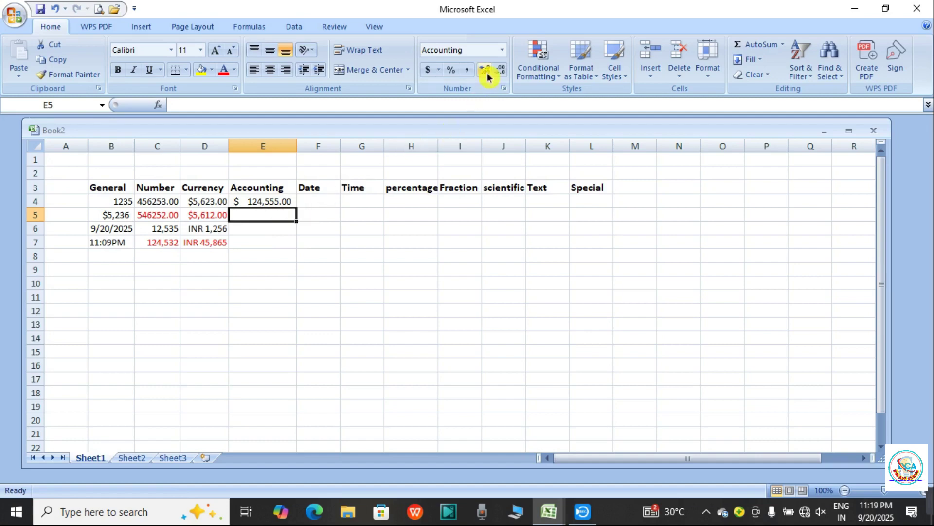
{"action": "left_click", "coordinate": [502, 49]}
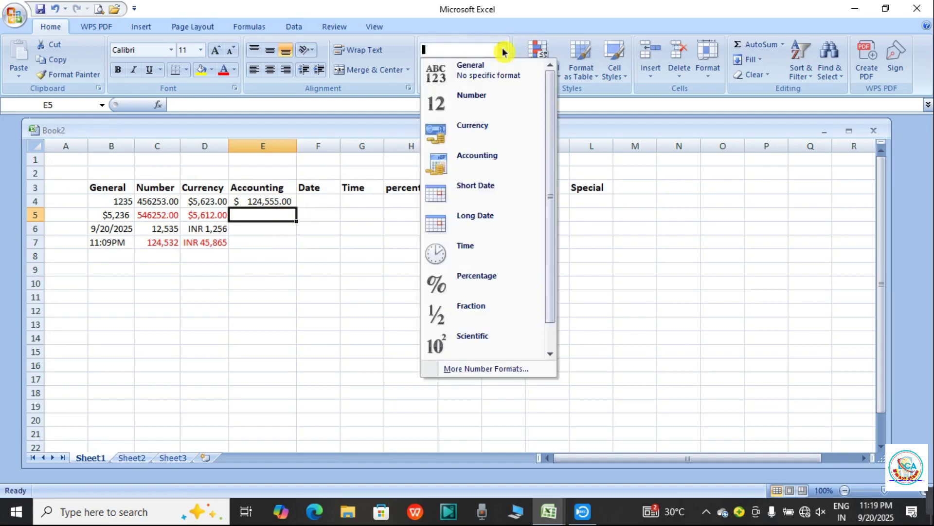
{"action": "left_click", "coordinate": [485, 369]}
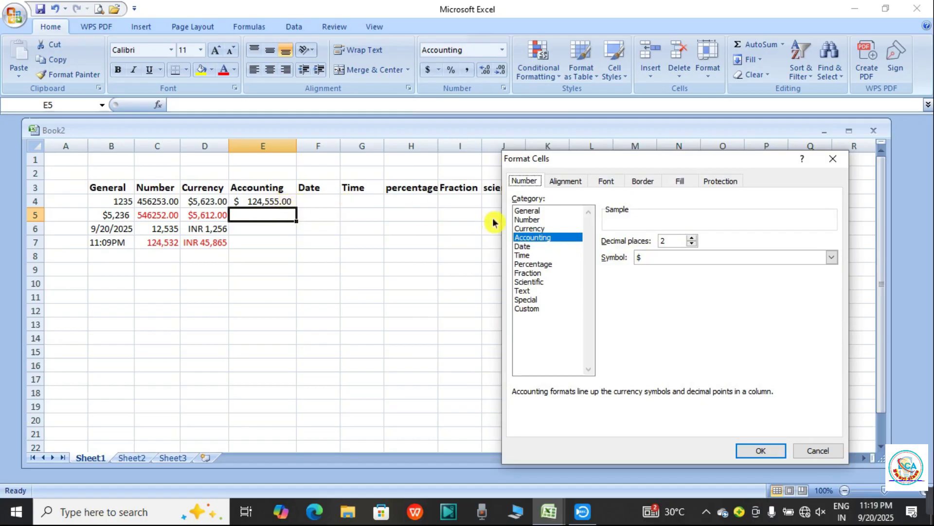
{"action": "left_click", "coordinate": [691, 245]}
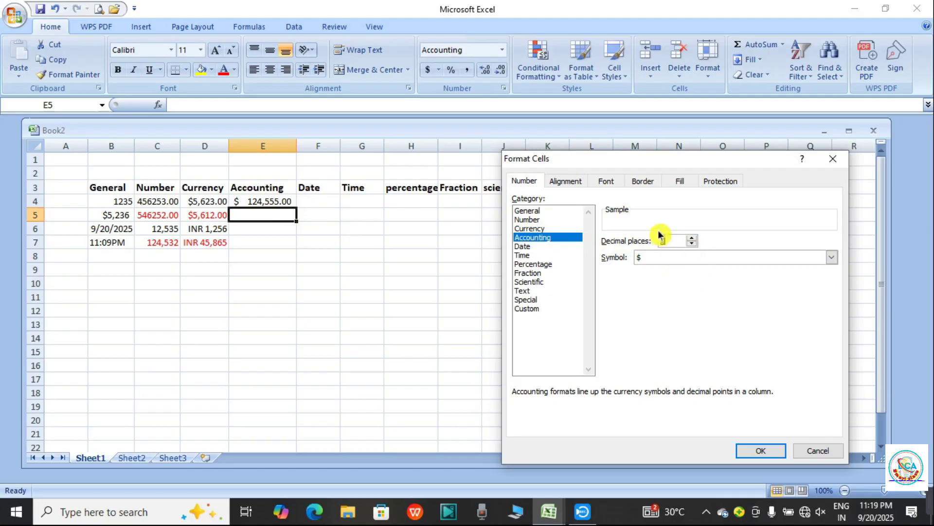
{"action": "left_click", "coordinate": [751, 254]}
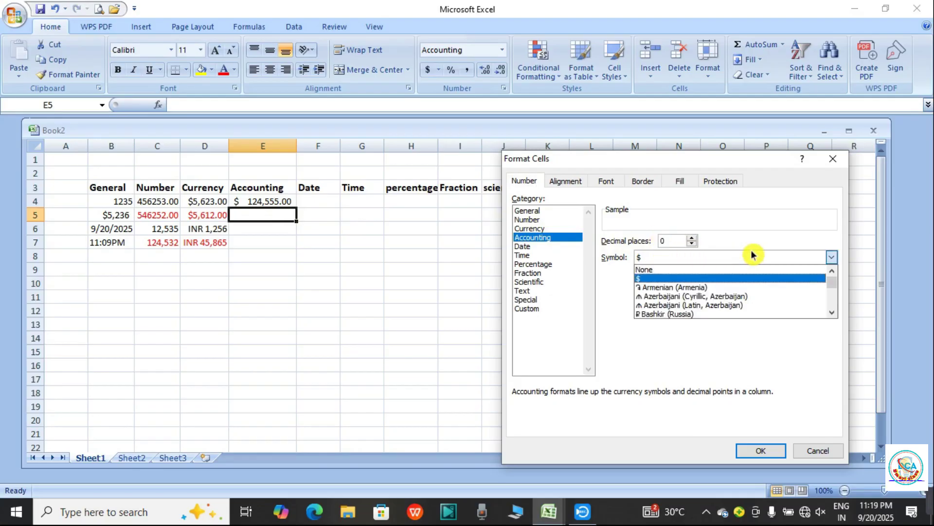
{"action": "key", "text": "i"}
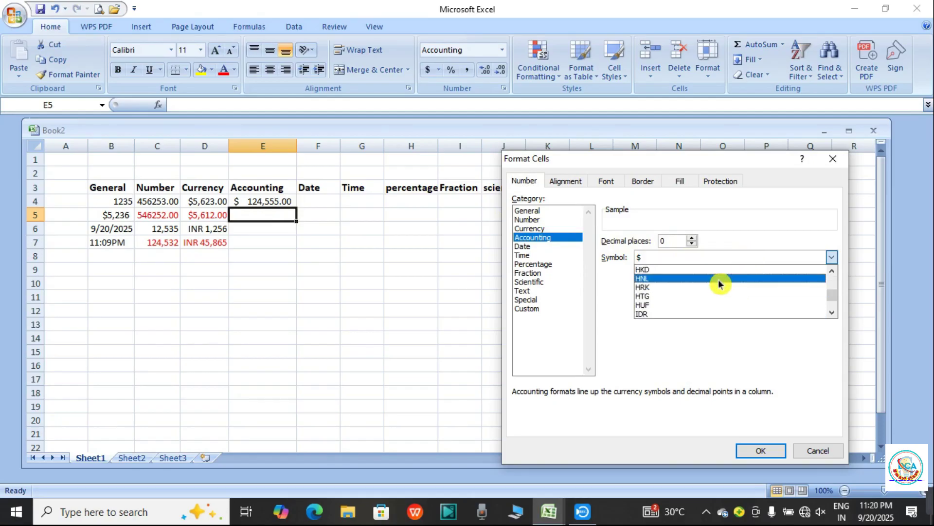
{"action": "scroll", "coordinate": [719, 284], "scroll_direction": "down", "scroll_amount": 1}
{"action": "scroll", "coordinate": [719, 284], "scroll_direction": "down", "scroll_amount": 2}
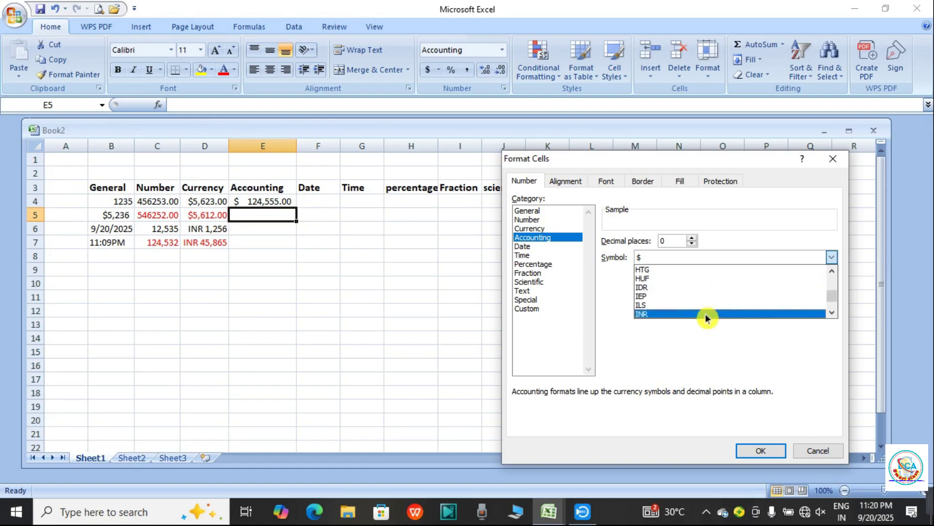
{"action": "left_click", "coordinate": [706, 313]}
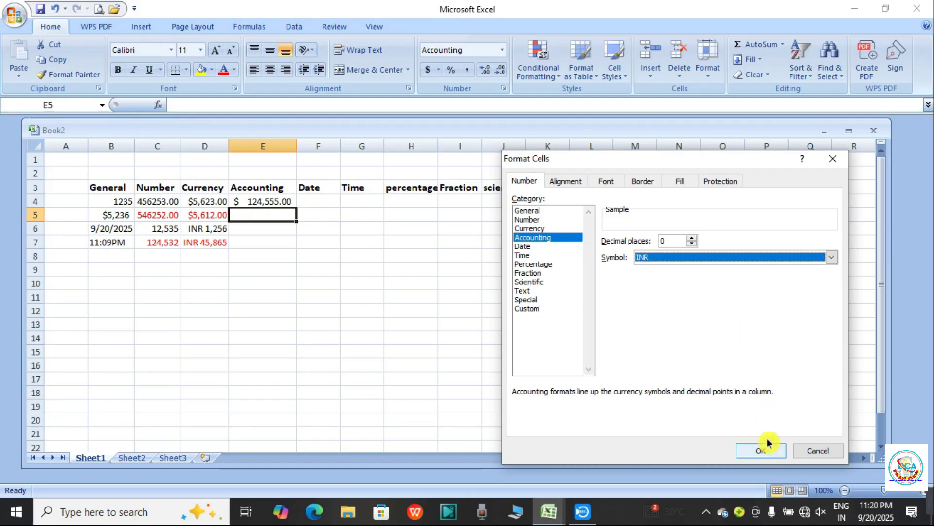
{"action": "left_click", "coordinate": [771, 451]}
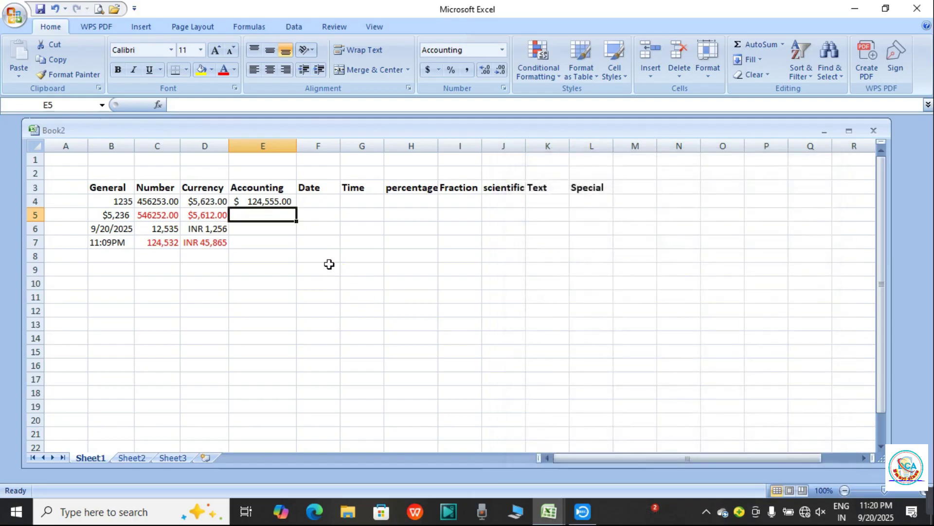
- Enter 45421 in cell E5 of the Accounting column
{"action": "left_click", "coordinate": [366, 257]}
{"action": "left_click", "coordinate": [253, 215]}
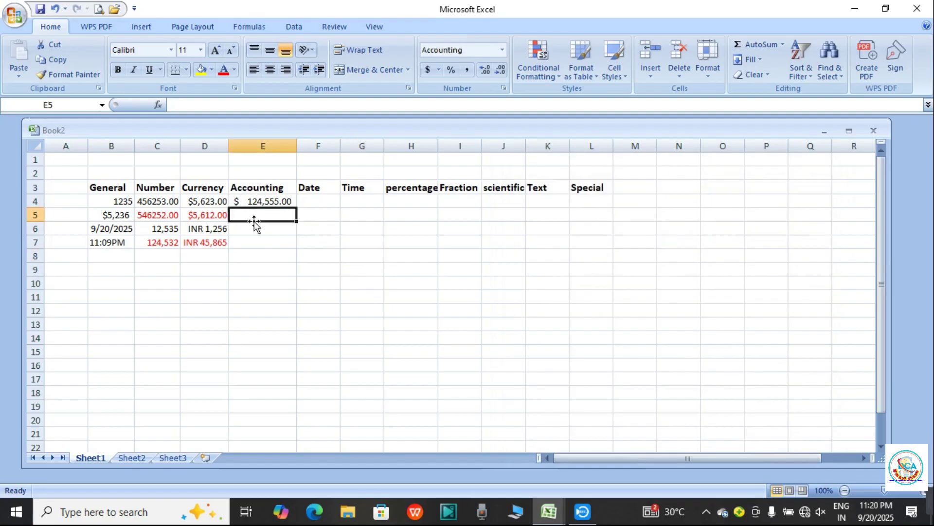
{"action": "type", "text": "45421"}
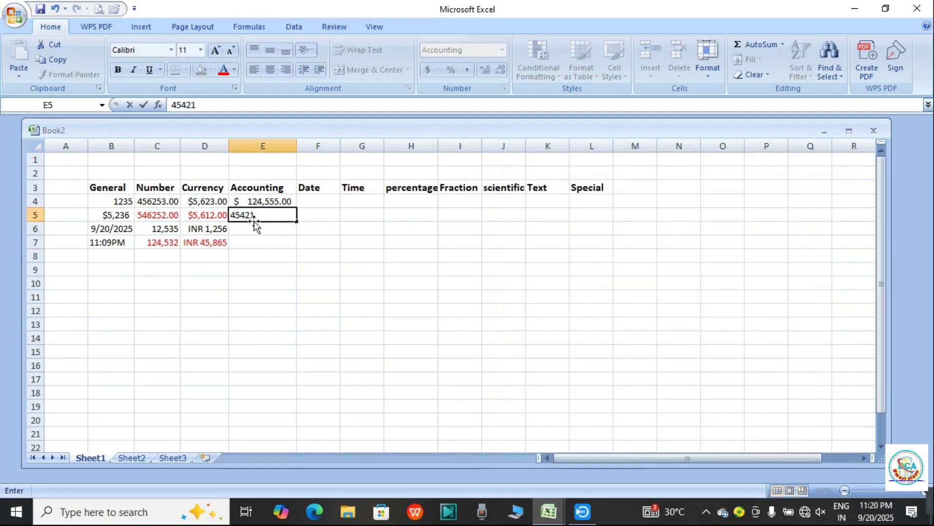
{"action": "left_click", "coordinate": [393, 227]}
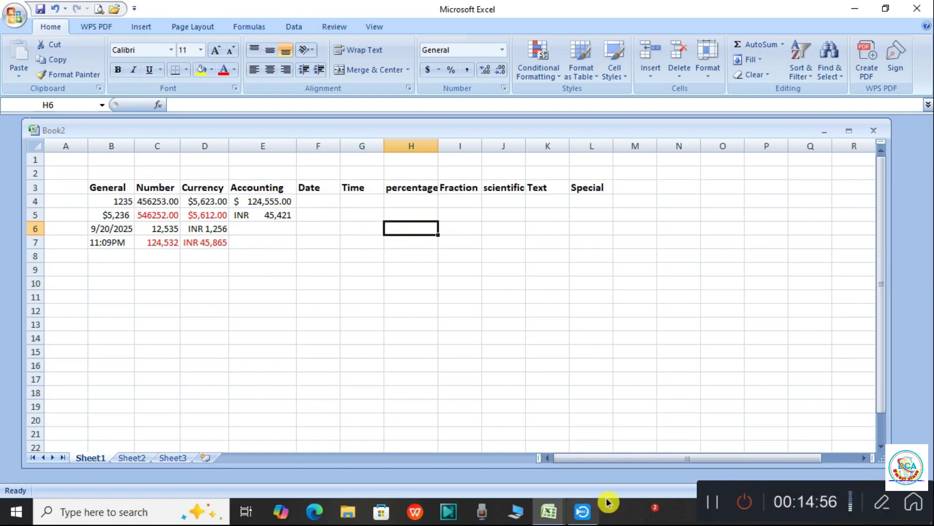
{"action": "left_click", "coordinate": [695, 383]}
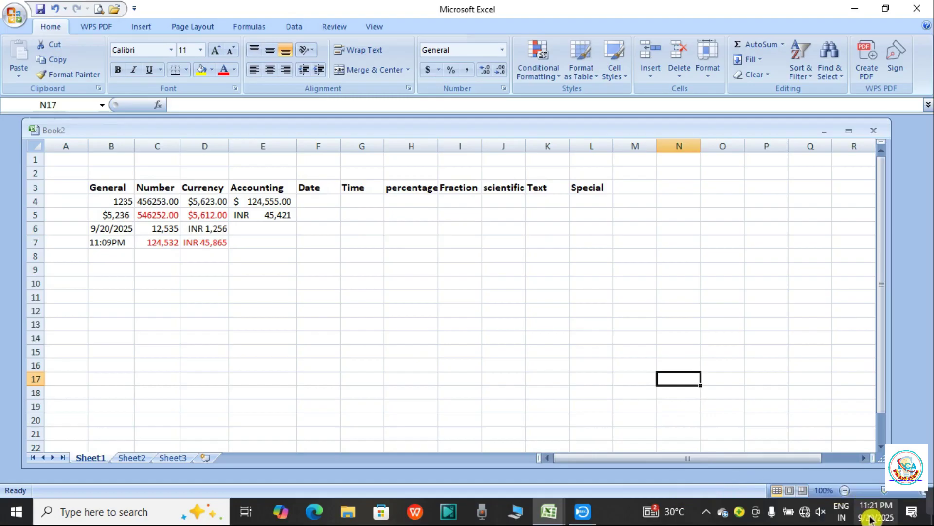
- Format cells F4:F7 under the Date heading as Date with the *Wednesday, March 14, 2001 type
{"action": "mouse_move", "coordinate": [866, 517]}
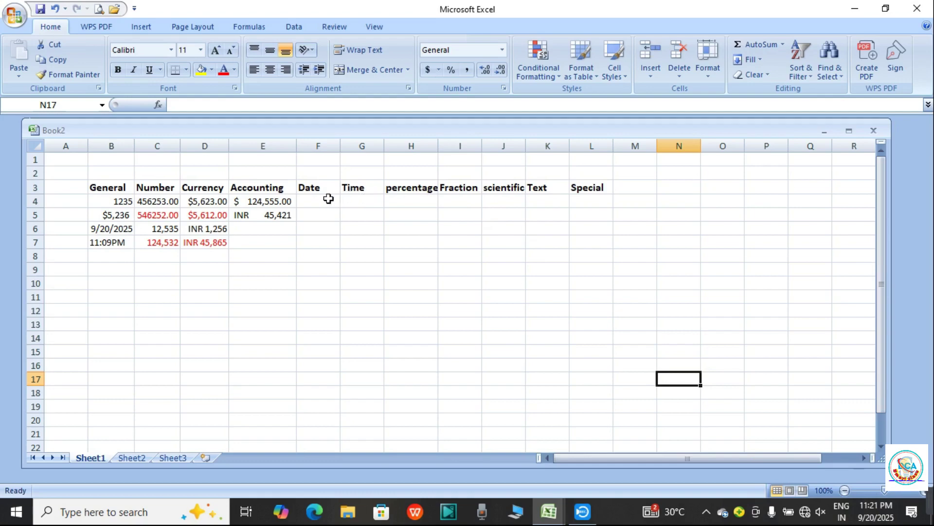
{"action": "left_click_drag", "start_coordinate": [328, 199], "coordinate": [329, 249]}
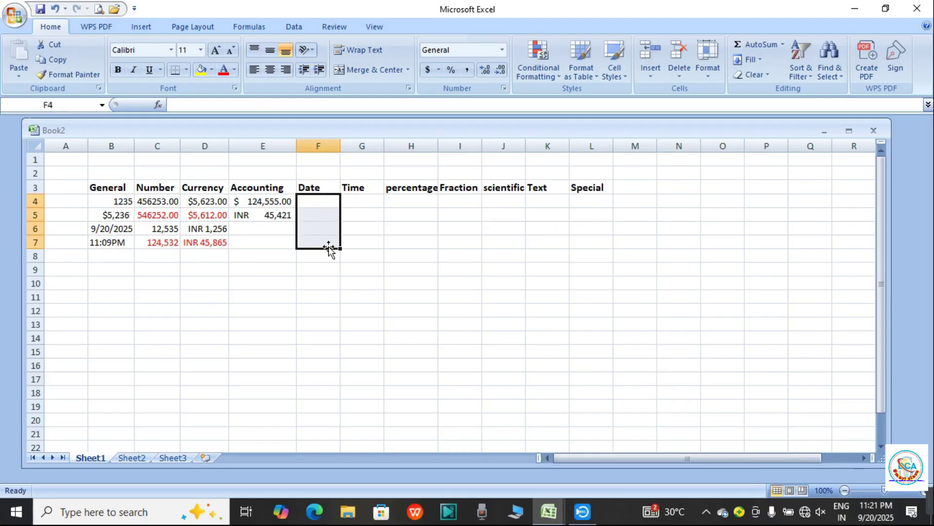
{"action": "left_click", "coordinate": [503, 51]}
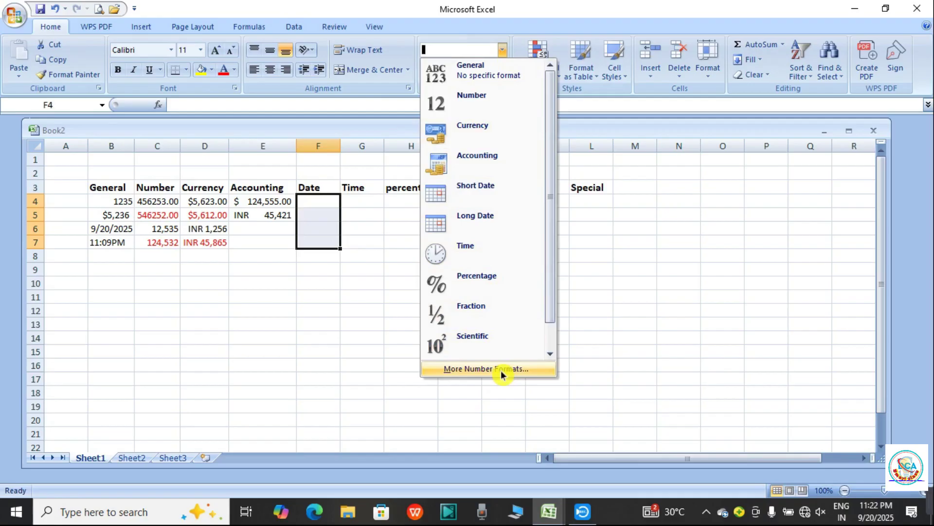
{"action": "left_click", "coordinate": [500, 370]}
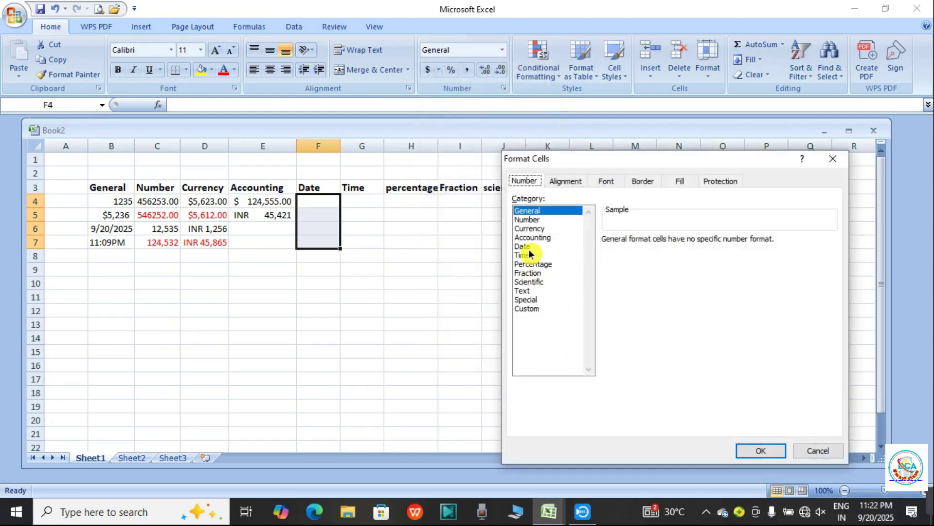
{"action": "left_click", "coordinate": [529, 246]}
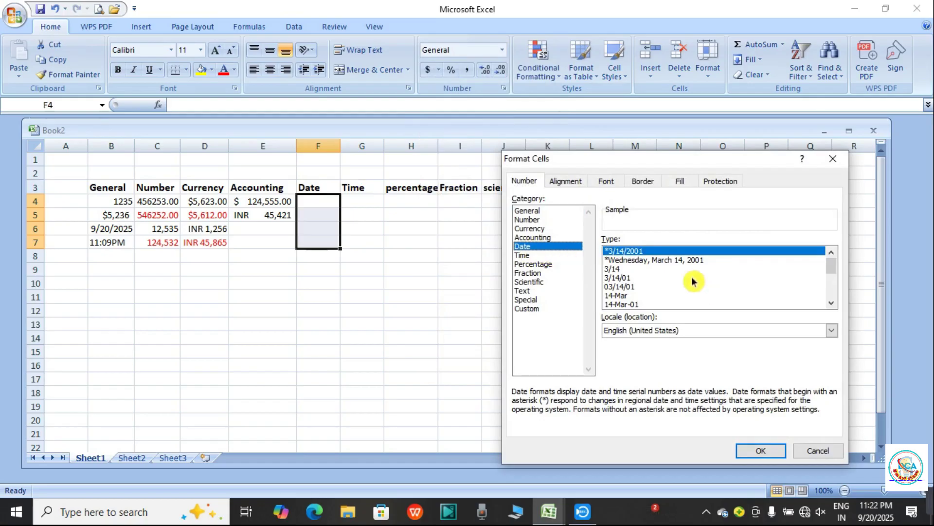
{"action": "left_click", "coordinate": [630, 260]}
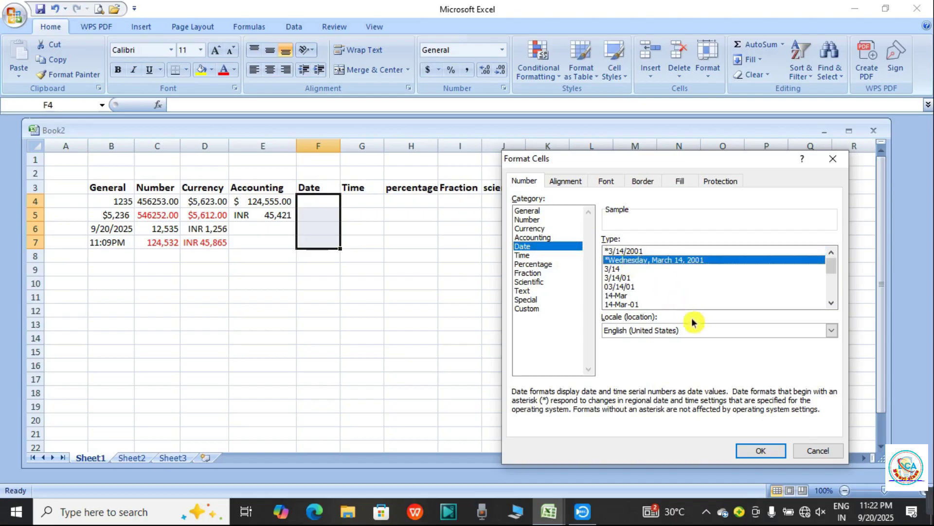
{"action": "left_click", "coordinate": [758, 452]}
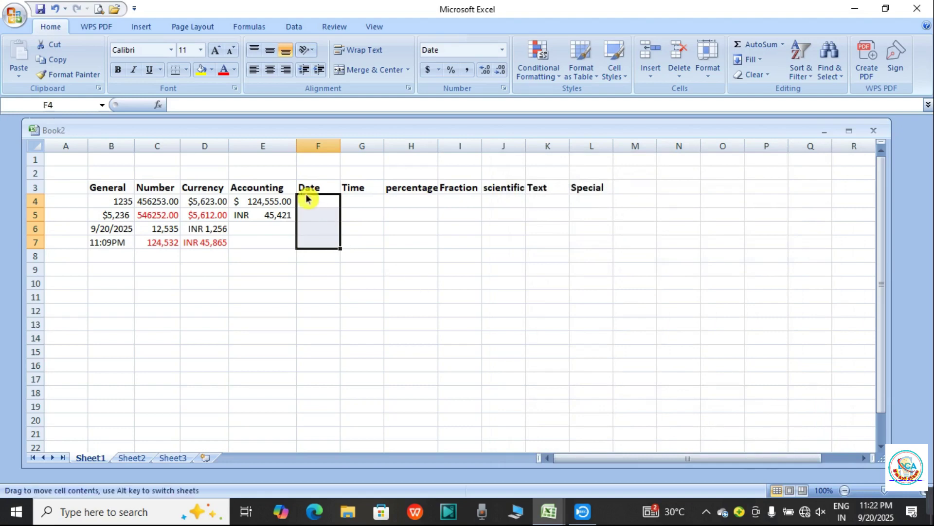
{"action": "left_click_drag", "start_coordinate": [457, 232], "coordinate": [411, 214]}
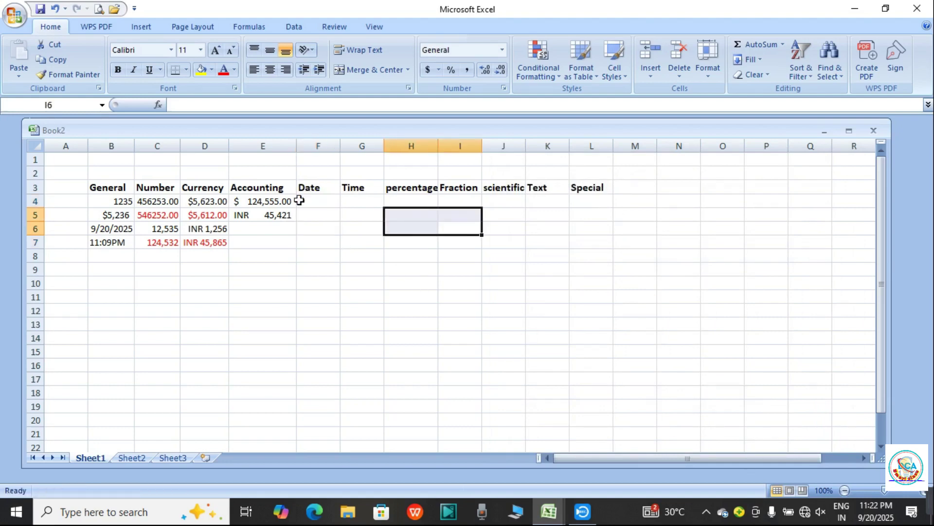
- Enter the dates 09/20/2025 in cell F4 and 08/25/2025 in cell F5 of the Date column
{"action": "left_click", "coordinate": [314, 198]}
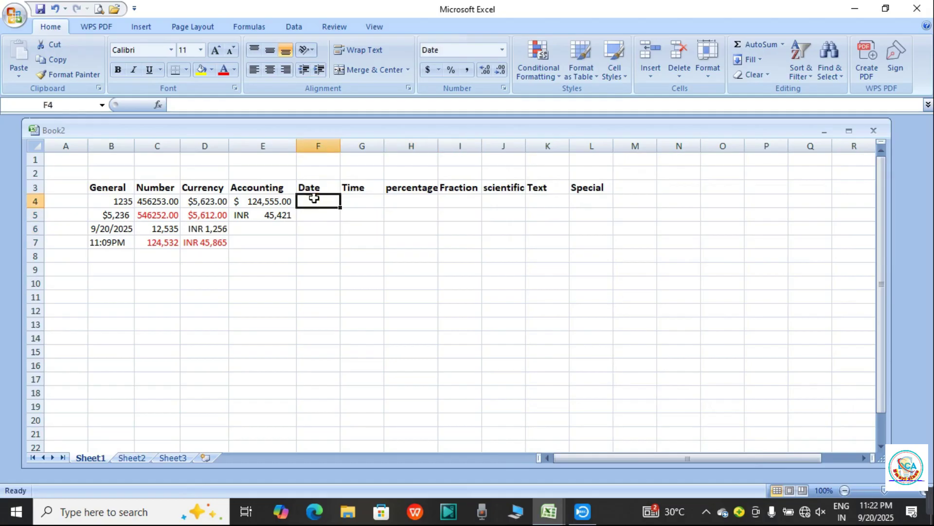
{"action": "type", "text": "09"}
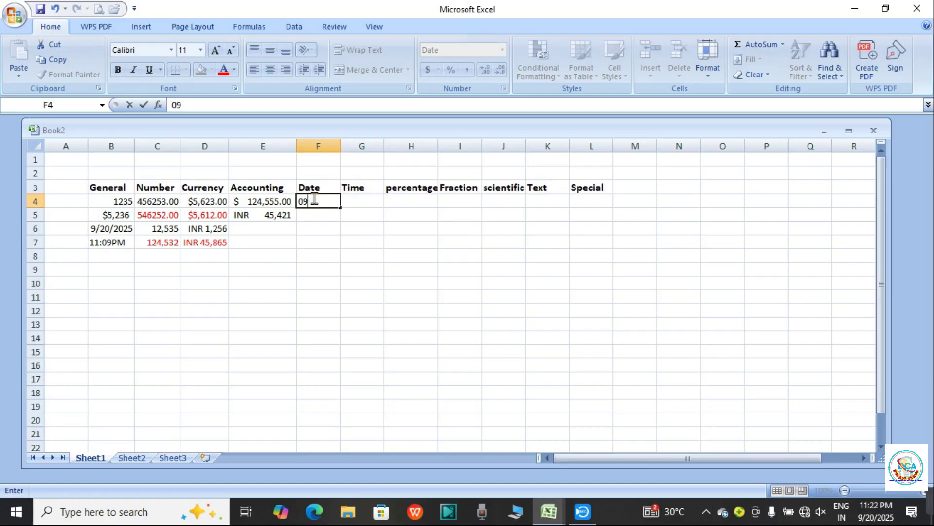
{"action": "type", "text": "/20/2025"}
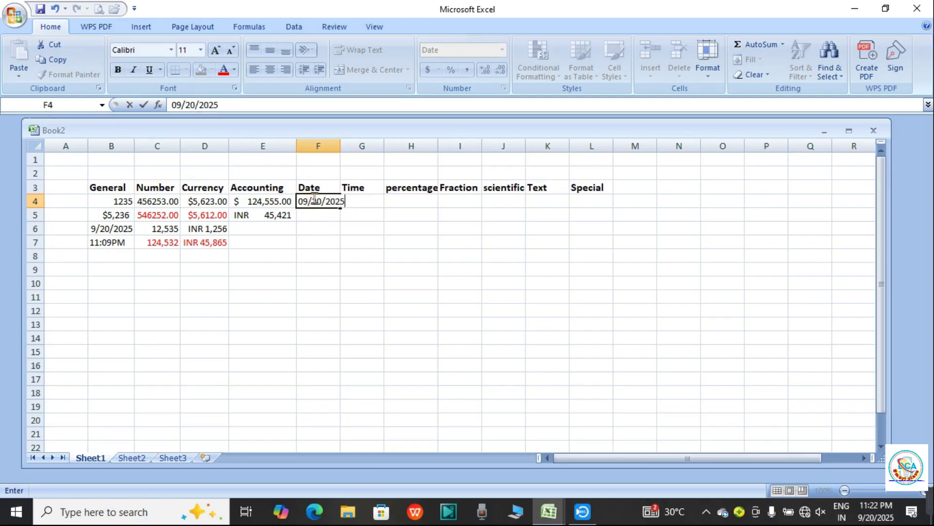
{"action": "left_click_drag", "start_coordinate": [487, 265], "coordinate": [485, 266]}
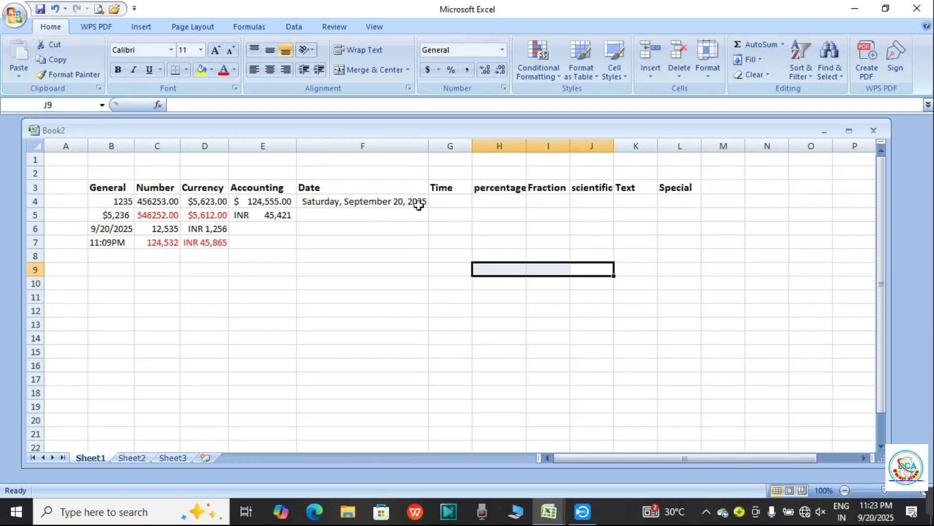
{"action": "left_click", "coordinate": [391, 214]}
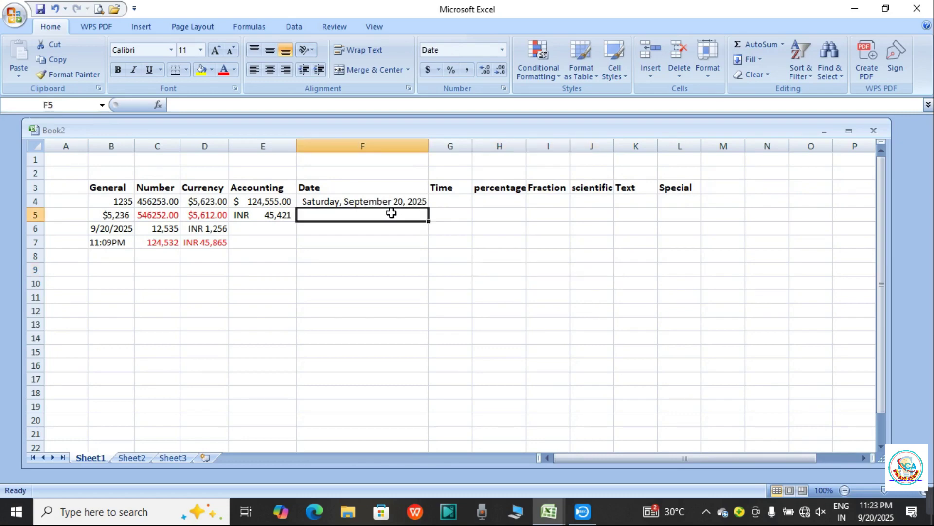
{"action": "type", "text": "08/25"}
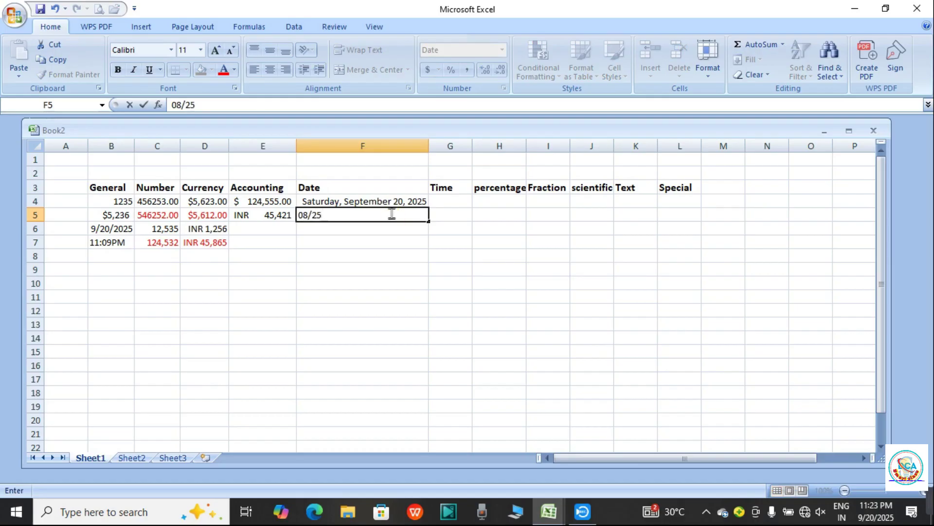
{"action": "type", "text": "/2025"}
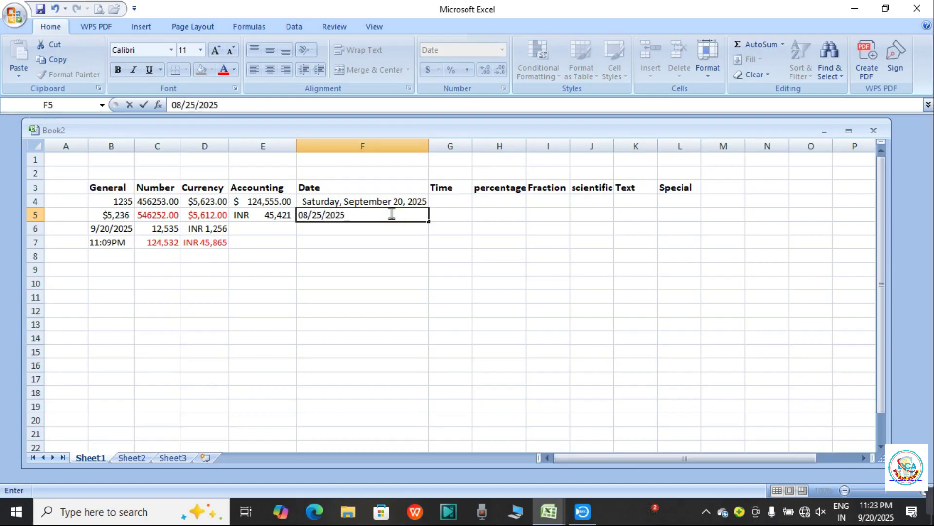
{"action": "left_click", "coordinate": [552, 297]}
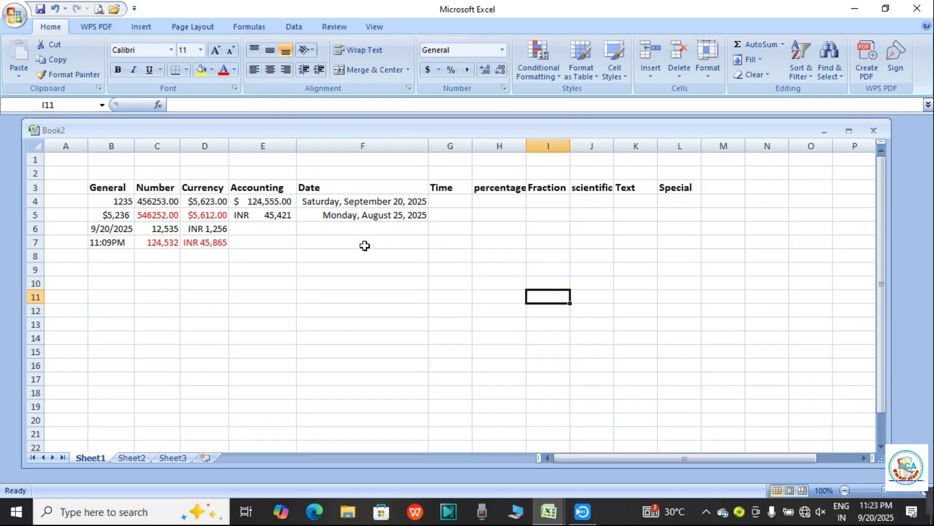
- Format cells F6:F7 in the Date column with the 14-Mar date type
{"action": "left_click_drag", "start_coordinate": [367, 224], "coordinate": [369, 236]}
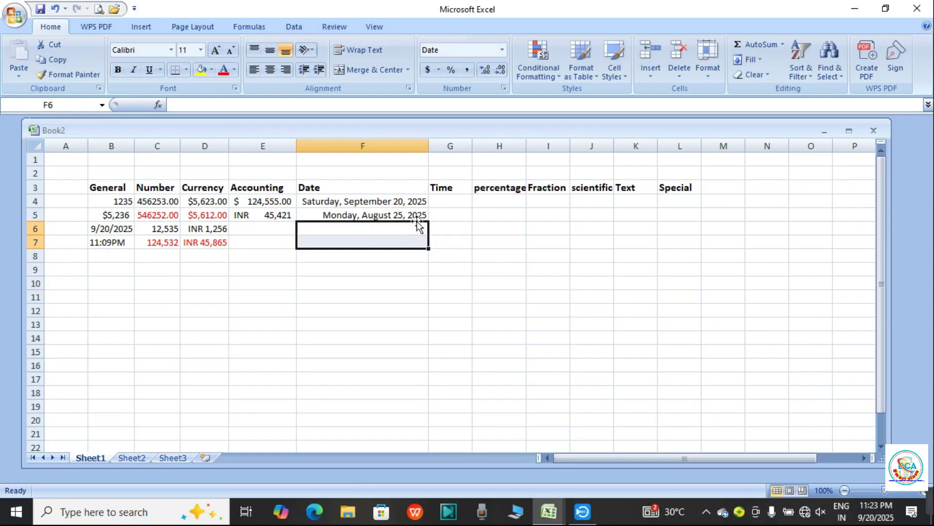
{"action": "left_click", "coordinate": [503, 49]}
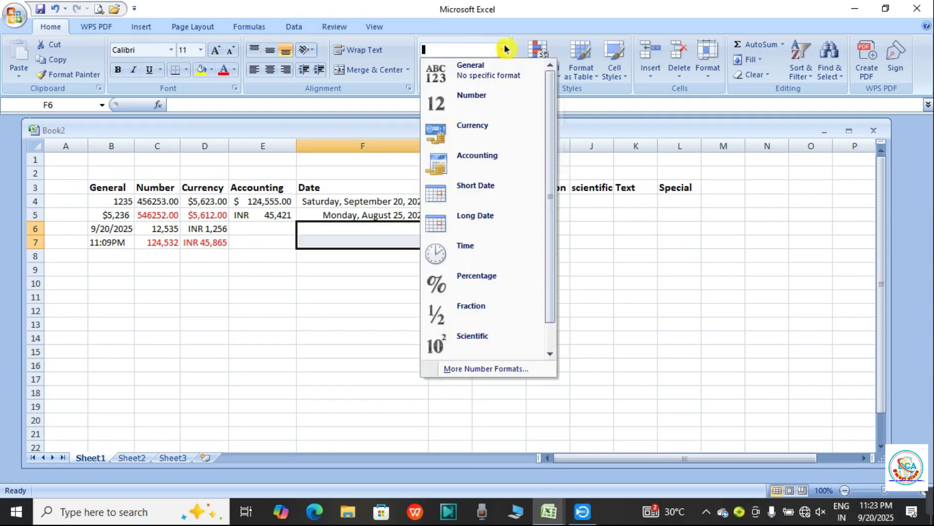
{"action": "left_click", "coordinate": [512, 376]}
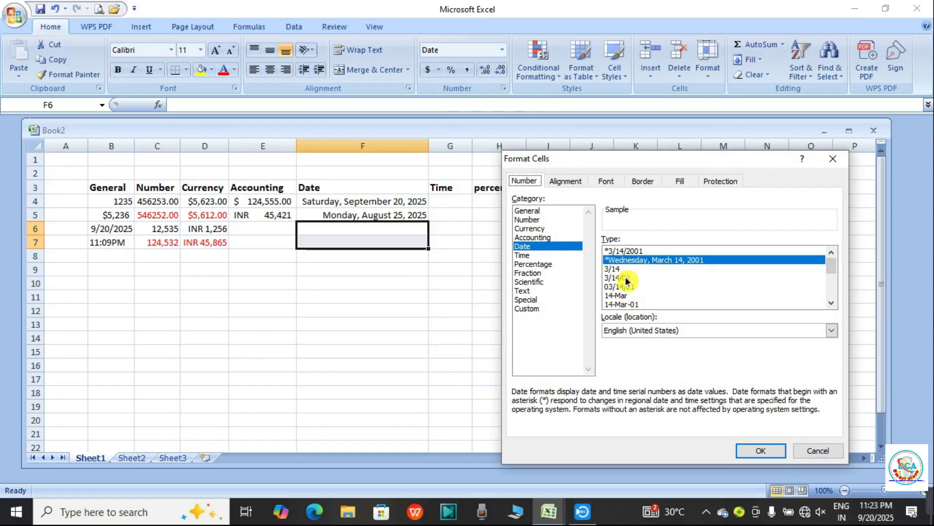
{"action": "left_click", "coordinate": [623, 296]}
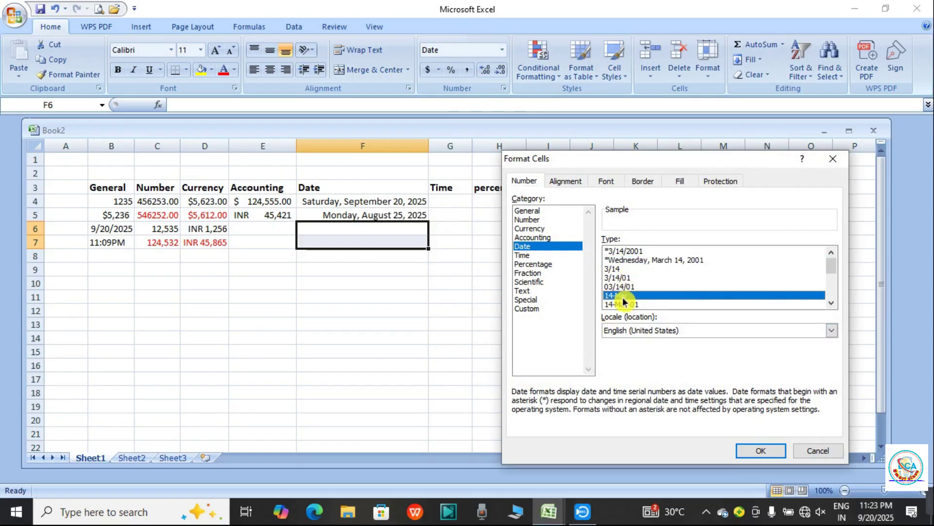
{"action": "left_click", "coordinate": [745, 452]}
- Enter the date 09/20/2025 in cell F6 of the Date column
{"action": "left_click", "coordinate": [378, 228]}
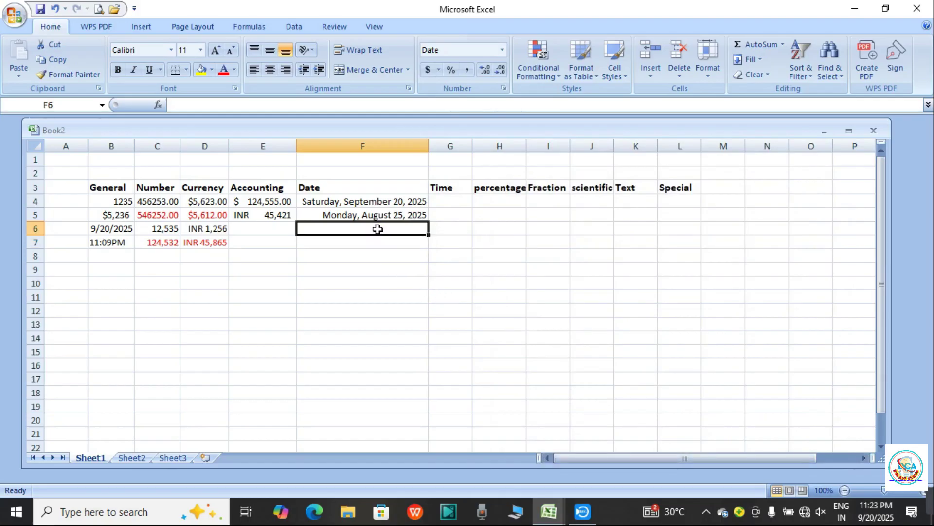
{"action": "type", "text": "09/20/2025"}
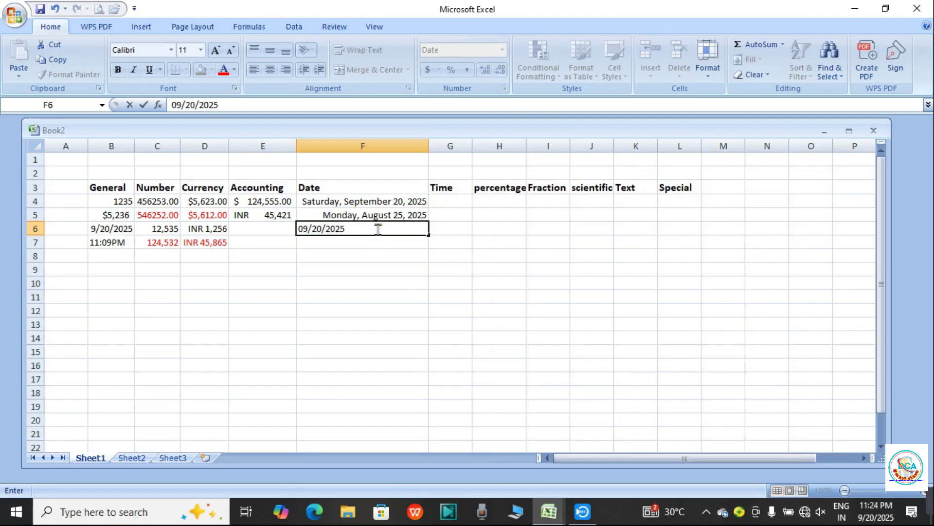
{"action": "left_click", "coordinate": [494, 240]}
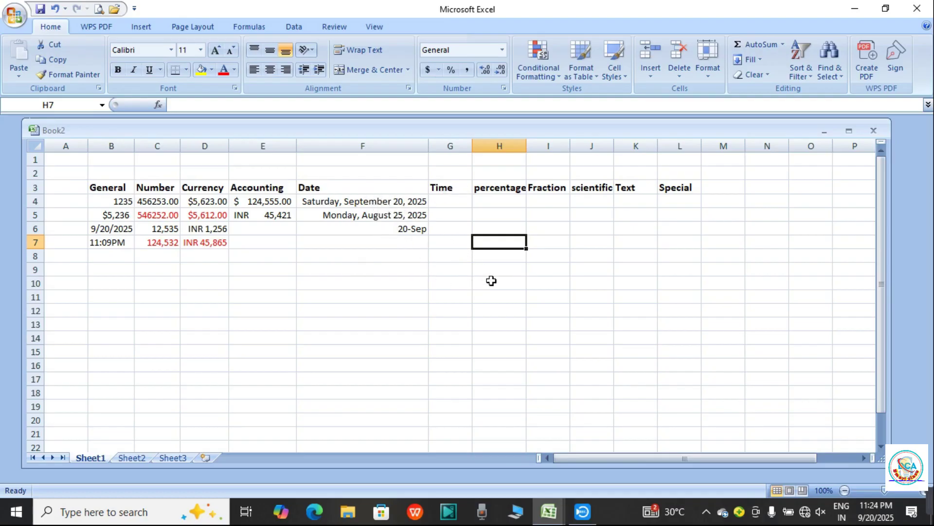
{"action": "left_click_drag", "start_coordinate": [388, 244], "coordinate": [384, 379]}
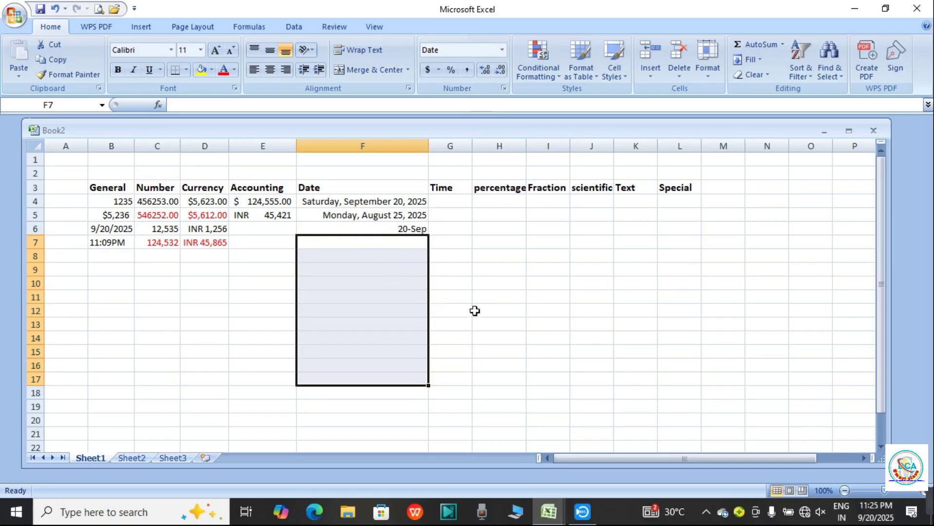
{"action": "left_click_drag", "start_coordinate": [523, 323], "coordinate": [529, 321]}
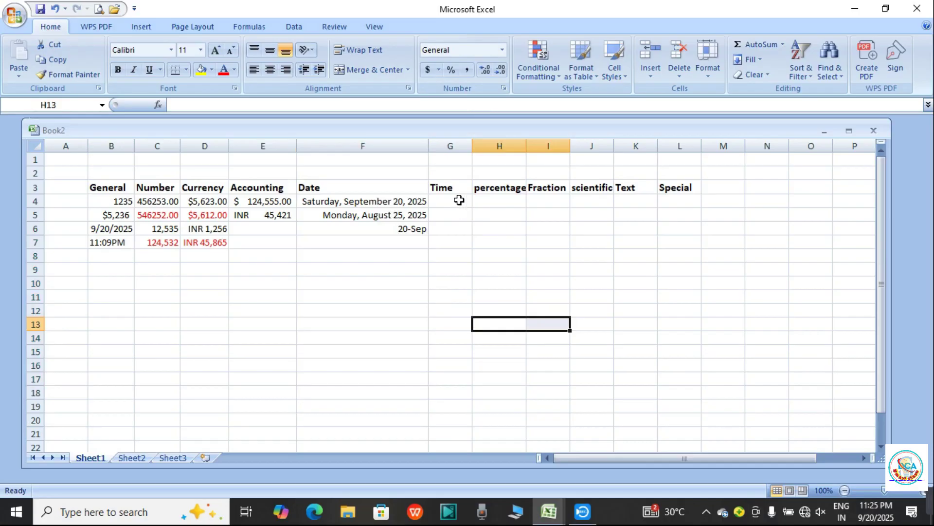
{"action": "left_click_drag", "start_coordinate": [459, 200], "coordinate": [458, 263]}
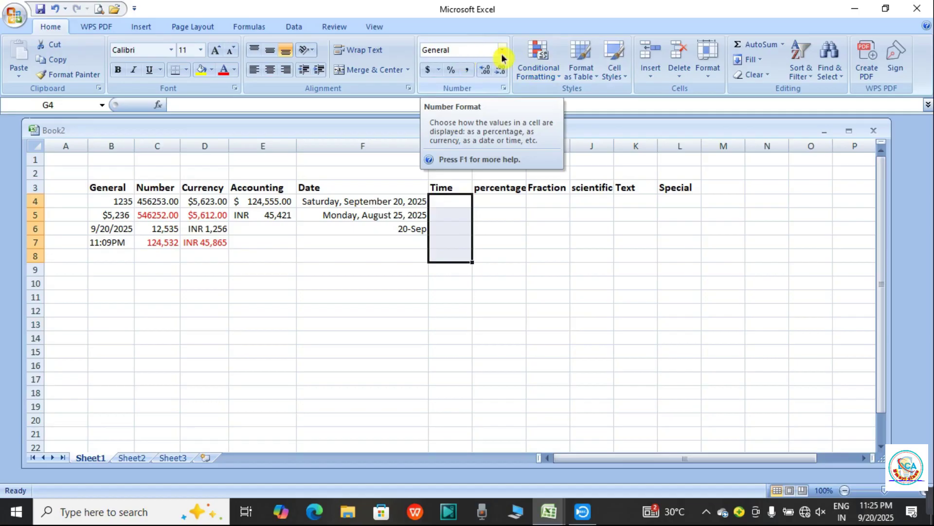
{"action": "left_click", "coordinate": [535, 246]}
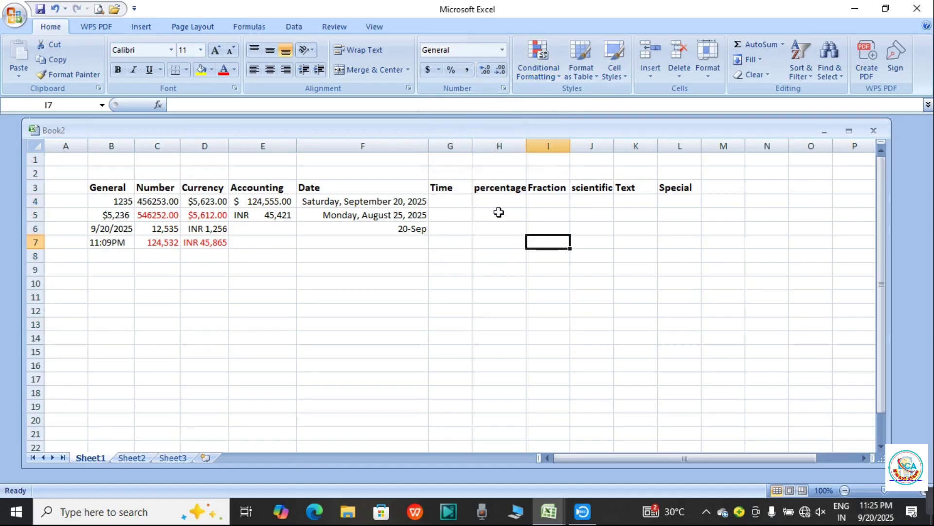
- Format cells G4:G5 under the Time heading as Time with the *1:30:55 PM type
{"action": "left_click_drag", "start_coordinate": [454, 204], "coordinate": [453, 212]}
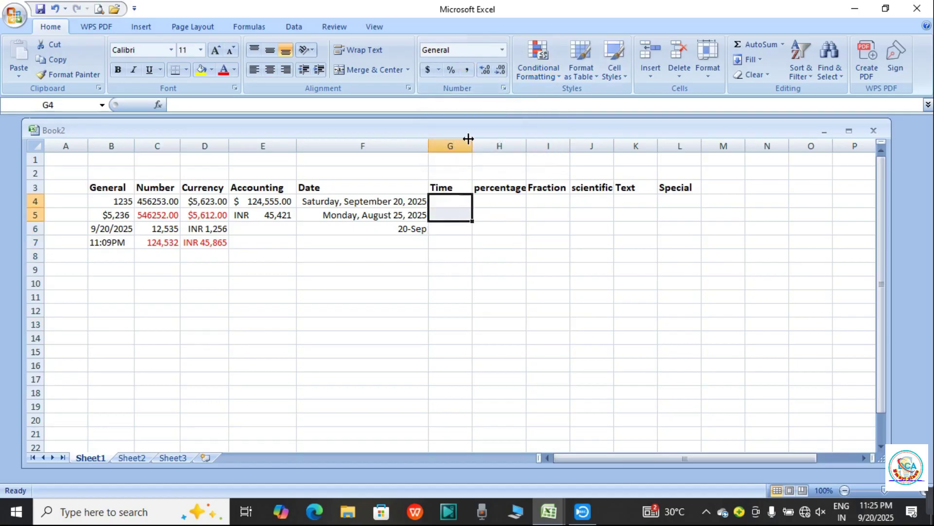
{"action": "left_click", "coordinate": [502, 49]}
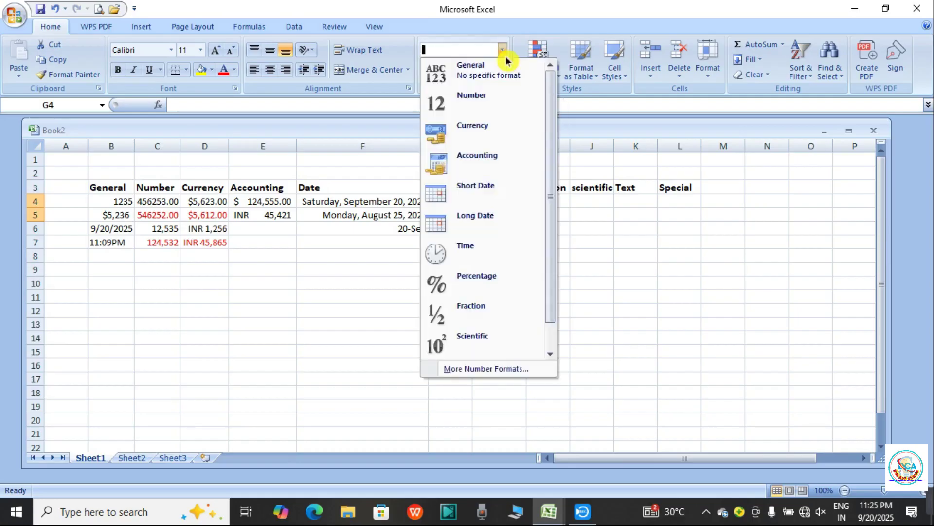
{"action": "left_click", "coordinate": [500, 366]}
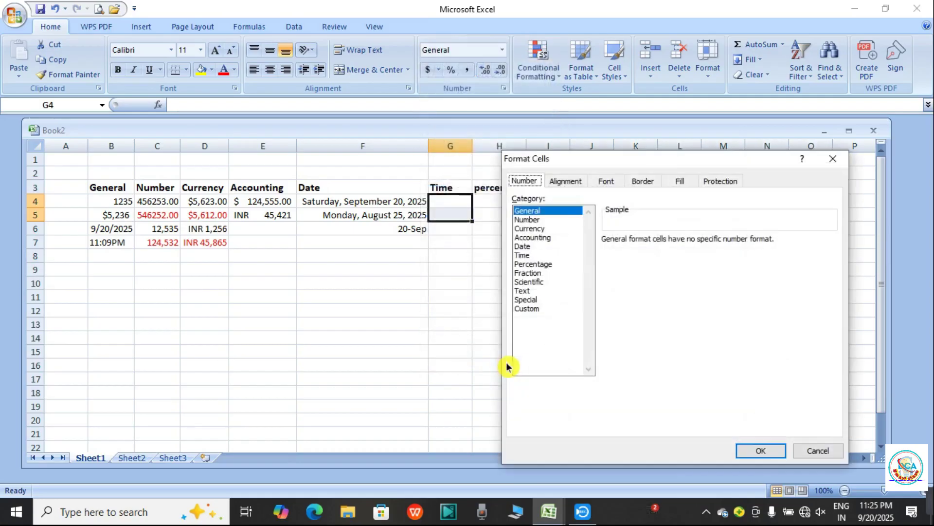
{"action": "left_click", "coordinate": [522, 255]}
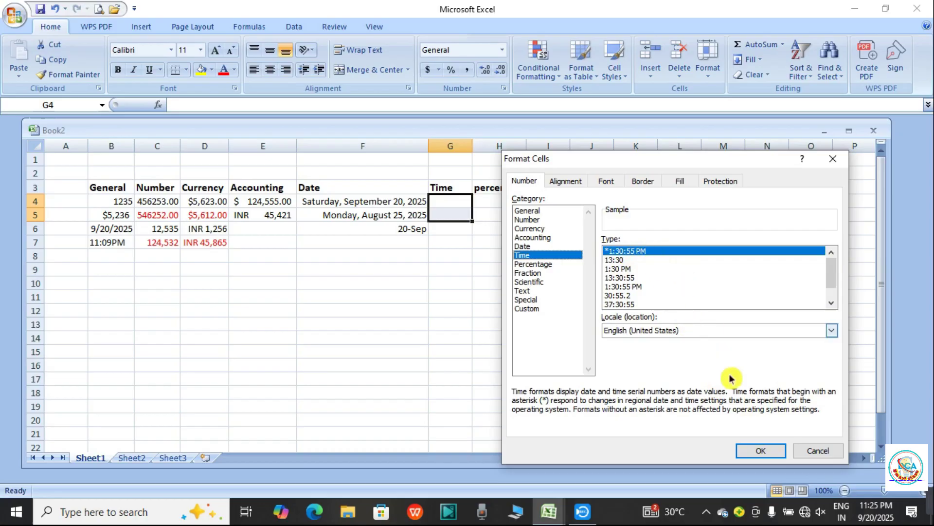
{"action": "left_click", "coordinate": [761, 451]}
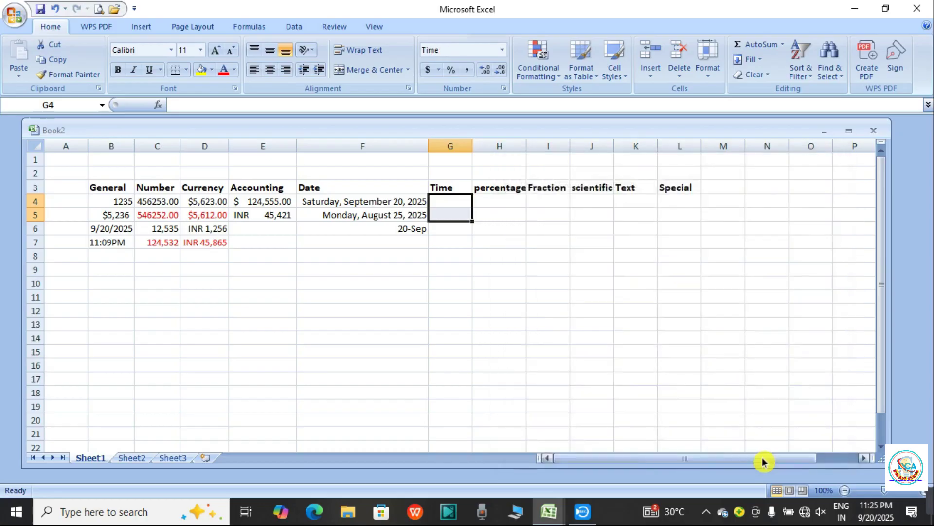
- Try entering the time as 11.25.52, with dots as separators, in cell G4 of the Time column
{"action": "left_click", "coordinate": [440, 206]}
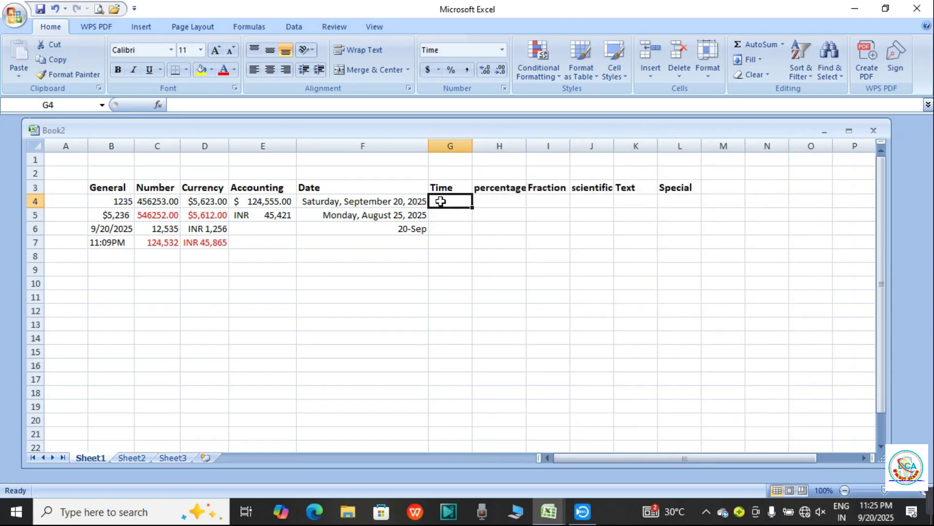
{"action": "type", "text": "11"}
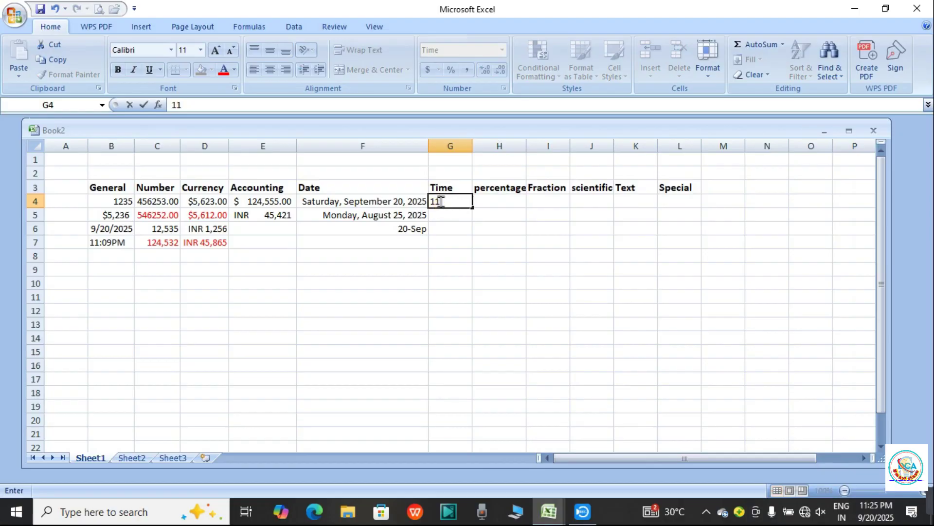
{"action": "type", "text": ".25.52"}
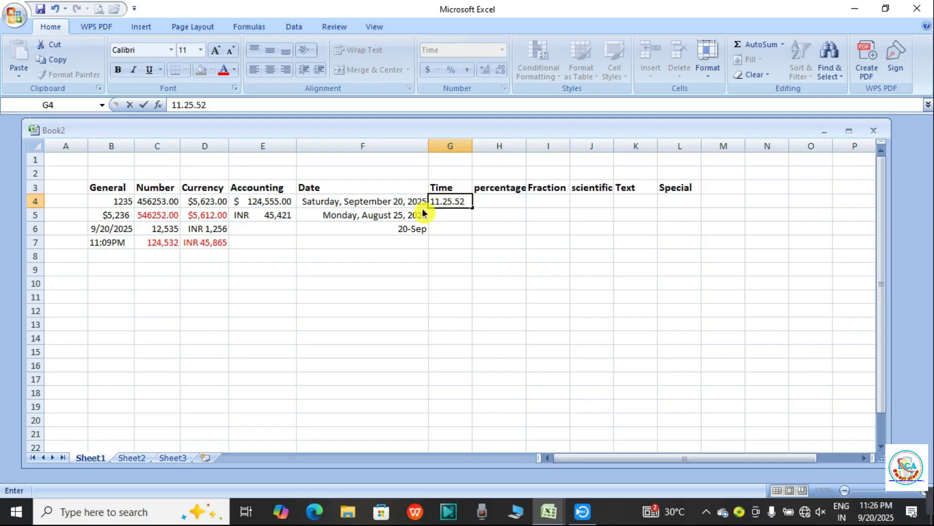
{"action": "left_click", "coordinate": [544, 245]}
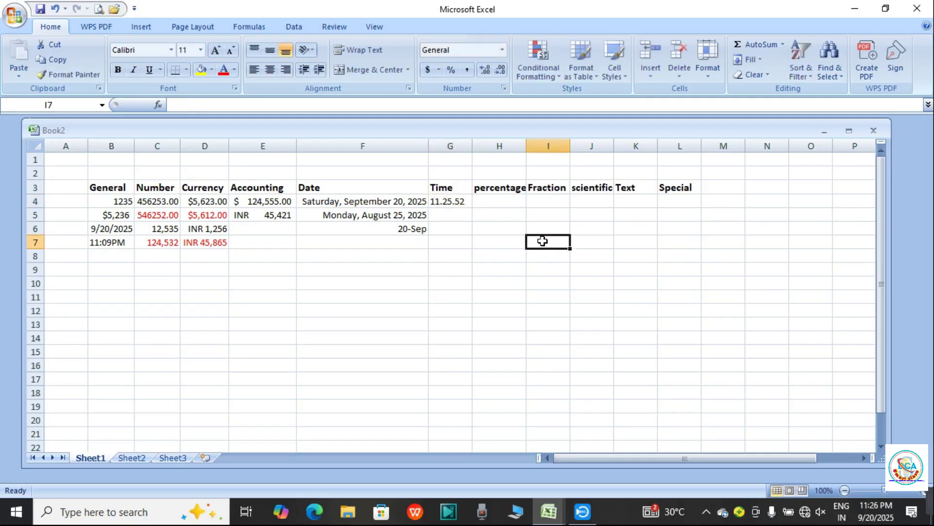
- Replace the entry in cell G4 with the time 11:25:25 and enter 13:12:30 in cell G5 of the Time column
{"action": "left_click", "coordinate": [448, 205]}
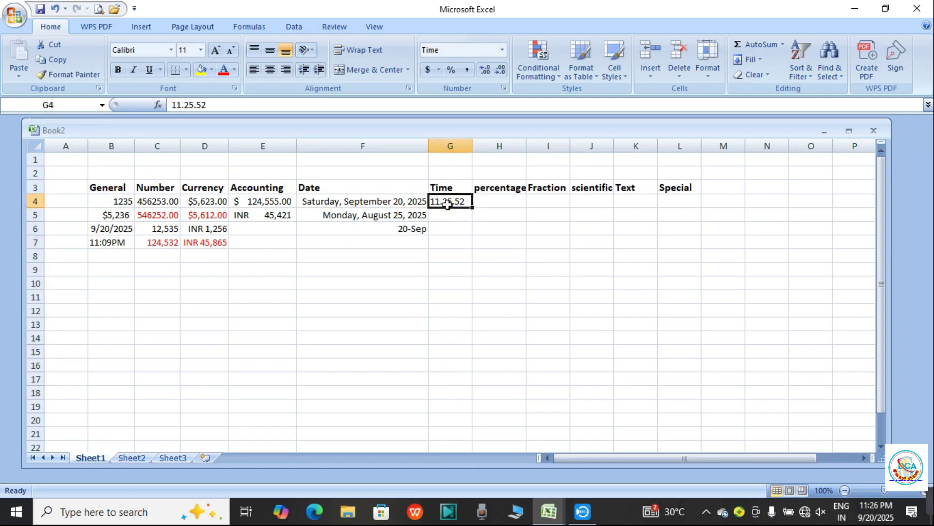
{"action": "key", "text": "BackSpace"}
{"action": "type", "text": "11"}
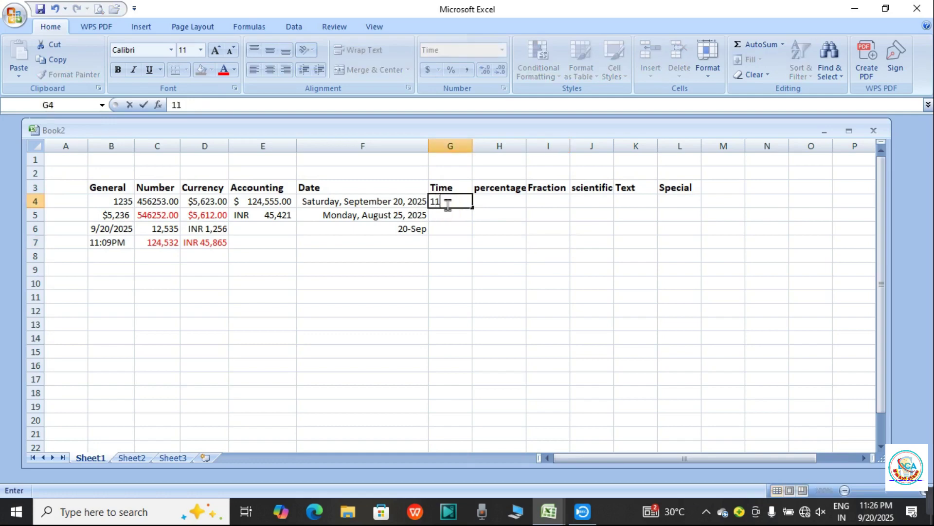
{"action": "type", "text": ":25:25"}
{"action": "left_click", "coordinate": [589, 268]}
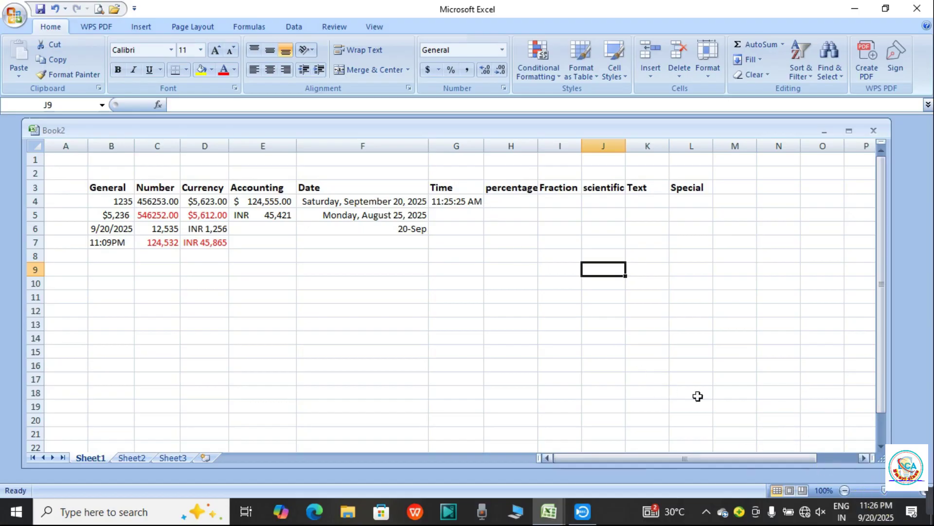
{"action": "left_click", "coordinate": [449, 218]}
{"action": "type", "text": "13"}
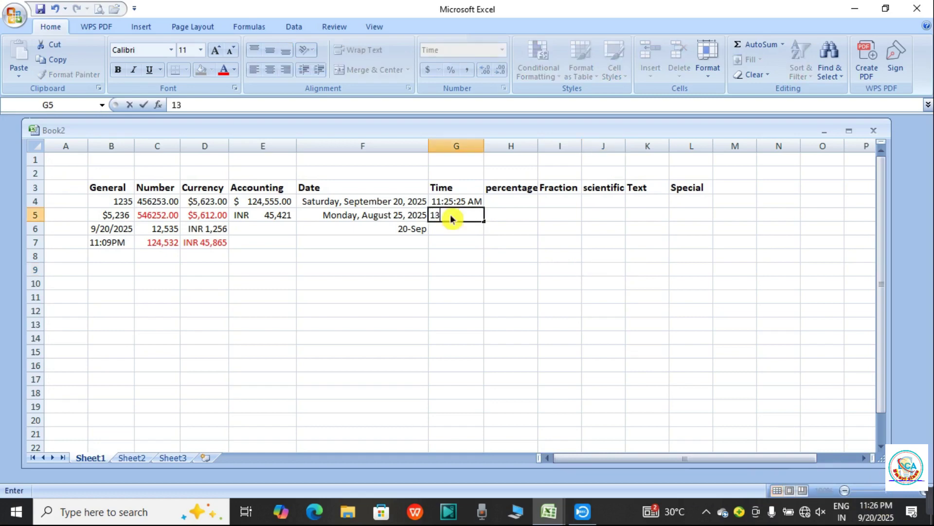
{"action": "type", "text": ":12"}
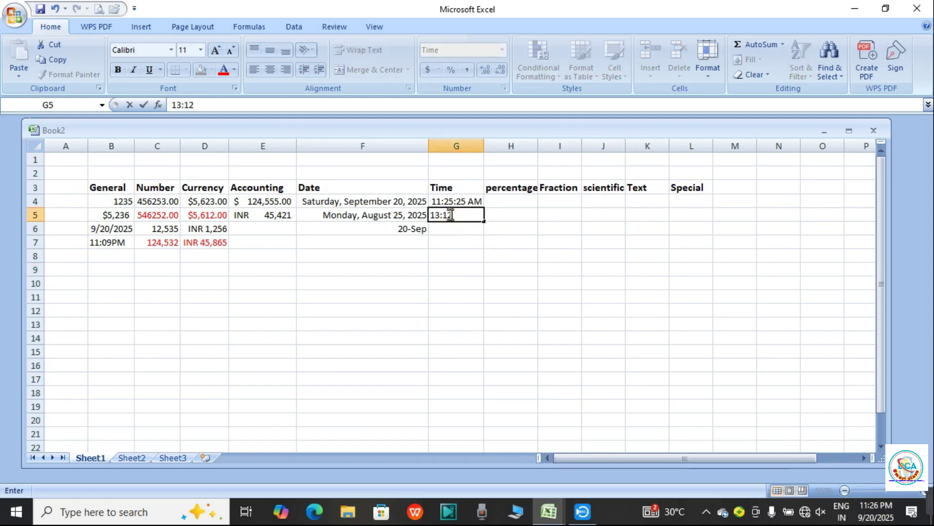
{"action": "type", "text": ":30"}
{"action": "left_click", "coordinate": [542, 265]}
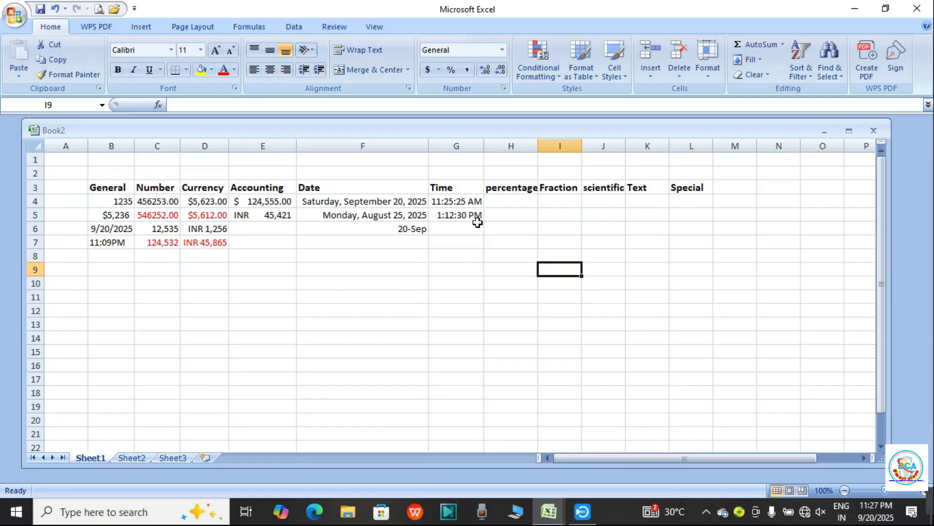
- Format cells G6:G7 in the Time column as Time with the 1:30 PM type
{"action": "left_click", "coordinate": [443, 227]}
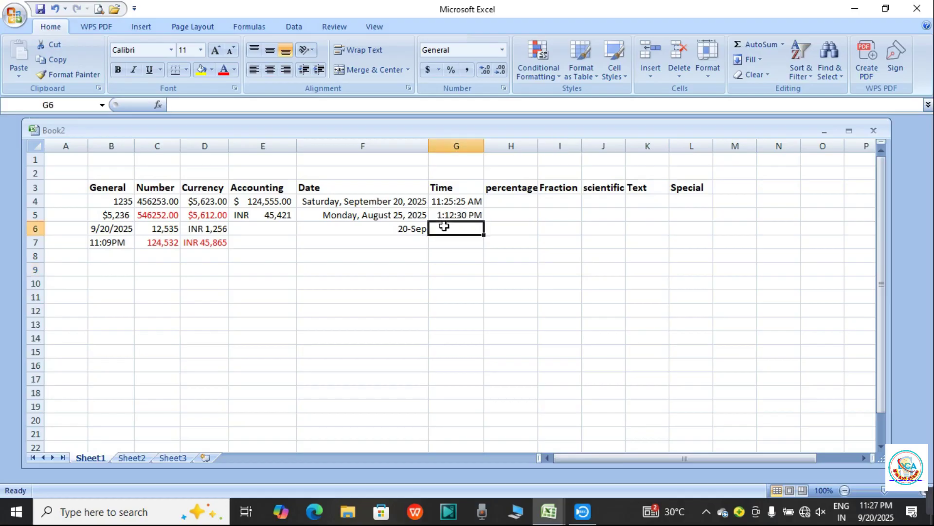
{"action": "left_click_drag", "start_coordinate": [442, 230], "coordinate": [442, 244]}
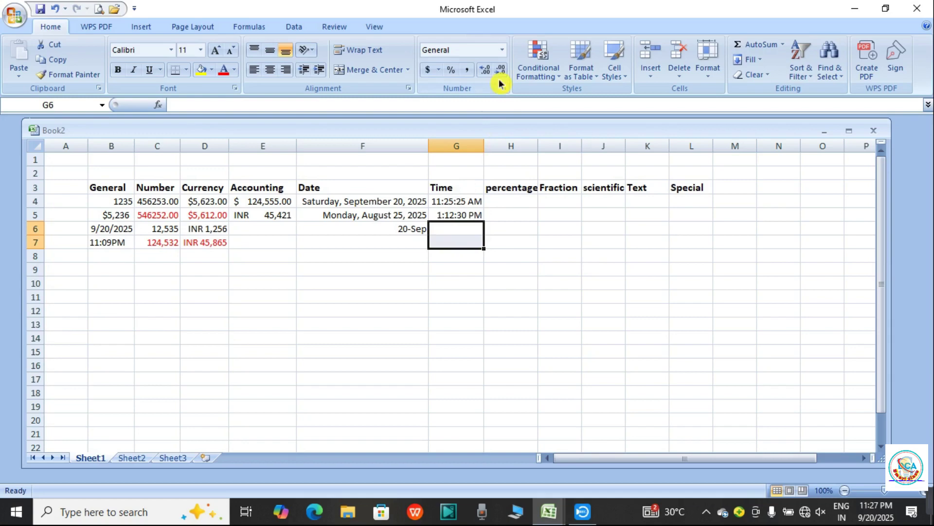
{"action": "left_click", "coordinate": [501, 49]}
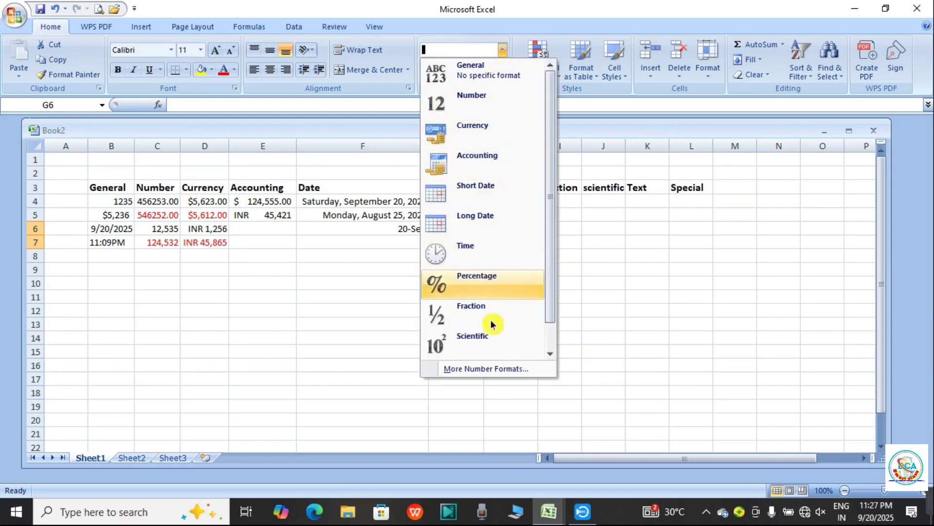
{"action": "left_click", "coordinate": [492, 369]}
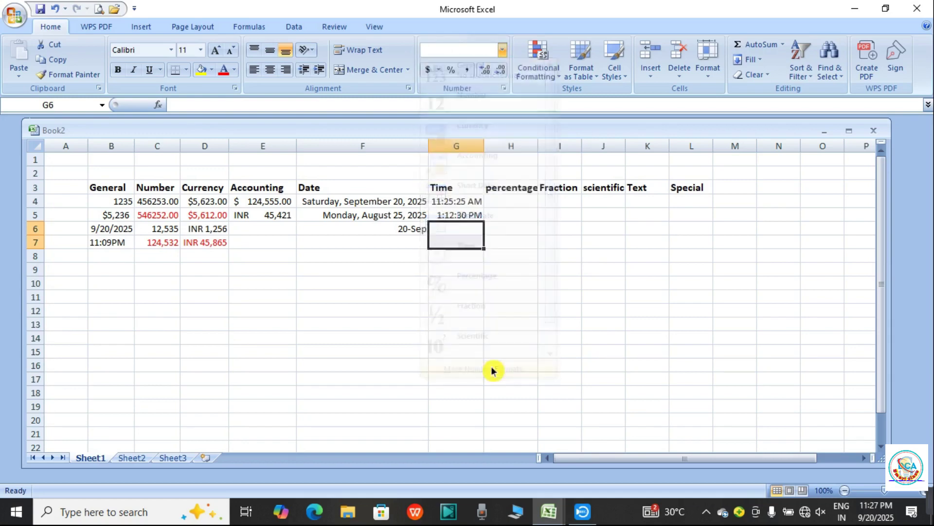
{"action": "left_click", "coordinate": [523, 255]}
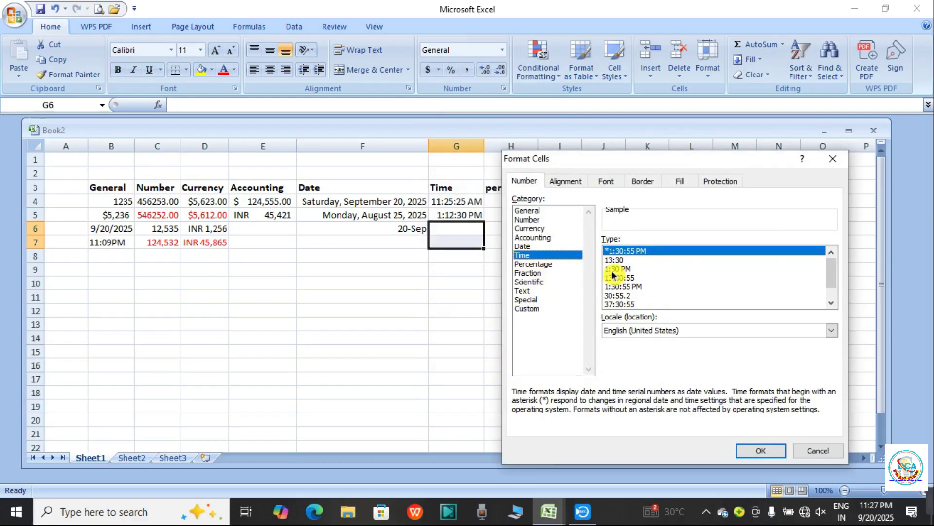
{"action": "left_click", "coordinate": [612, 270]}
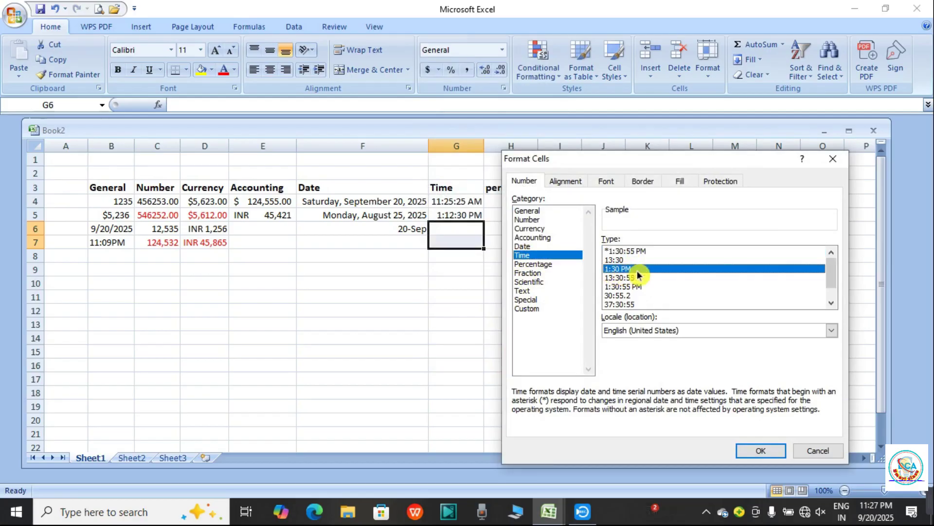
{"action": "left_click", "coordinate": [756, 451]}
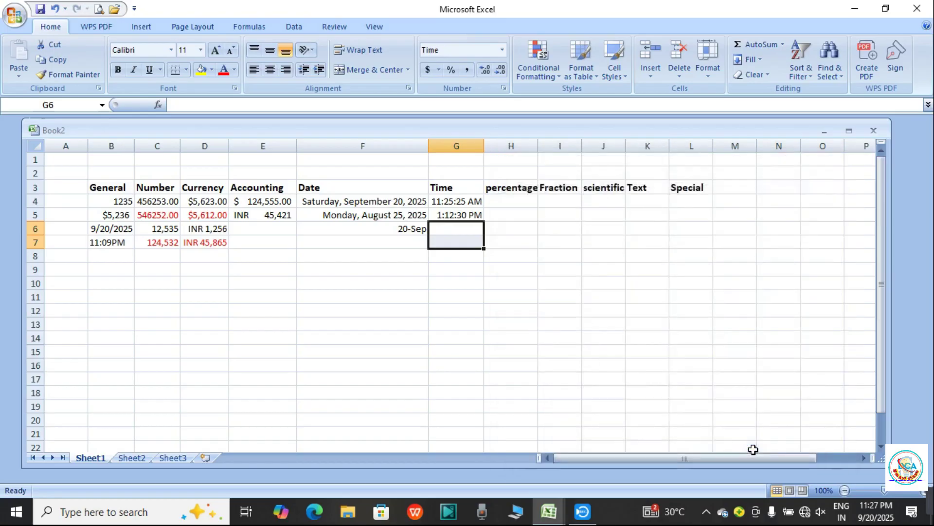
- Enter the times 12:25 in cell G6 and 14:56 in cell G7 of the Time column
{"action": "left_click", "coordinate": [455, 232]}
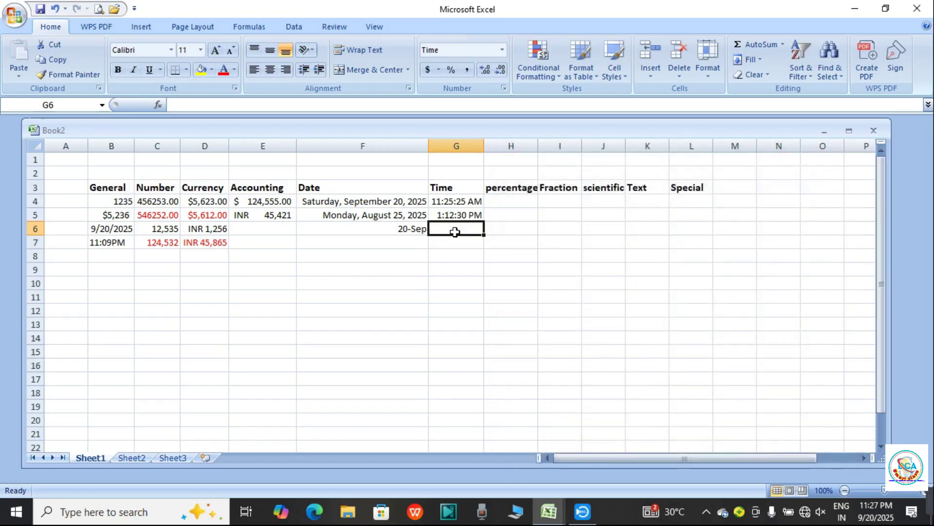
{"action": "type", "text": "123"}
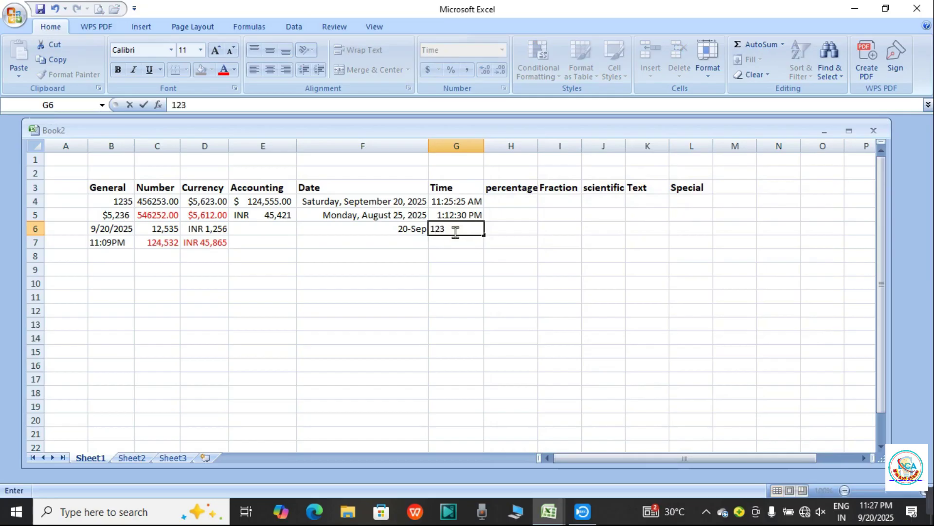
{"action": "key", "text": "BackSpace"}
{"action": "type", "text": ":25"}
{"action": "left_click", "coordinate": [682, 280]}
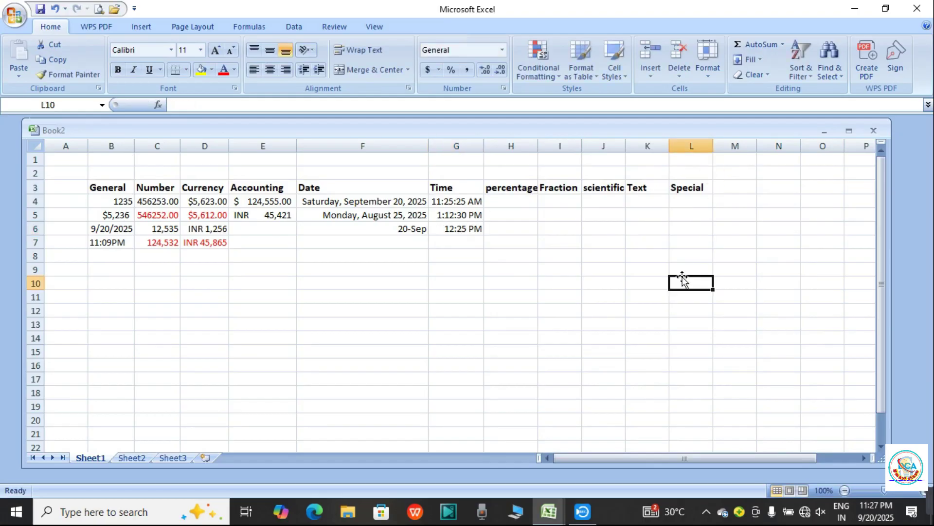
{"action": "left_click", "coordinate": [472, 241]}
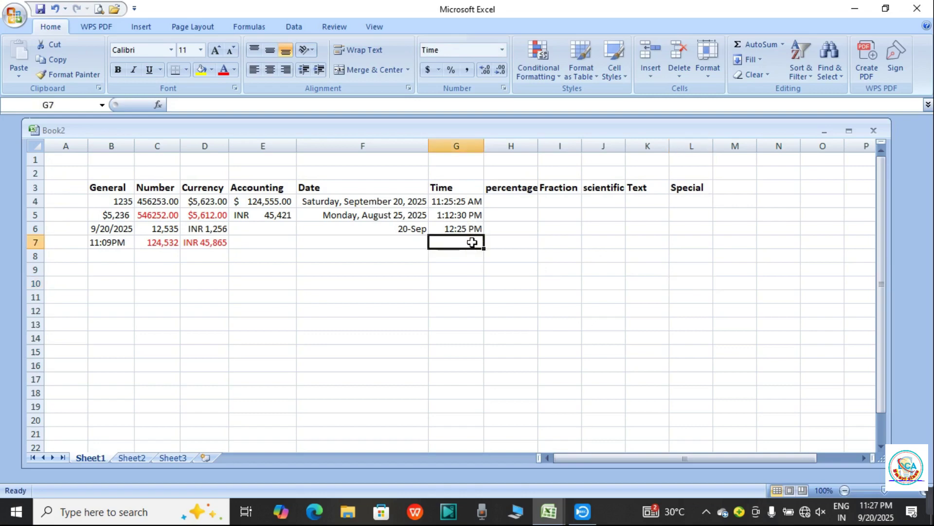
{"action": "type", "text": "14"}
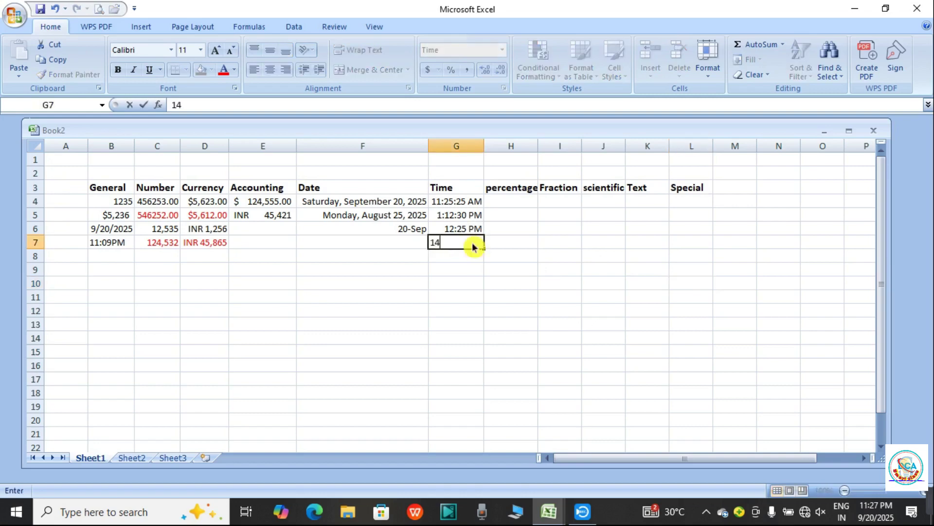
{"action": "type", "text": ":56"}
{"action": "left_click", "coordinate": [544, 239]}
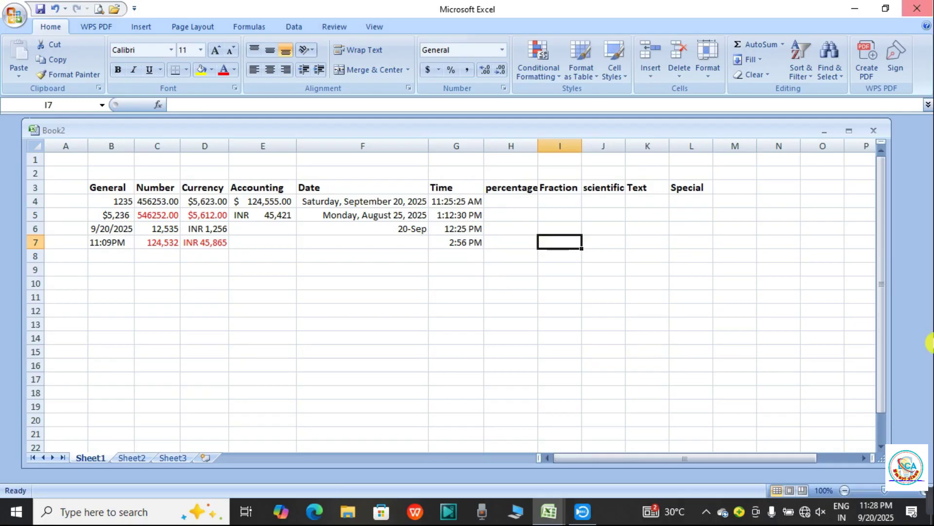
- Enter 25% in cell N4 and 54% in cell N5, outside the table, as manually entered percentages
{"action": "left_click", "coordinate": [775, 202]}
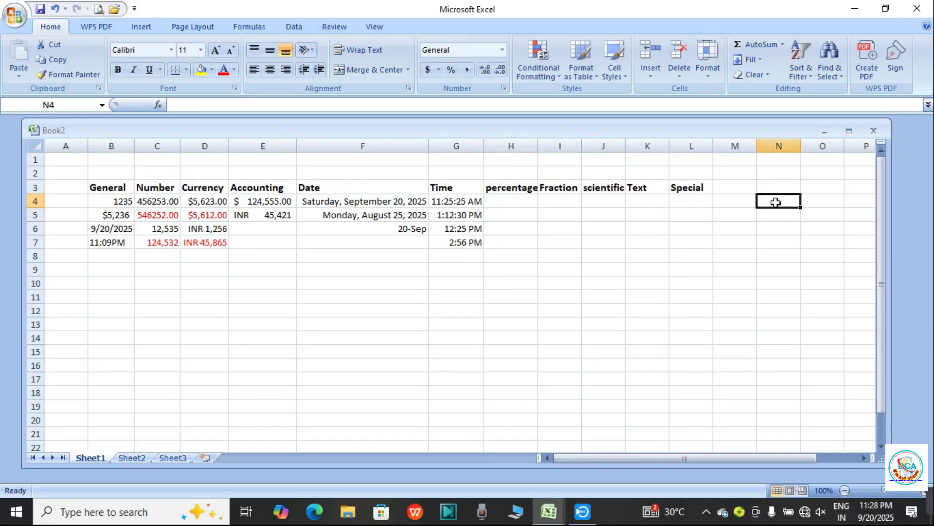
{"action": "type", "text": "25"}
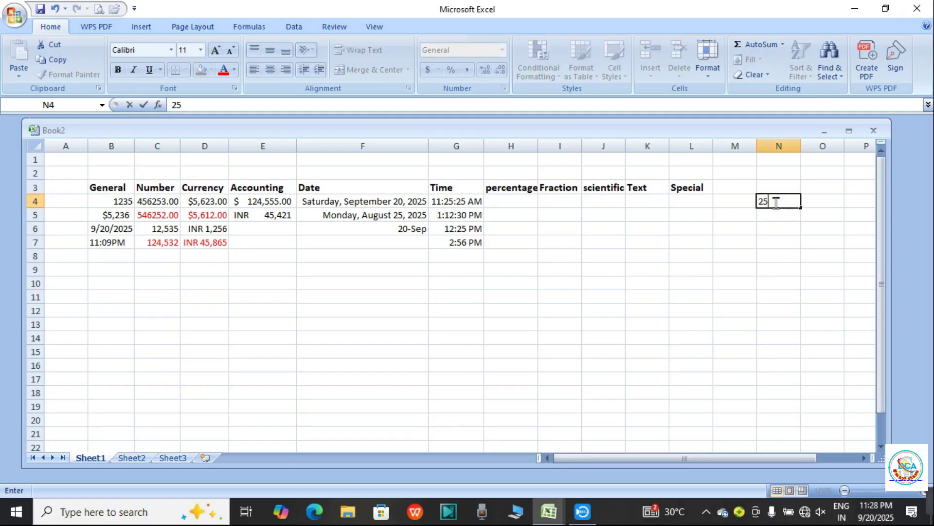
{"action": "type", "text": "%"}
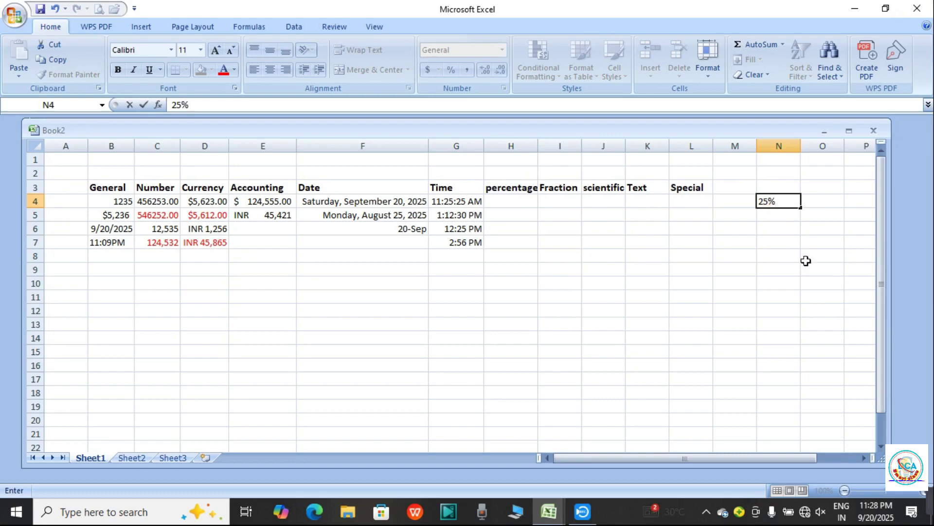
{"action": "key", "text": "Return"}
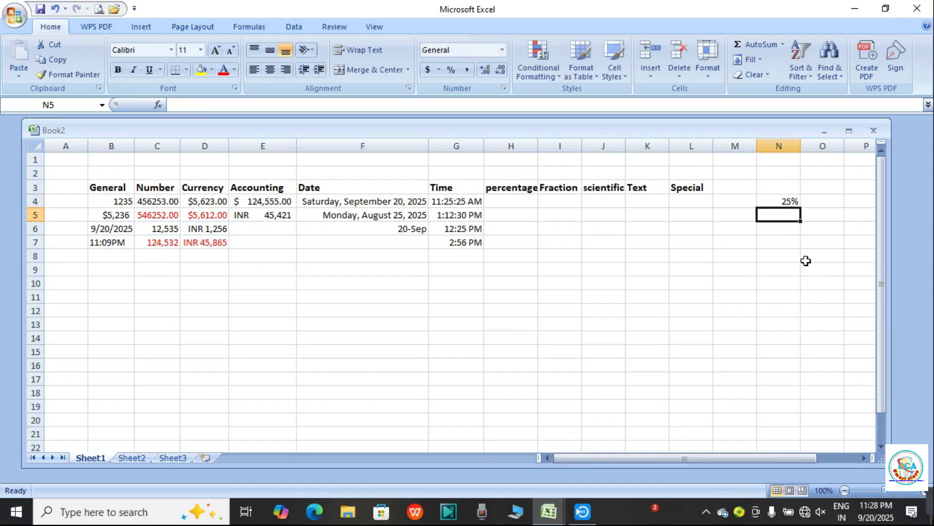
{"action": "type", "text": "54"}
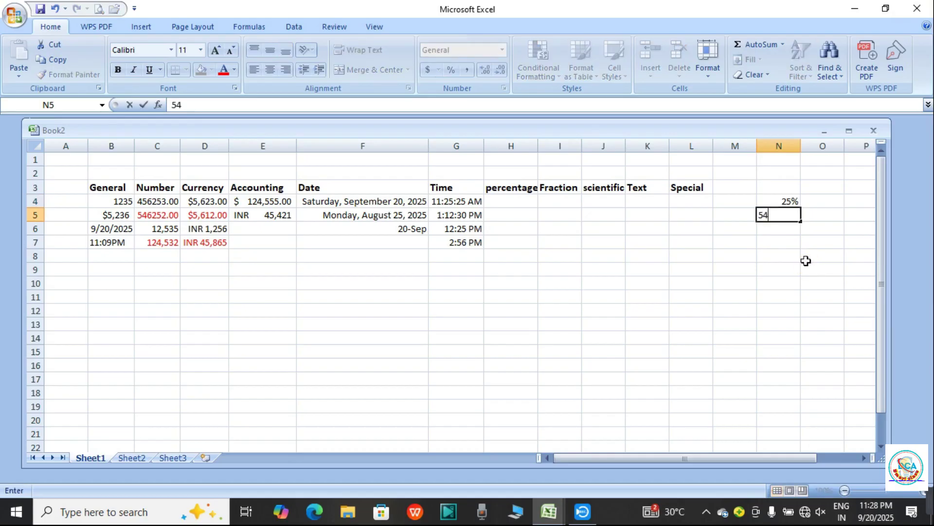
{"action": "type", "text": "%"}
{"action": "left_click", "coordinate": [799, 257]}
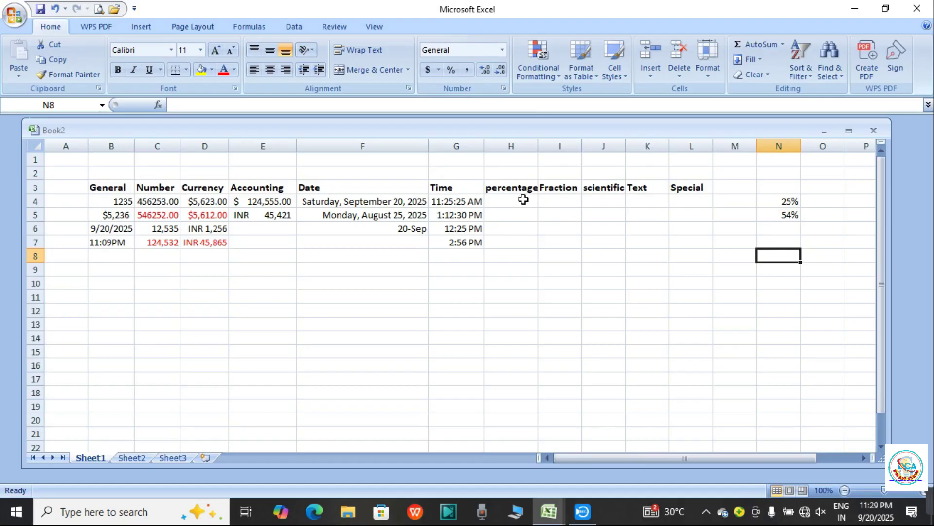
- Format cells H4:H8 in the percentage column as Percentage with 2 decimal places
{"action": "left_click_drag", "start_coordinate": [523, 200], "coordinate": [519, 251]}
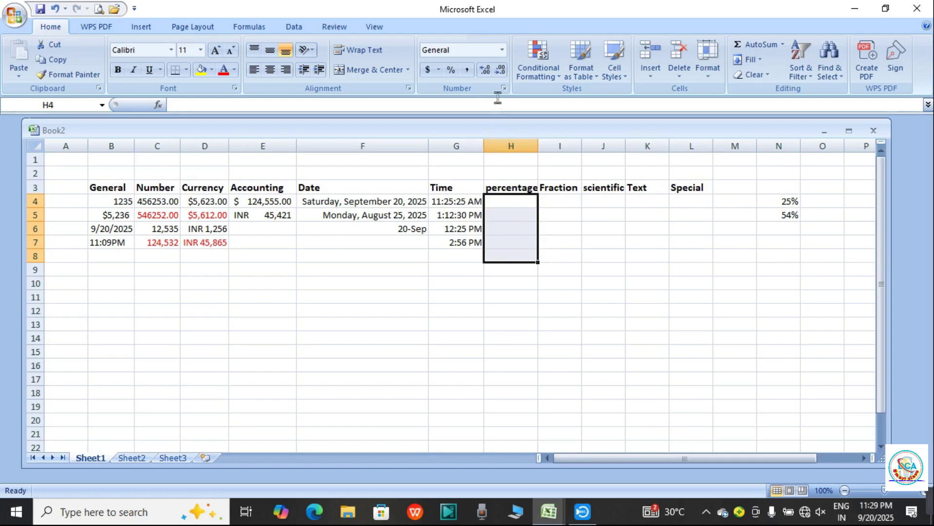
{"action": "left_click", "coordinate": [502, 50]}
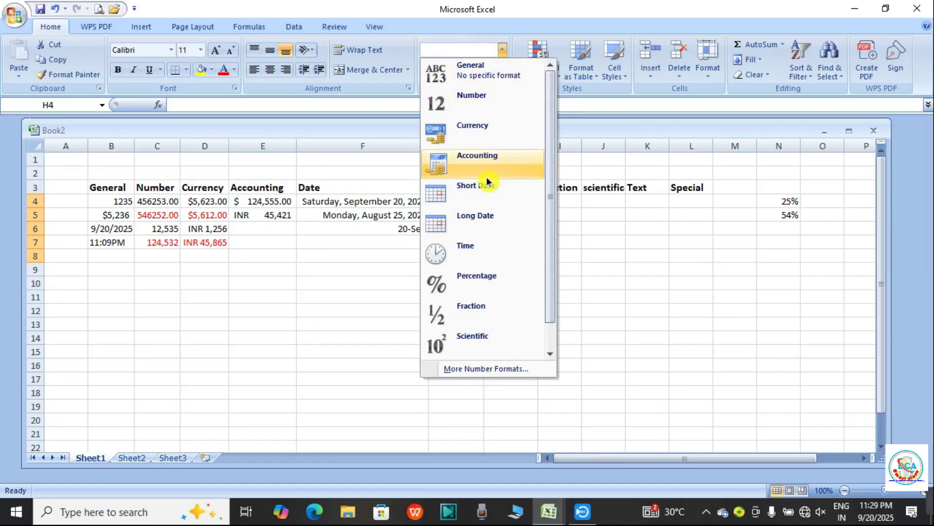
{"action": "left_click", "coordinate": [501, 368]}
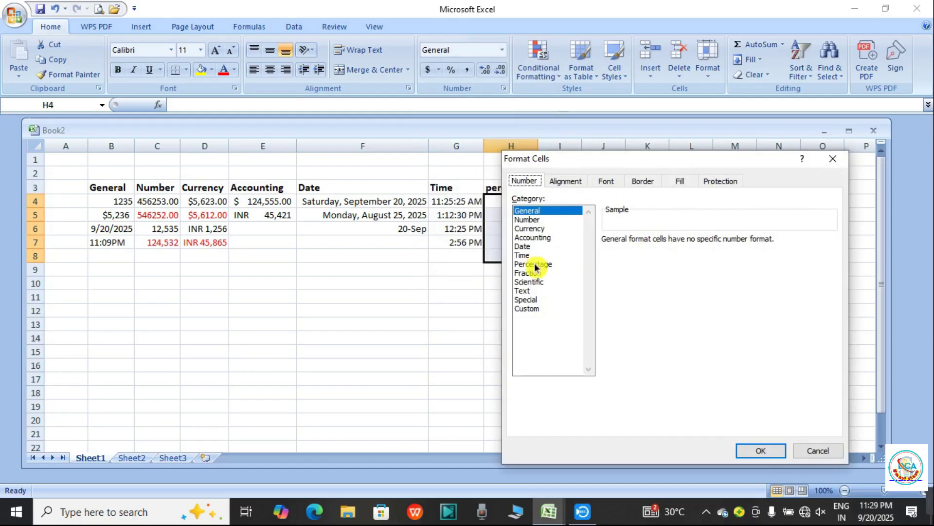
{"action": "left_click", "coordinate": [535, 264]}
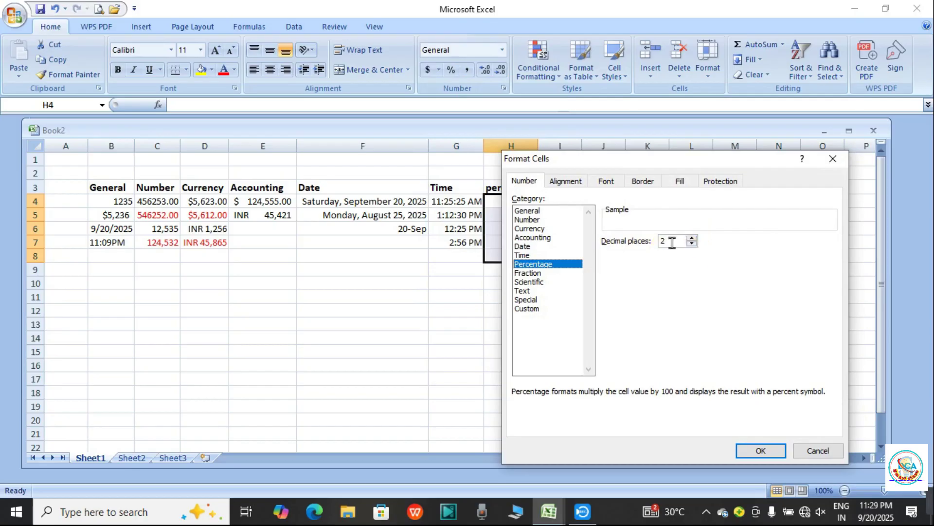
{"action": "left_click", "coordinate": [759, 448]}
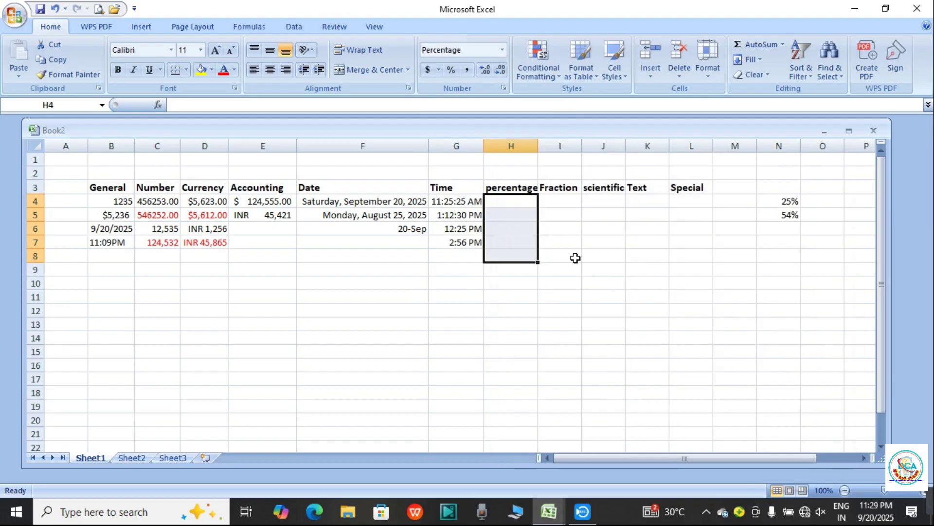
- Fill cells H4:H8 of the percentage column with 52%, 54%, 545%, 554% and 42%
{"action": "left_click", "coordinate": [517, 201]}
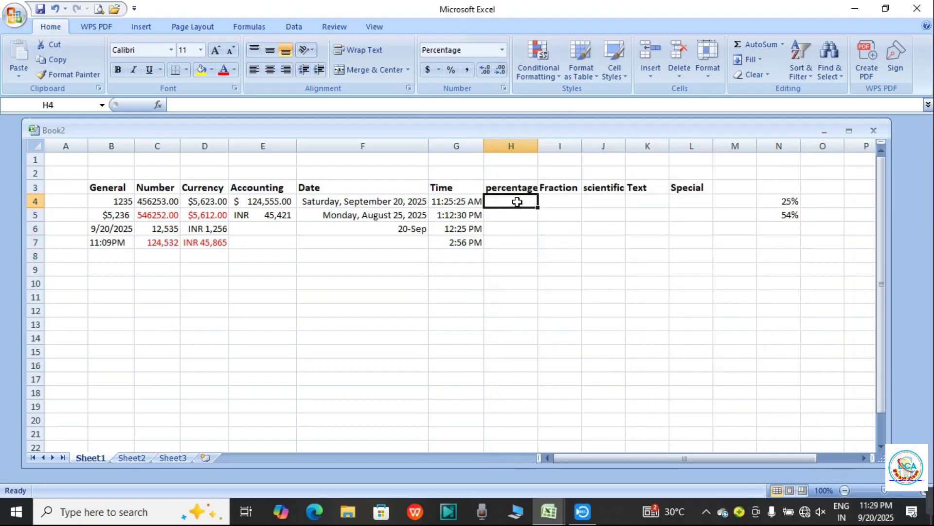
{"action": "type", "text": "52"}
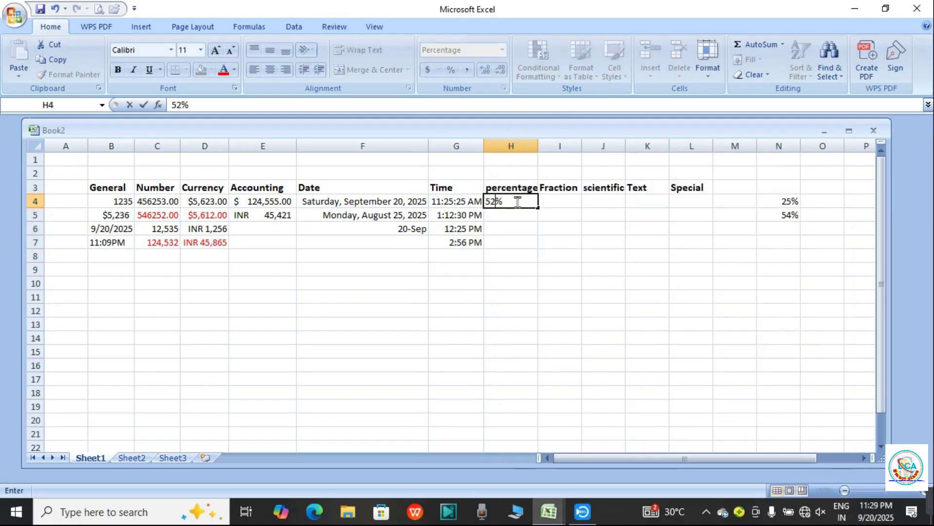
{"action": "left_click", "coordinate": [574, 252]}
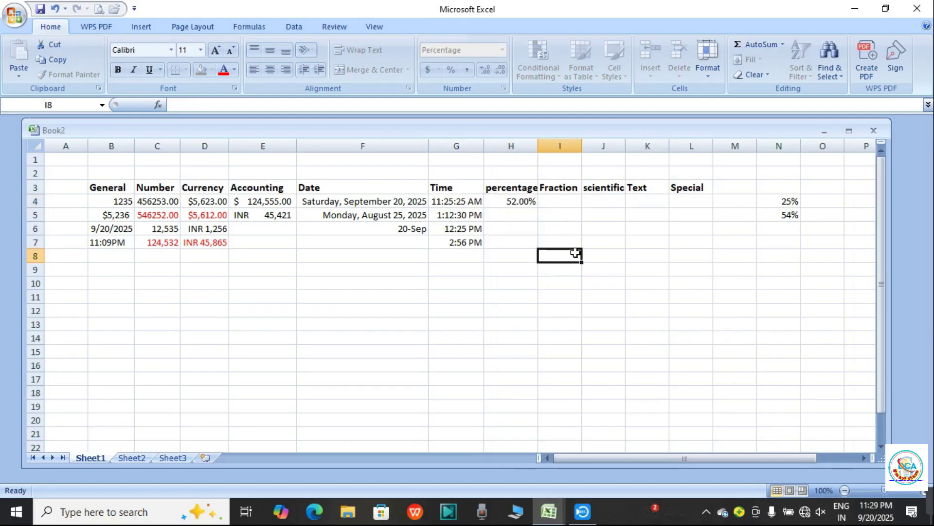
{"action": "left_click", "coordinate": [519, 211]}
{"action": "type", "text": "54"}
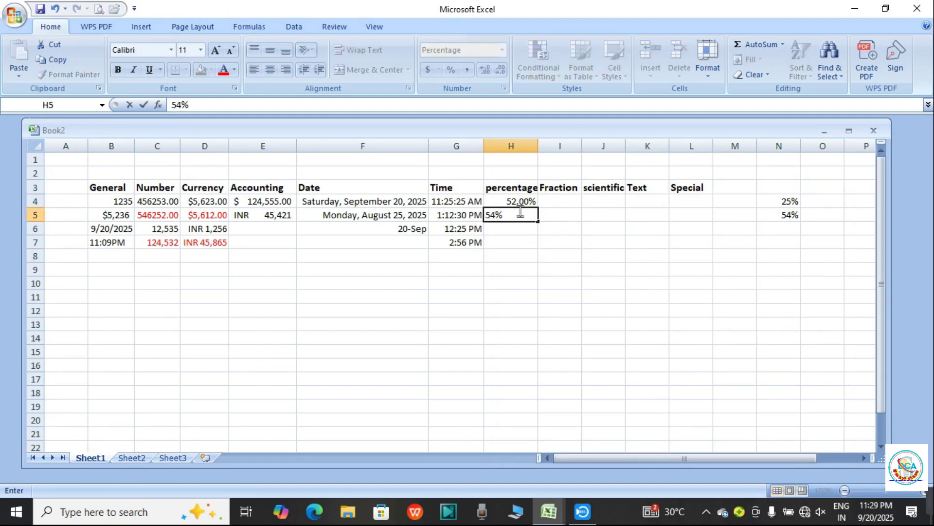
{"action": "key", "text": "Return"}
{"action": "type", "text": "545"}
{"action": "key", "text": "Return"}
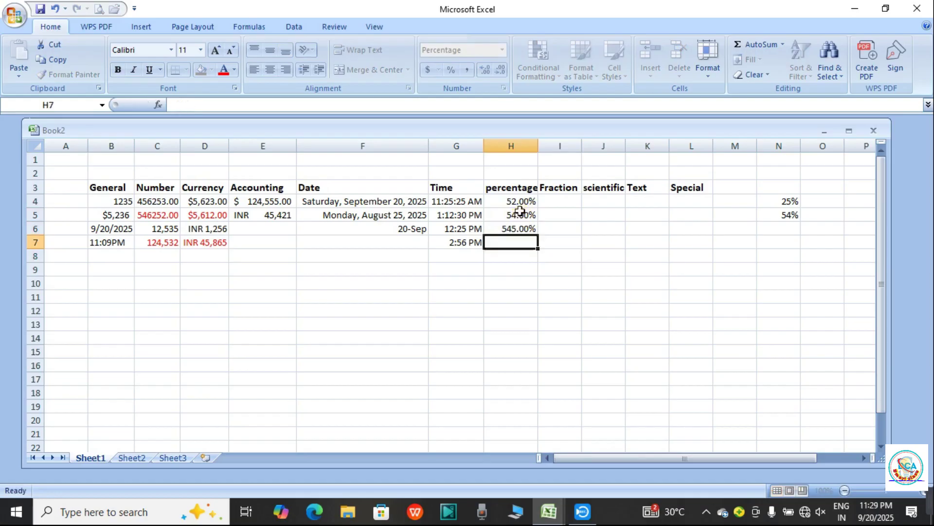
{"action": "type", "text": "554"}
{"action": "key", "text": "Return"}
{"action": "type", "text": "42"}
{"action": "key", "text": "Return"}
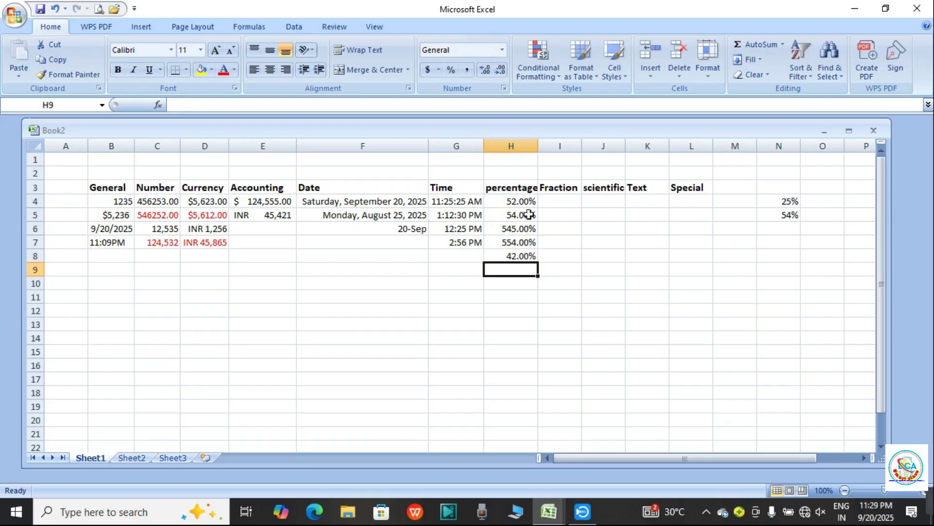
{"action": "left_click", "coordinate": [577, 287]}
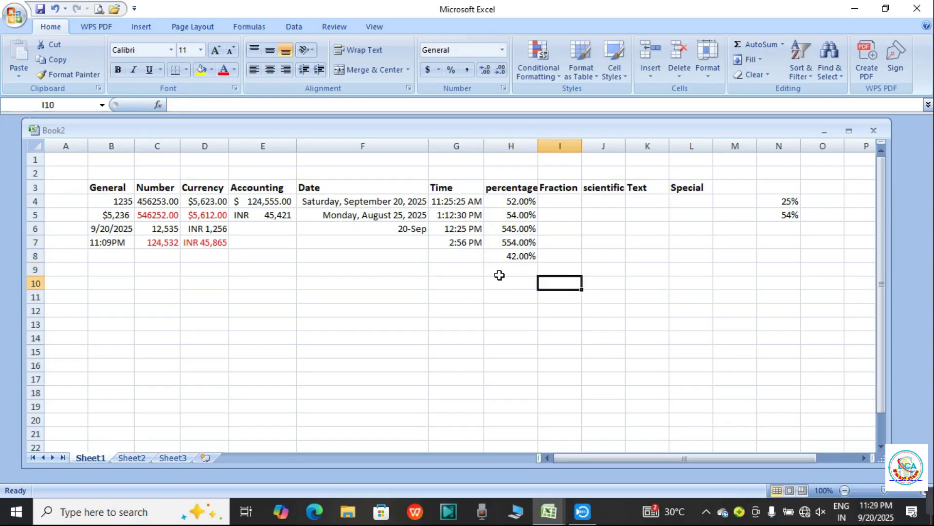
- Format cells H9:H12 in the percentage column as Percentage with 0 decimal places
{"action": "left_click_drag", "start_coordinate": [499, 267], "coordinate": [506, 312]}
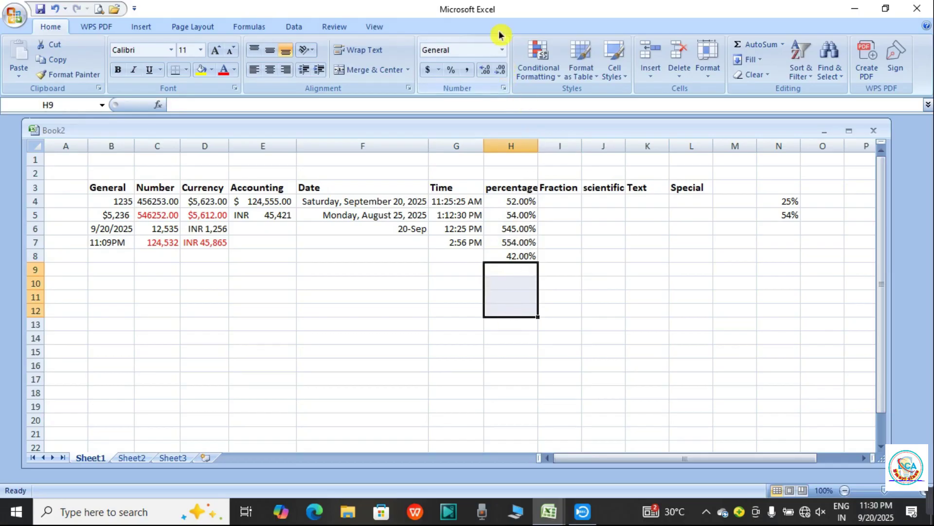
{"action": "left_click", "coordinate": [501, 50]}
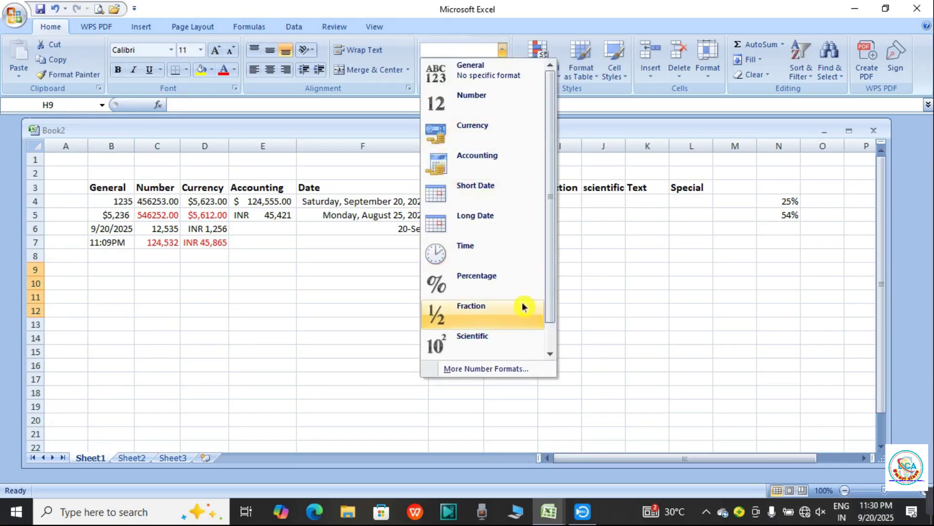
{"action": "left_click", "coordinate": [518, 371]}
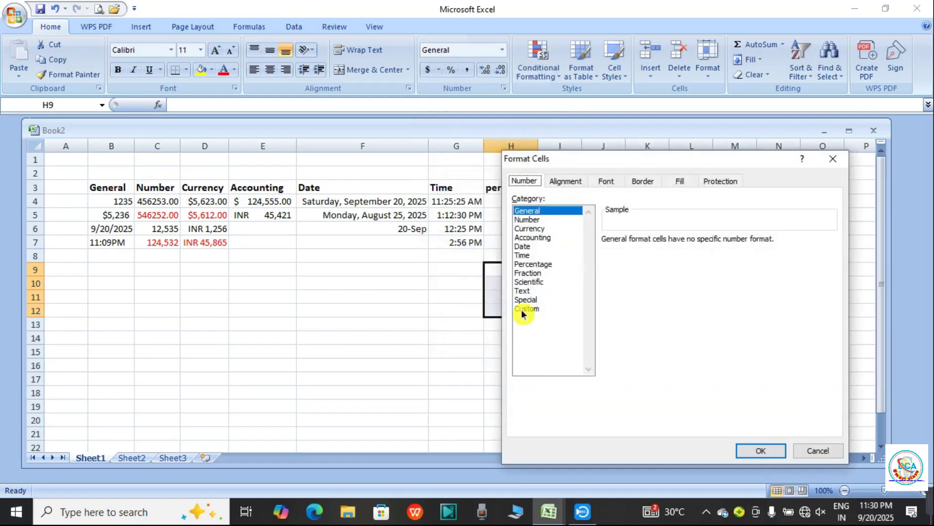
{"action": "left_click", "coordinate": [524, 268]}
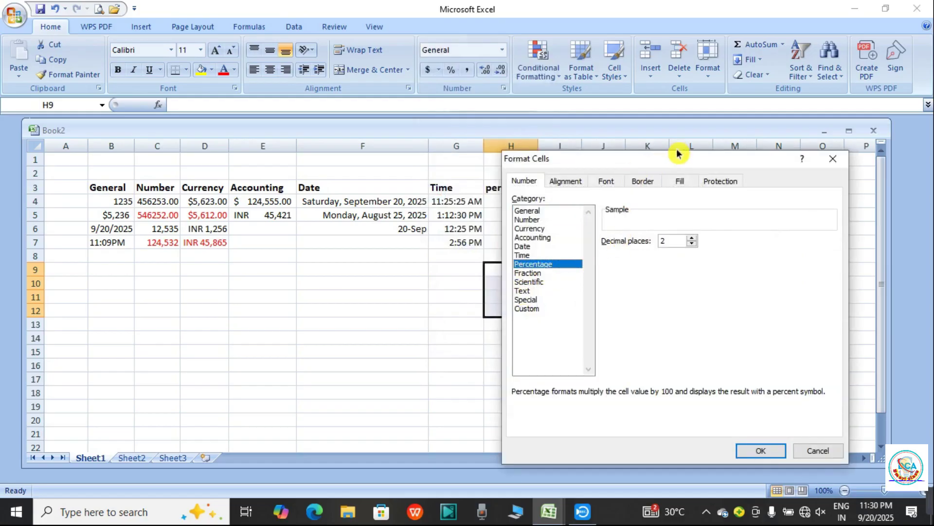
{"action": "left_click_drag", "start_coordinate": [678, 159], "coordinate": [305, 161]}
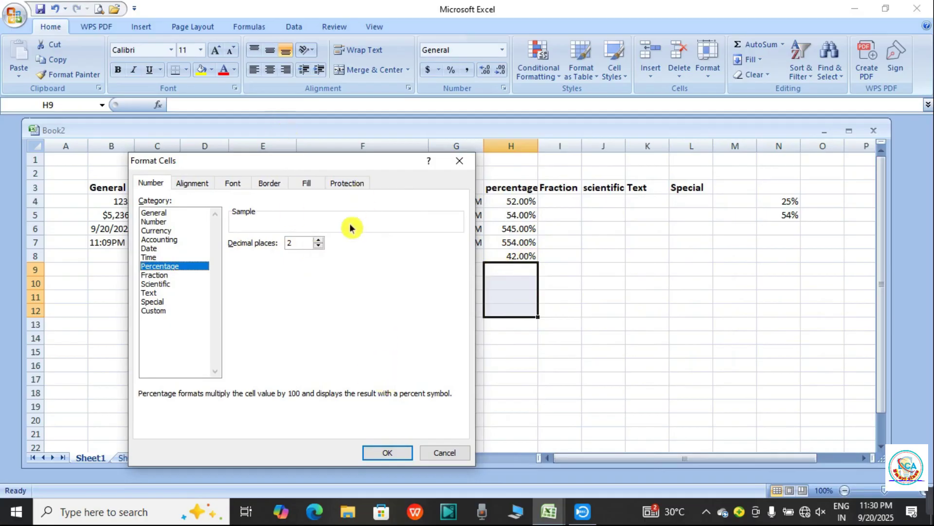
{"action": "double_click", "coordinate": [321, 247]}
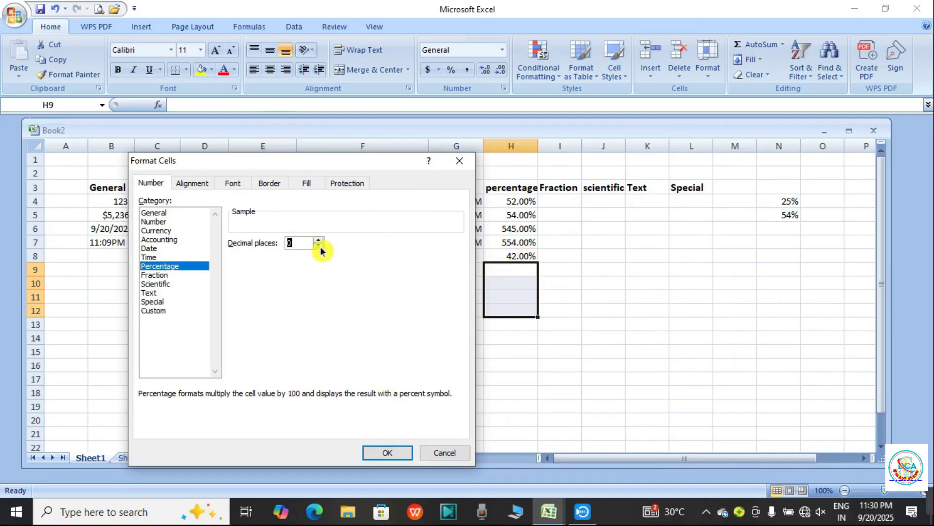
{"action": "left_click", "coordinate": [387, 452]}
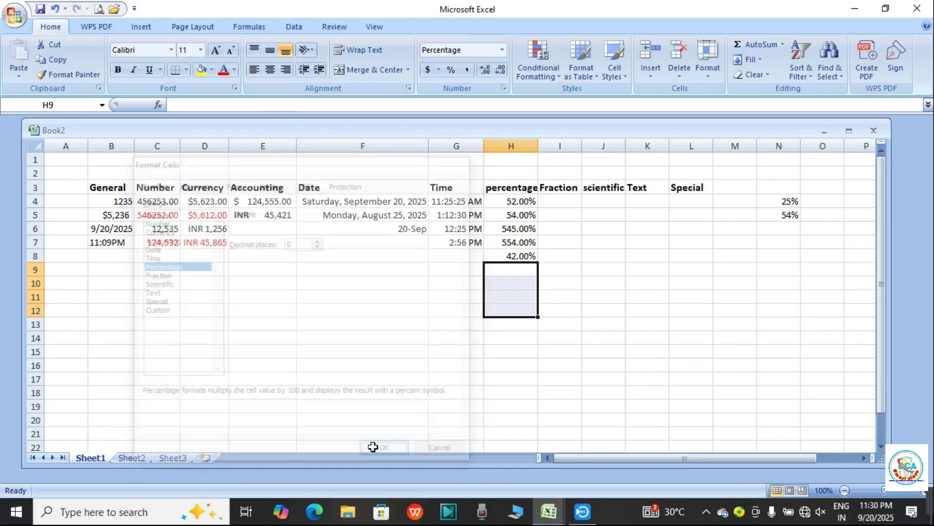
- Enter 54% in cell H9 and 45% in cell H10 of the percentage column
{"action": "left_click", "coordinate": [511, 276]}
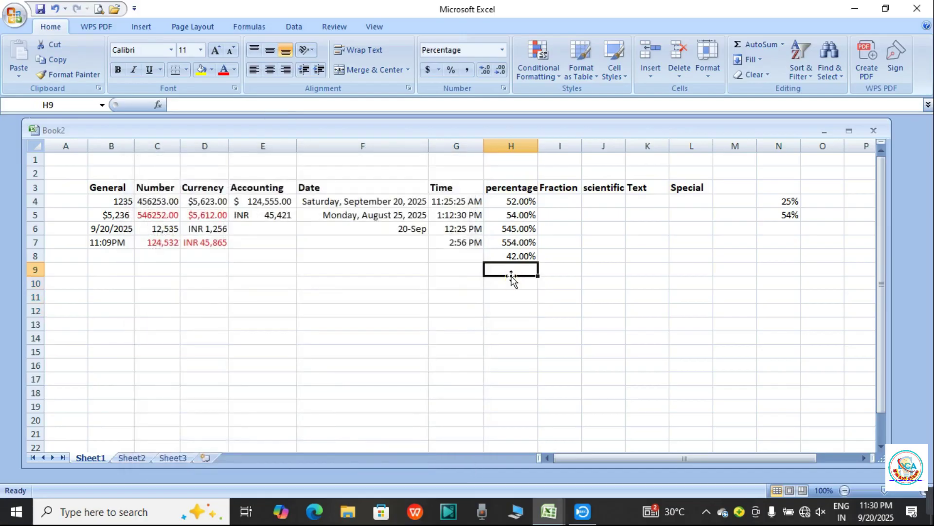
{"action": "type", "text": "54%"}
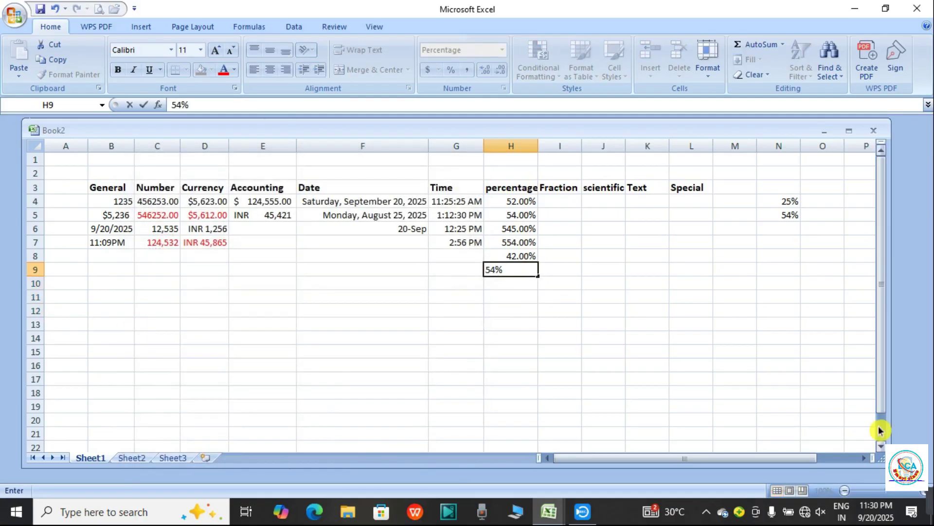
{"action": "left_click", "coordinate": [619, 287]}
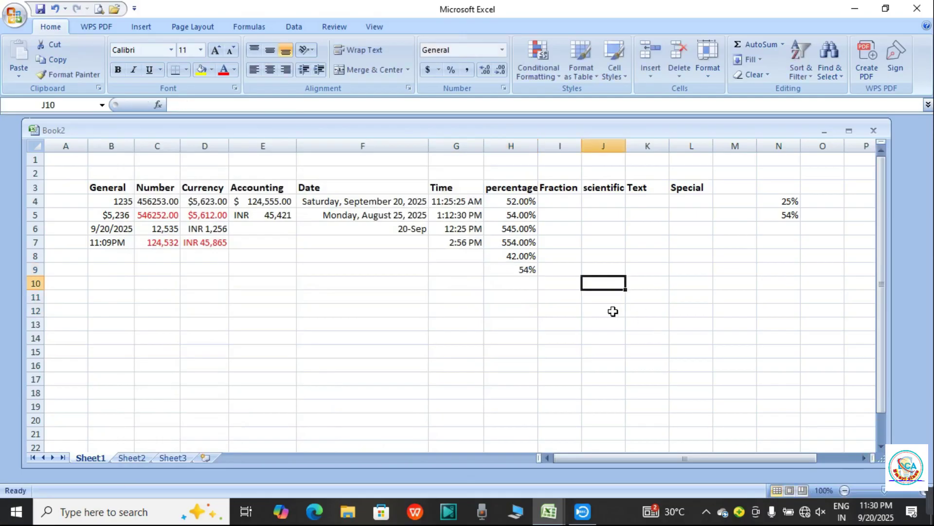
{"action": "left_click", "coordinate": [518, 279]}
{"action": "type", "text": "45"}
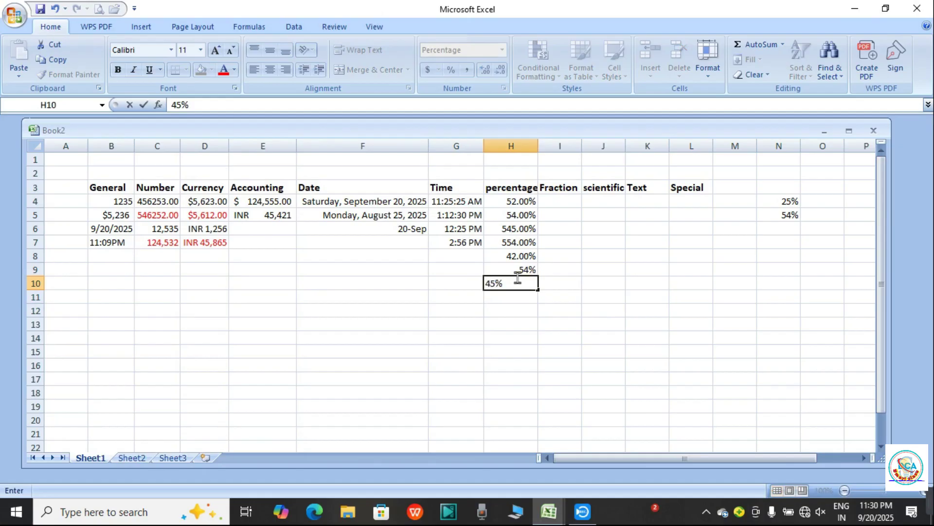
{"action": "left_click", "coordinate": [663, 295]}
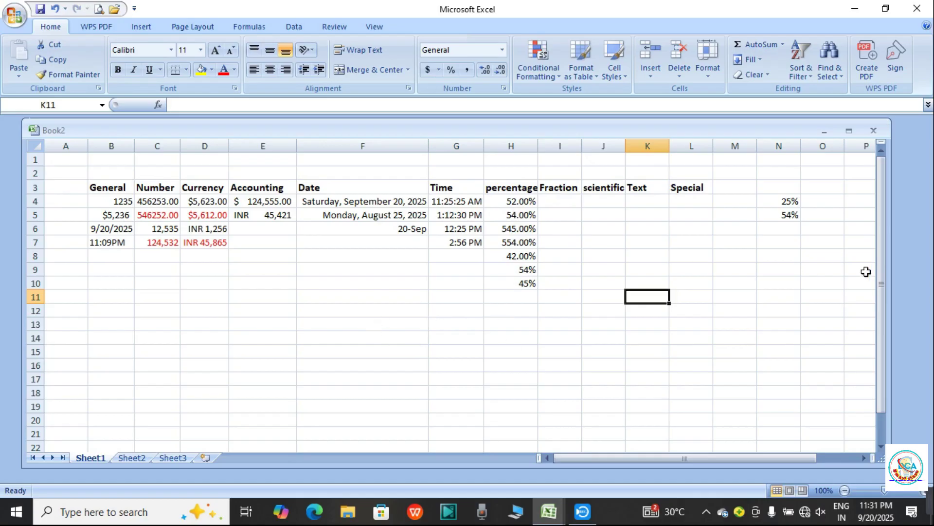
- Enter the decimal value .20 in cell O9, outside the table
{"action": "left_click", "coordinate": [830, 271]}
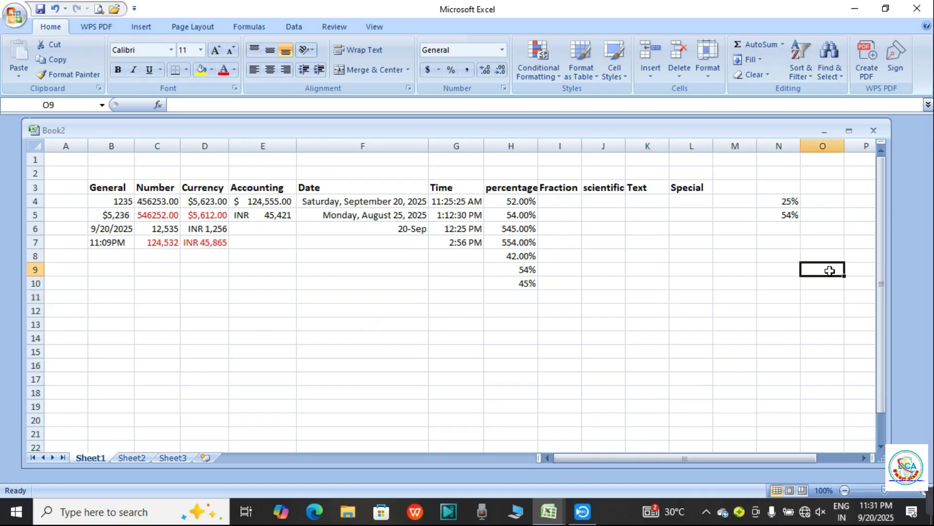
{"action": "type", "text": ".20"}
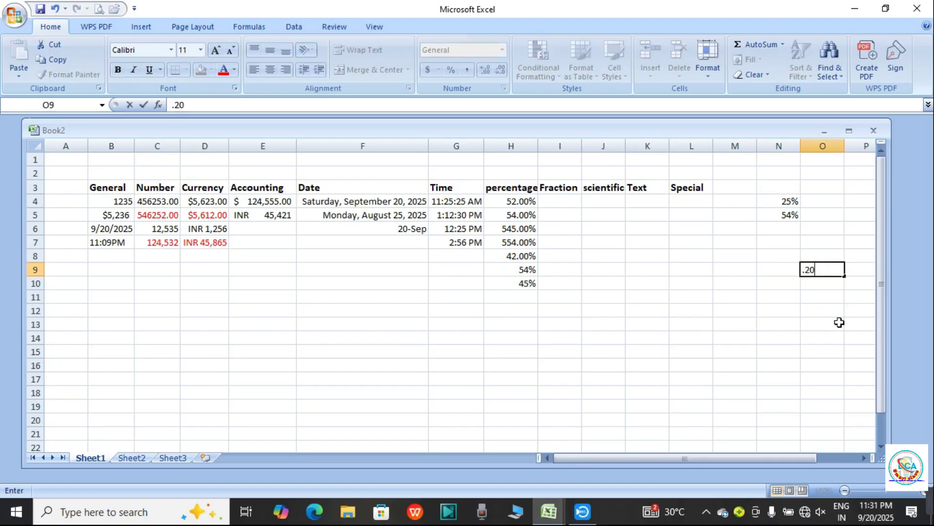
{"action": "left_click", "coordinate": [800, 293]}
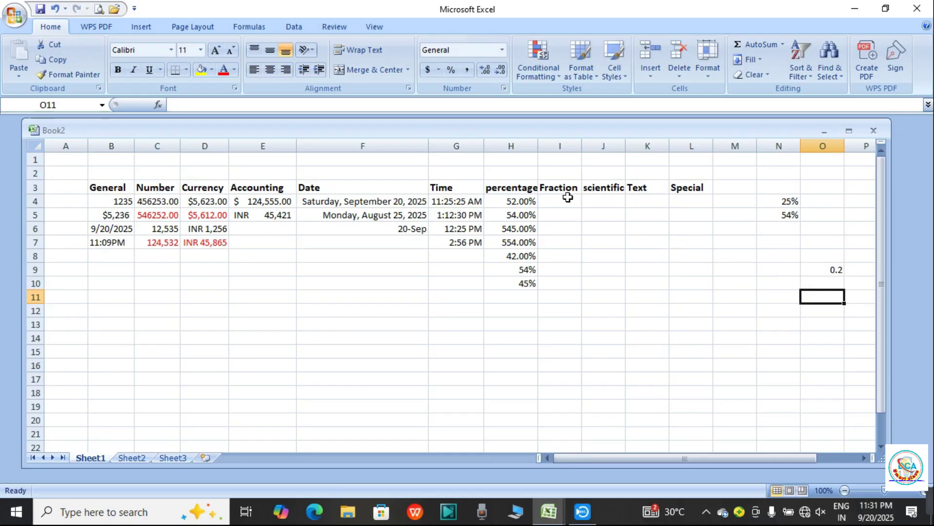
- Format cells I4:I7 under the Fraction heading as Fraction with the type Up to one digit (1/4)
{"action": "left_click_drag", "start_coordinate": [568, 197], "coordinate": [567, 236]}
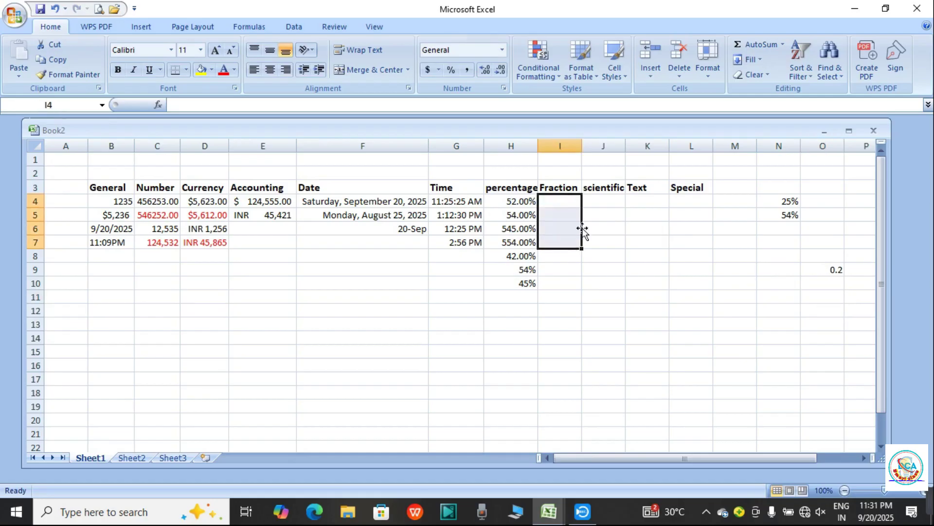
{"action": "left_click", "coordinate": [502, 50]}
{"action": "left_click", "coordinate": [516, 369]}
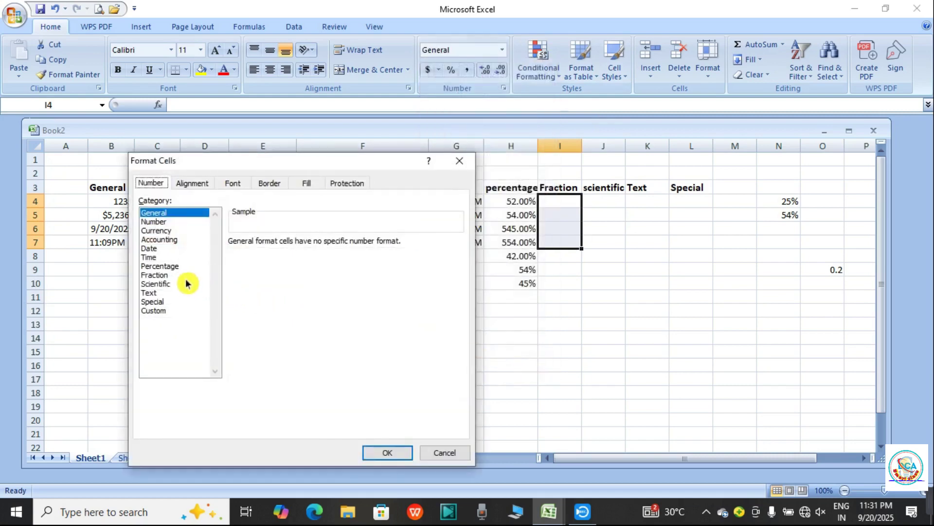
{"action": "left_click", "coordinate": [167, 275]}
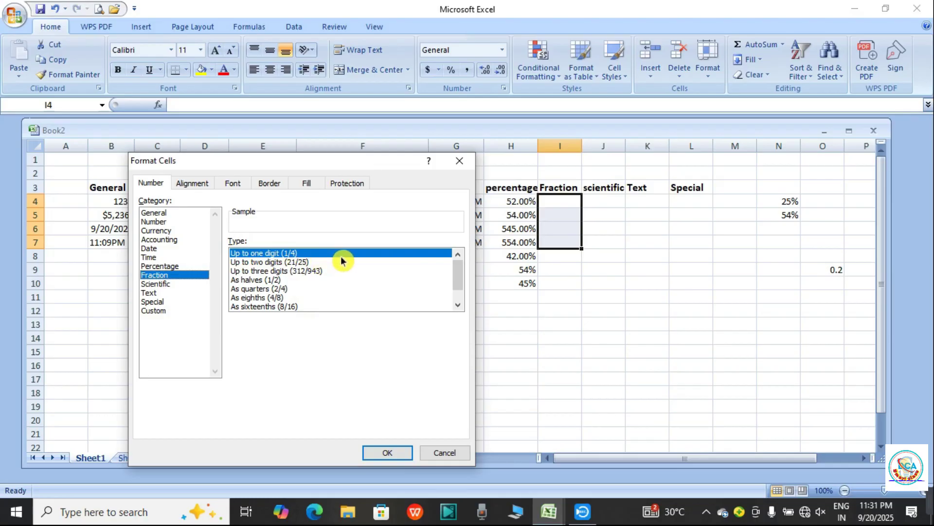
{"action": "left_click", "coordinate": [384, 447]}
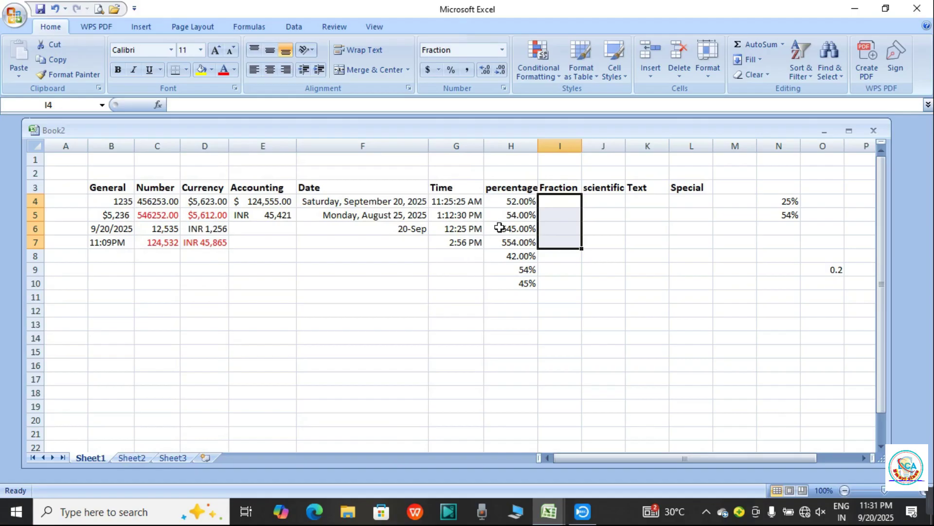
- Enter the decimals .20, .25 and .33 in cells I4, I5 and I6 of the Fraction column
{"action": "left_click", "coordinate": [562, 202]}
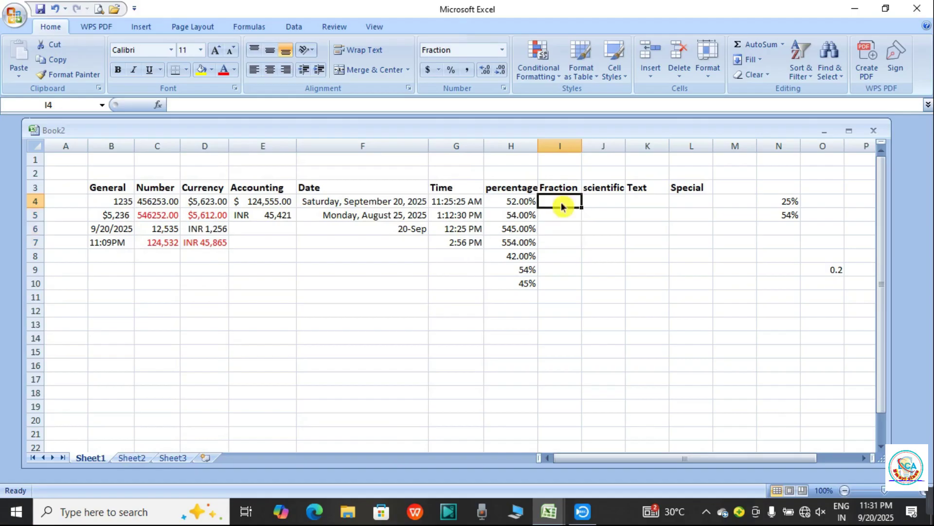
{"action": "type", "text": ".20"}
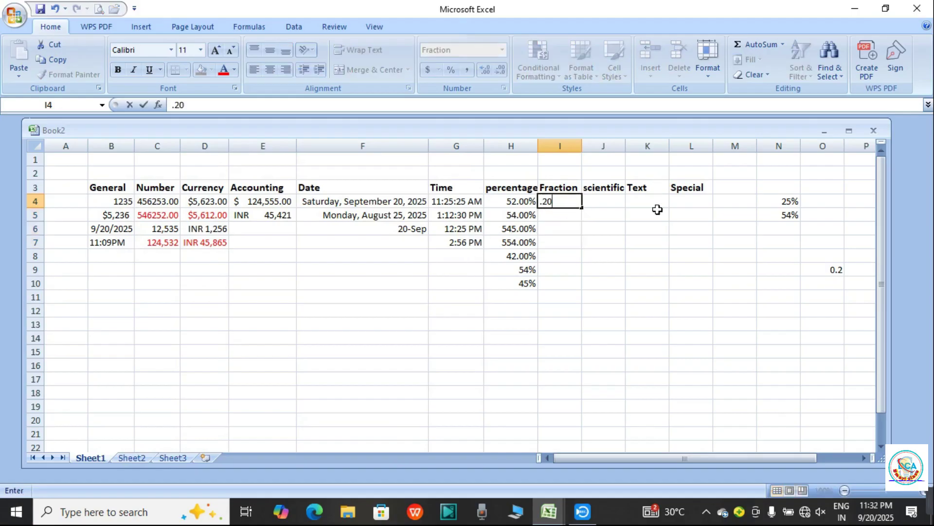
{"action": "left_click", "coordinate": [664, 255]}
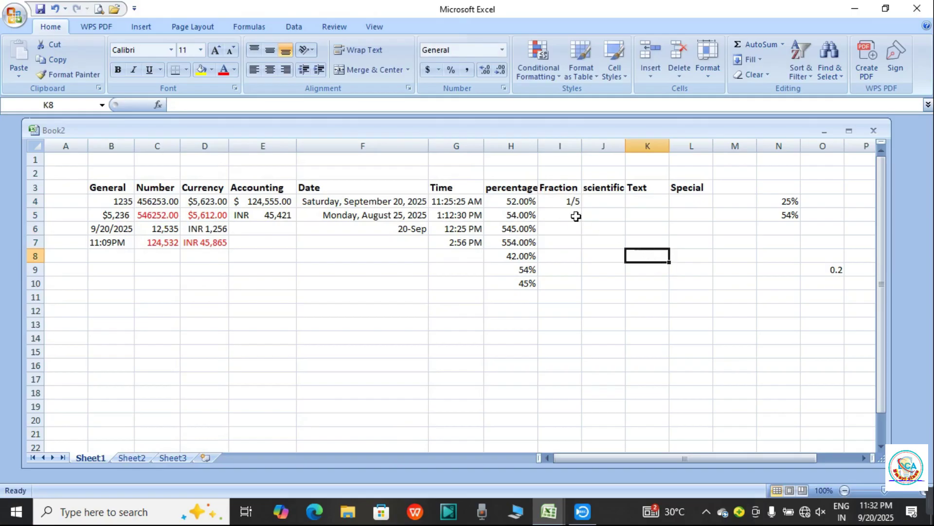
{"action": "left_click", "coordinate": [560, 217]}
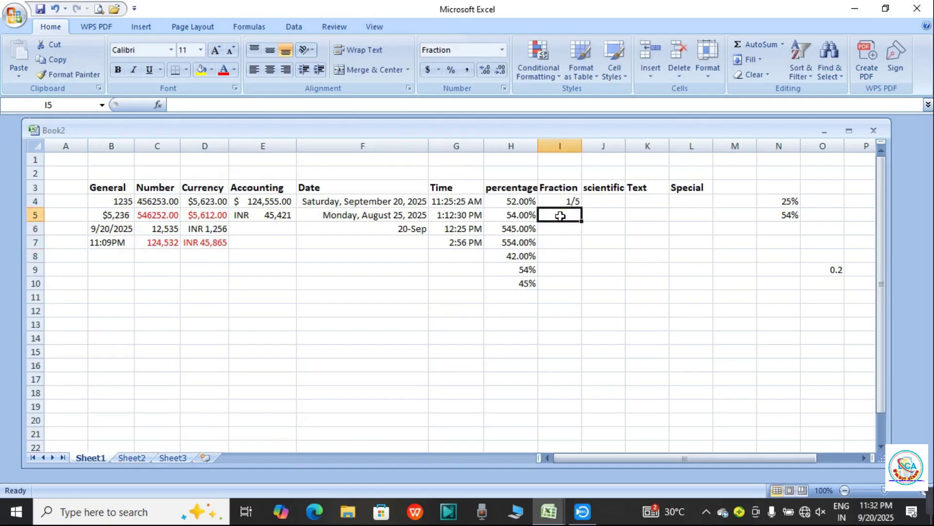
{"action": "type", "text": ".25"}
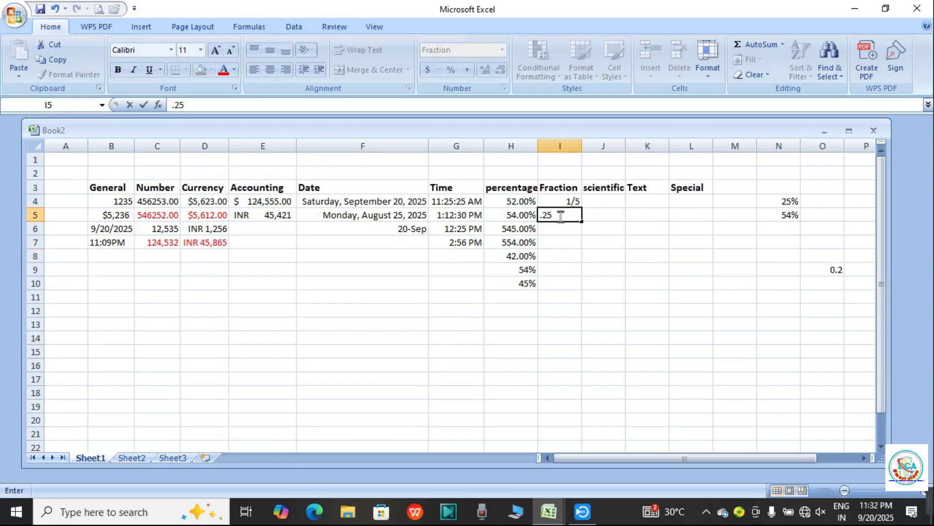
{"action": "left_click", "coordinate": [702, 293]}
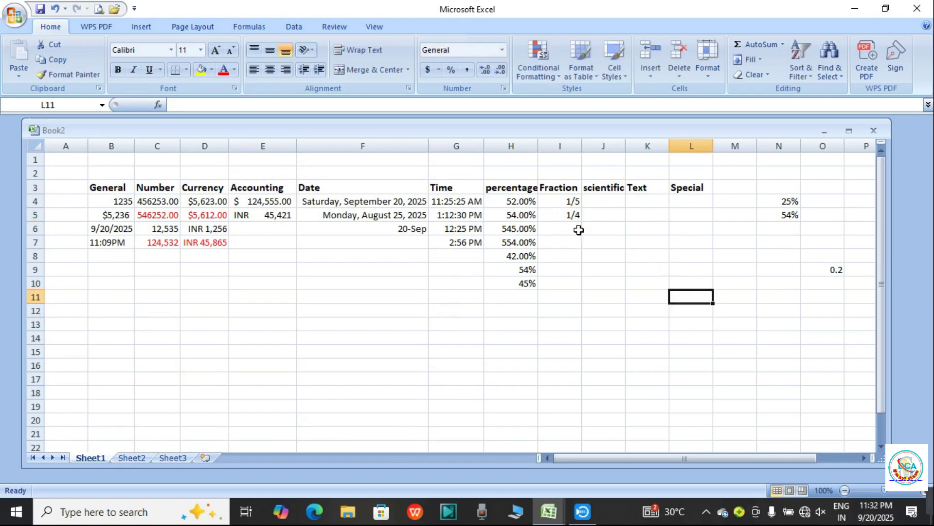
{"action": "left_click", "coordinate": [579, 231]}
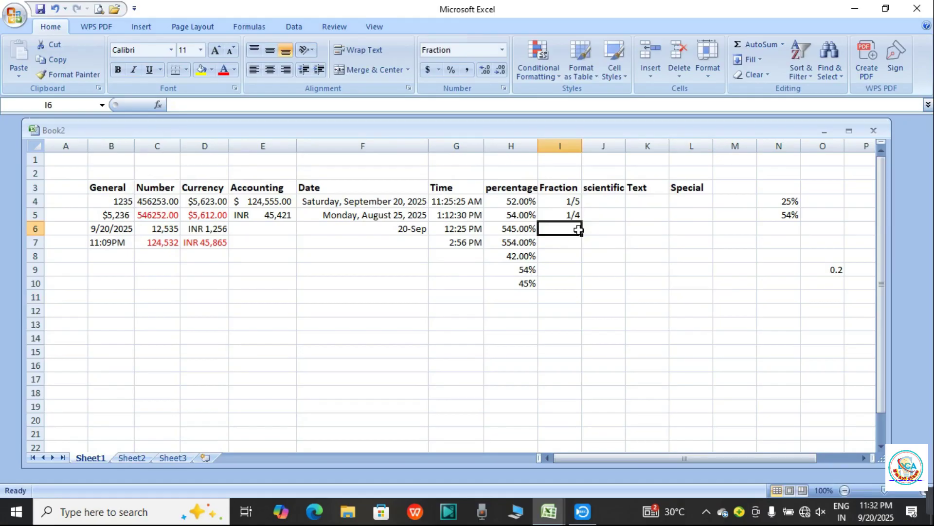
{"action": "type", "text": ".33"}
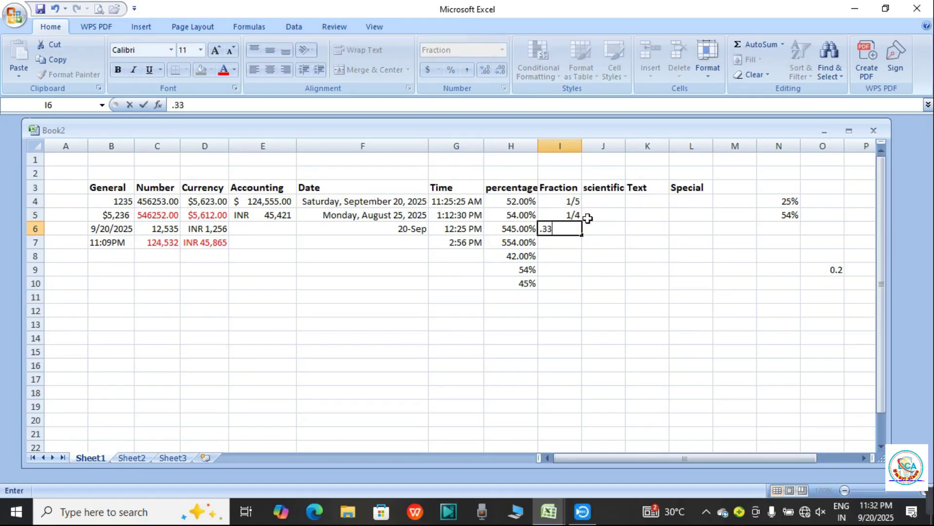
{"action": "left_click", "coordinate": [635, 285]}
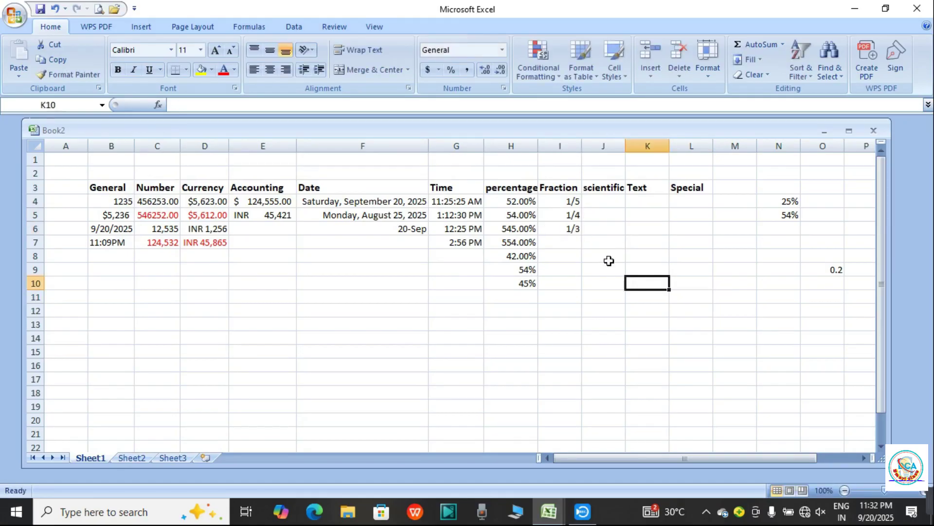